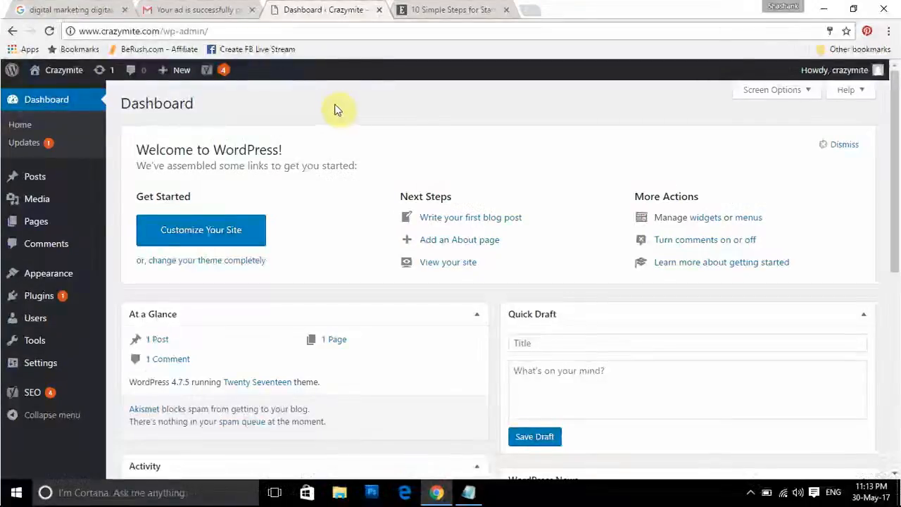
Open the Crazymite site's front page in a new browser tab, check it, and close that tab.
mouse_move(57, 74)
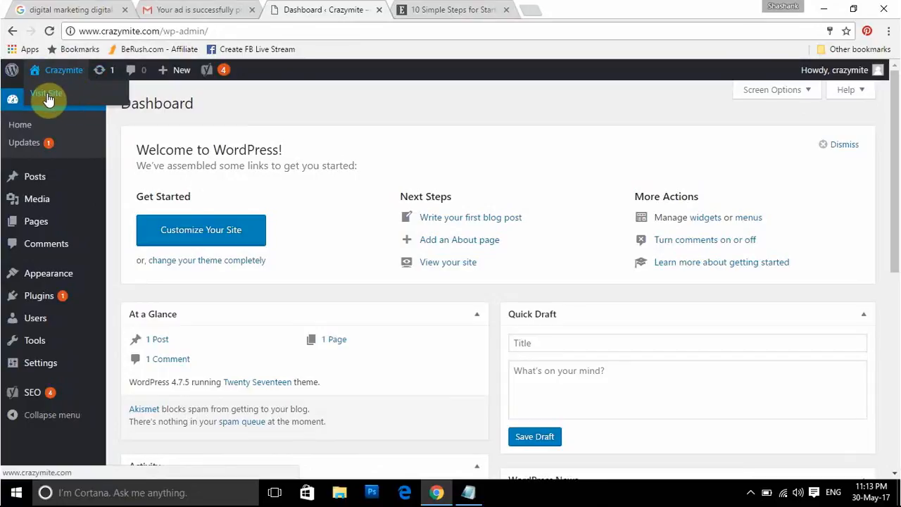
right_click(47, 100)
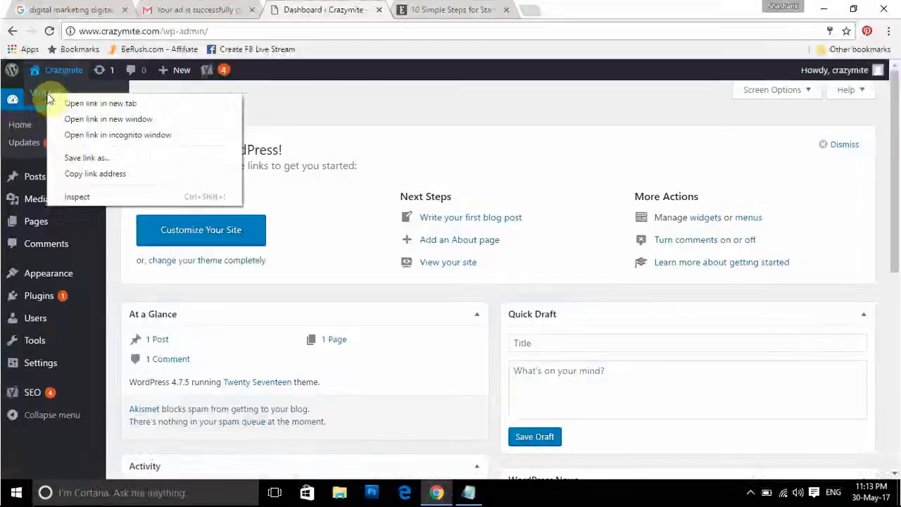
click(69, 104)
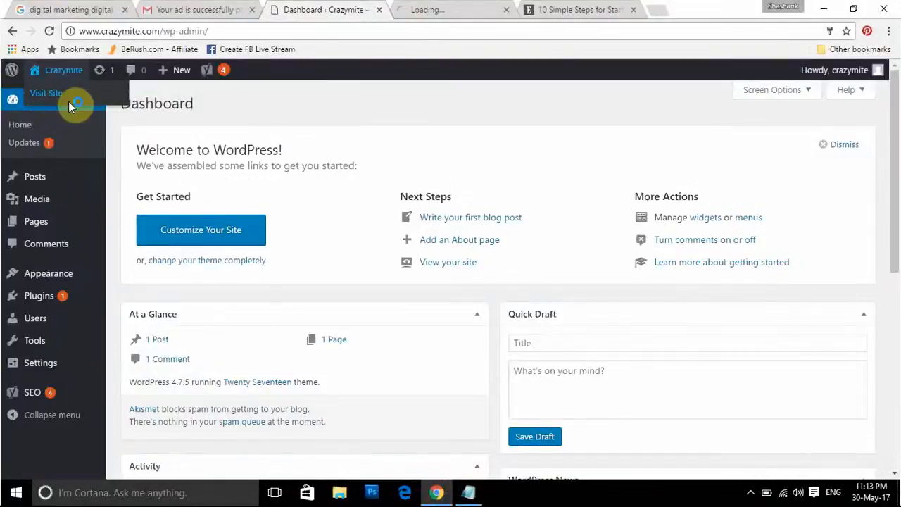
click(446, 6)
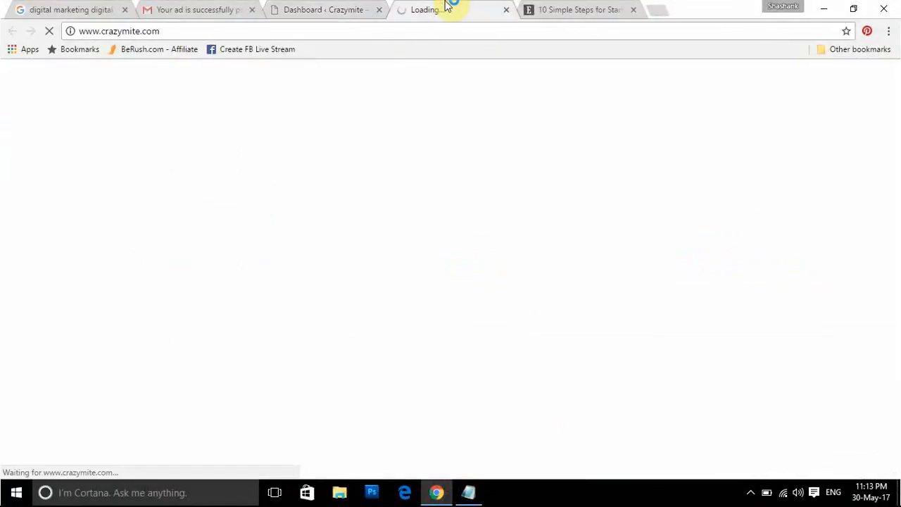
click(506, 10)
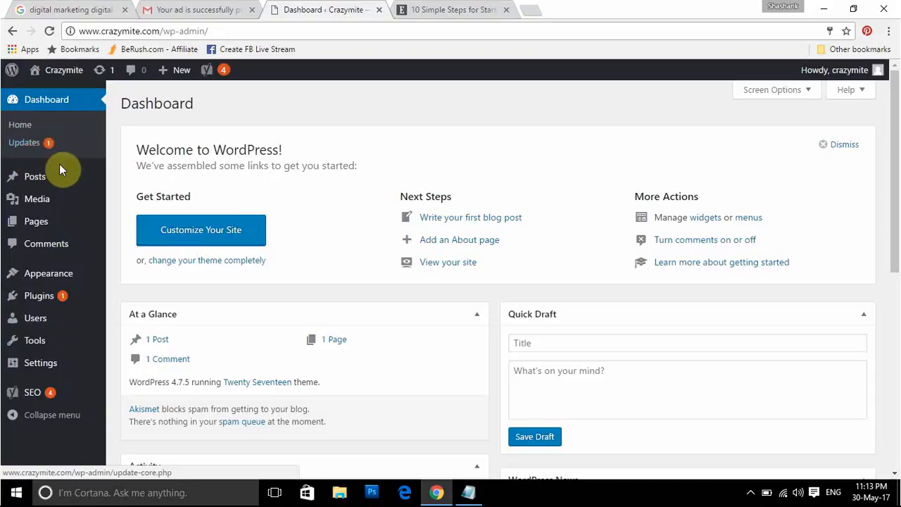
mouse_move(64, 182)
mouse_move(33, 180)
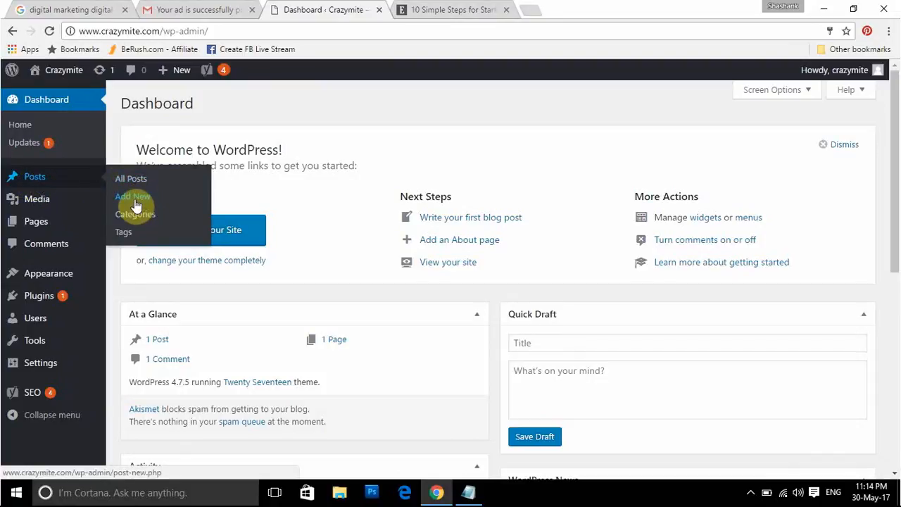
mouse_move(181, 76)
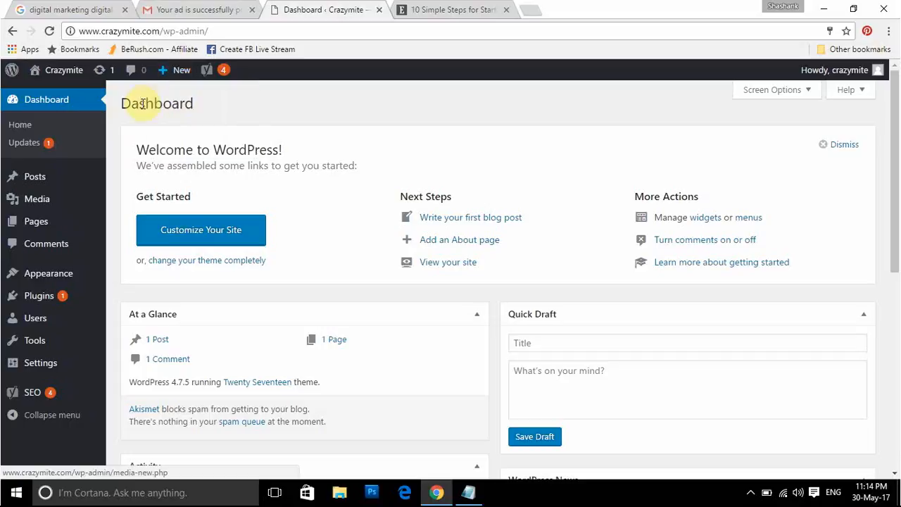
mouse_move(33, 200)
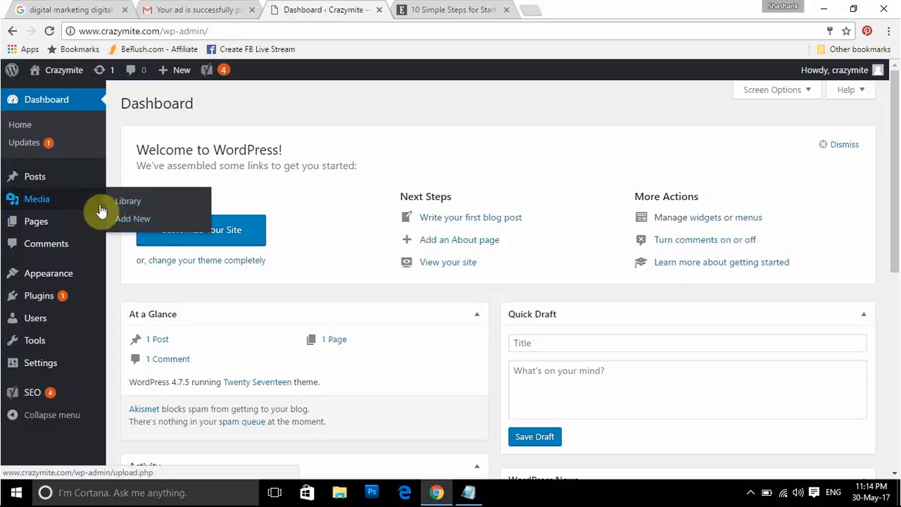
mouse_move(12, 223)
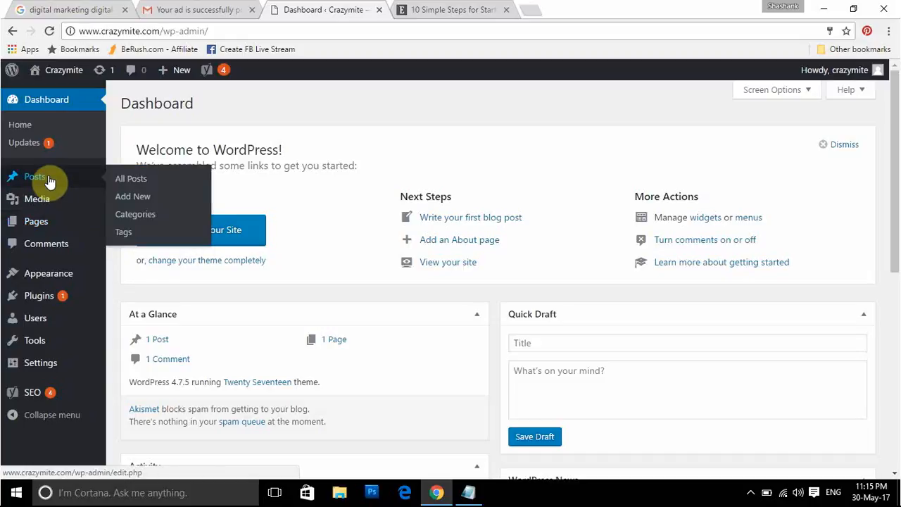
Create a new post with the title "5 different ways of money making online".
click(133, 198)
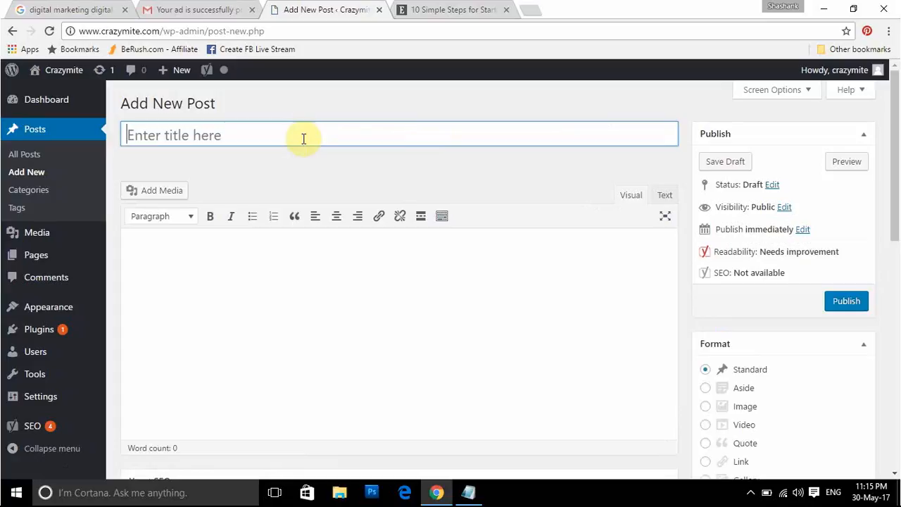
text(5 different ways of momen)
key(BackSpace)
key(BackSpace)
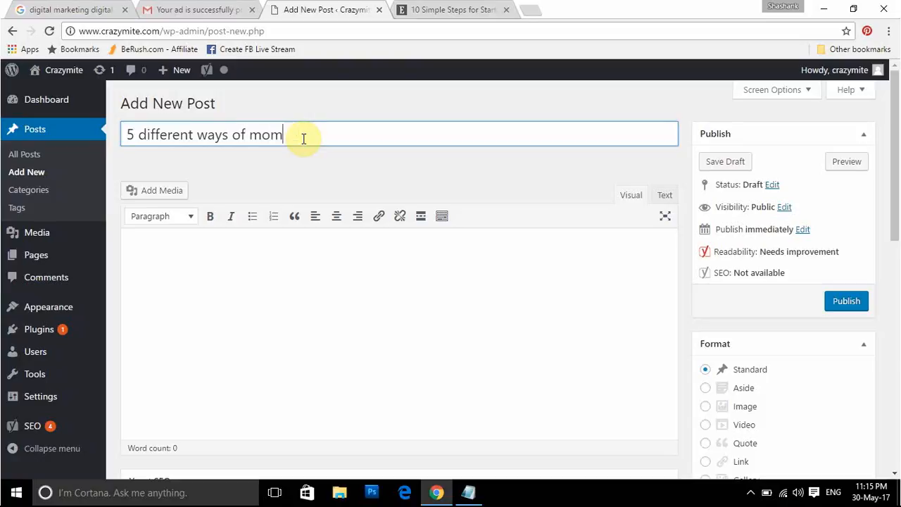
key(BackSpace)
text(ney  making online)
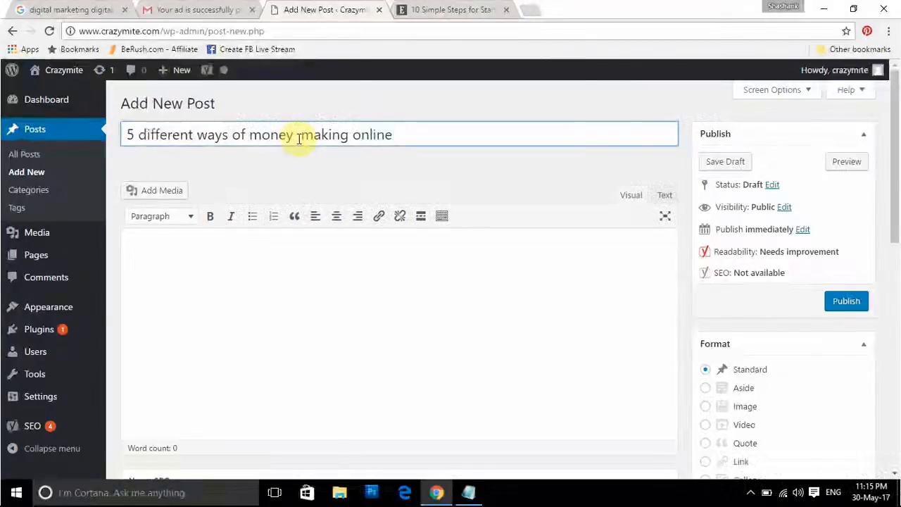
click(299, 135)
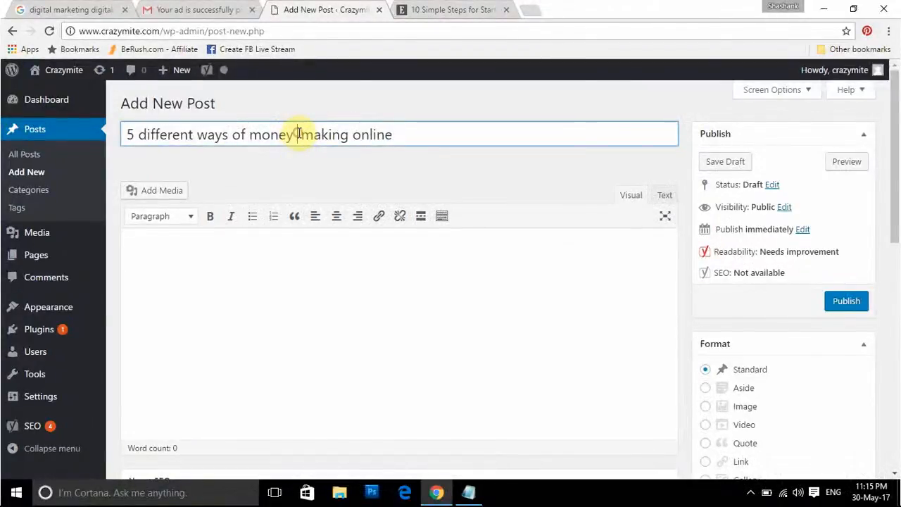
key(BackSpace)
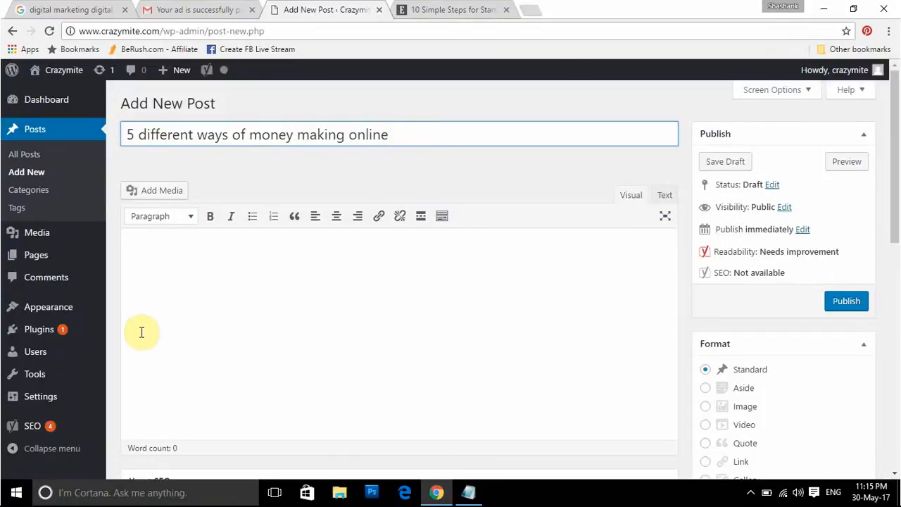
Enter "Your ost descrition." as the body text of the post.
click(145, 260)
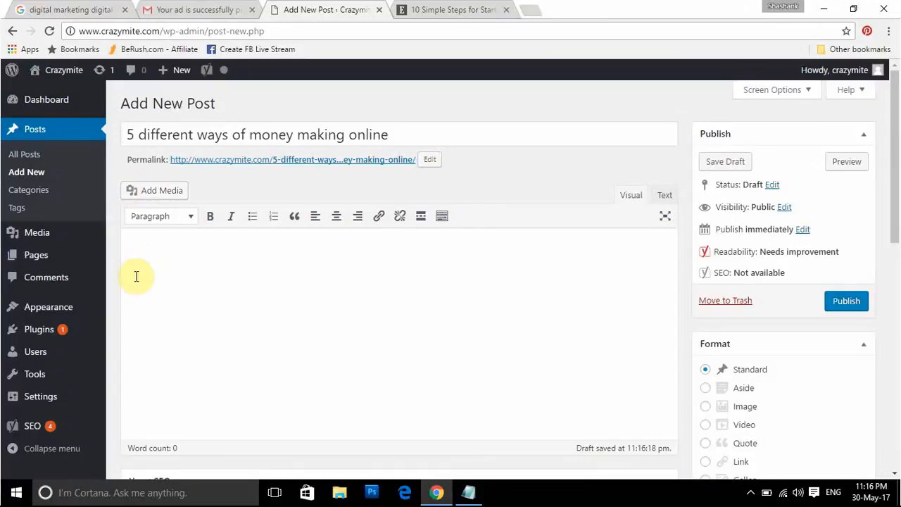
text(Your pst description)
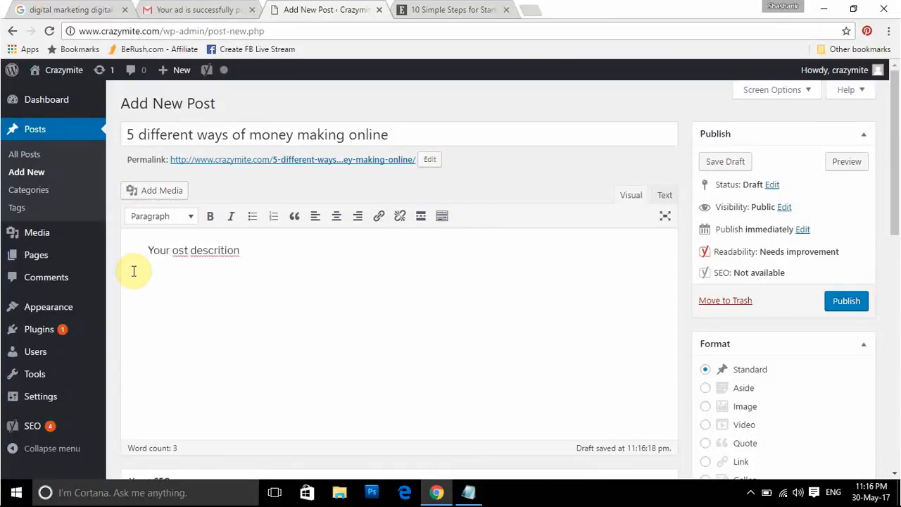
click(324, 245)
Examine the post's publish settings, format options, categories and Yoast SEO section.
drag(891, 177, 897, 338)
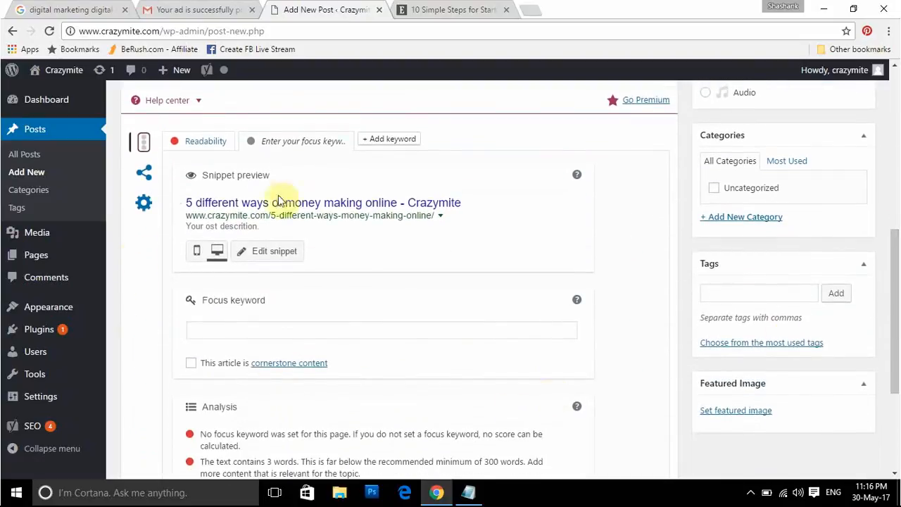
drag(896, 276, 898, 127)
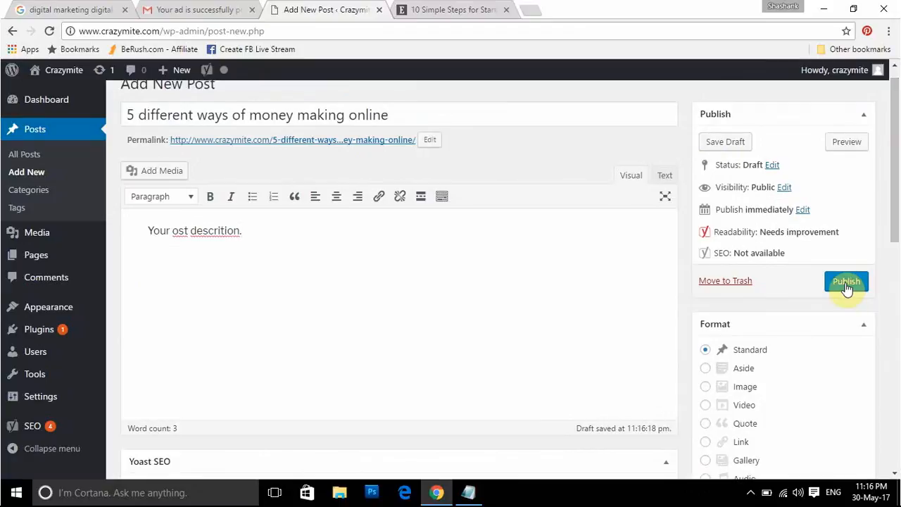
drag(898, 219, 897, 298)
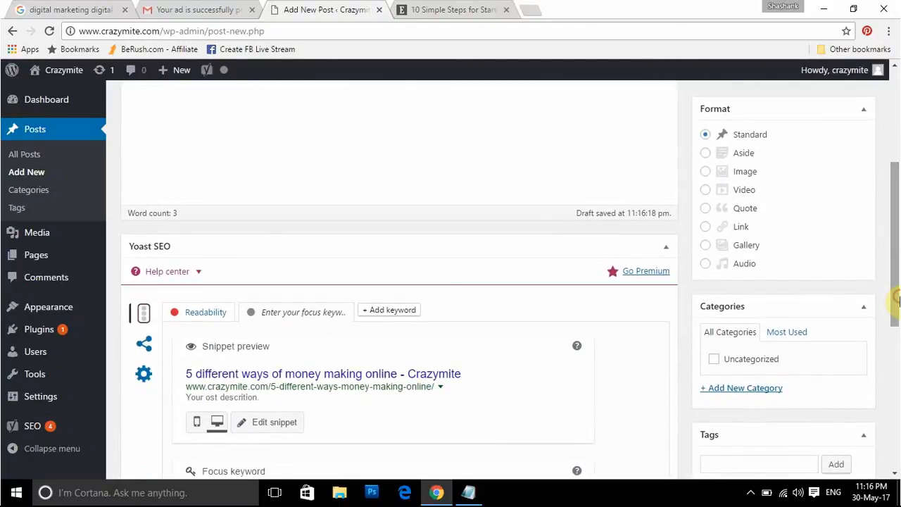
scroll(899, 301, up, 3)
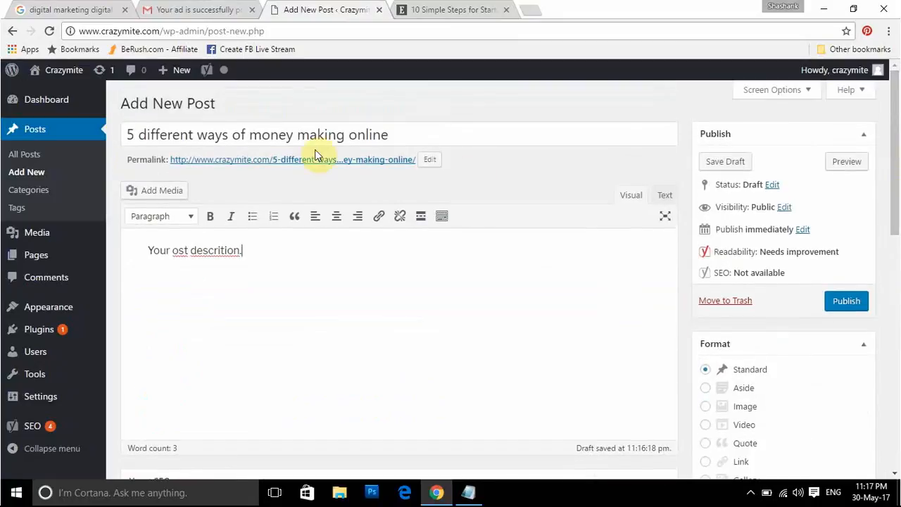
mouse_move(71, 238)
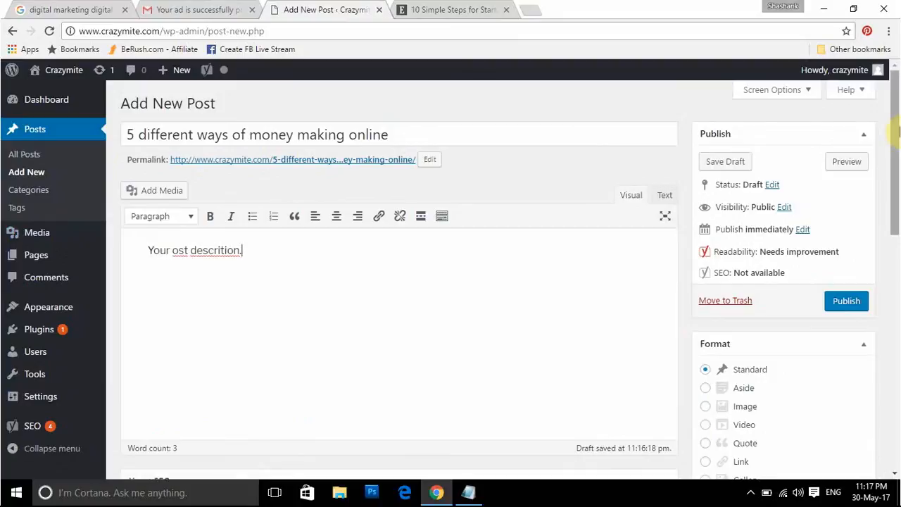
drag(897, 170, 884, 133)
scroll(898, 280, down, 3)
scroll(893, 273, up, 2)
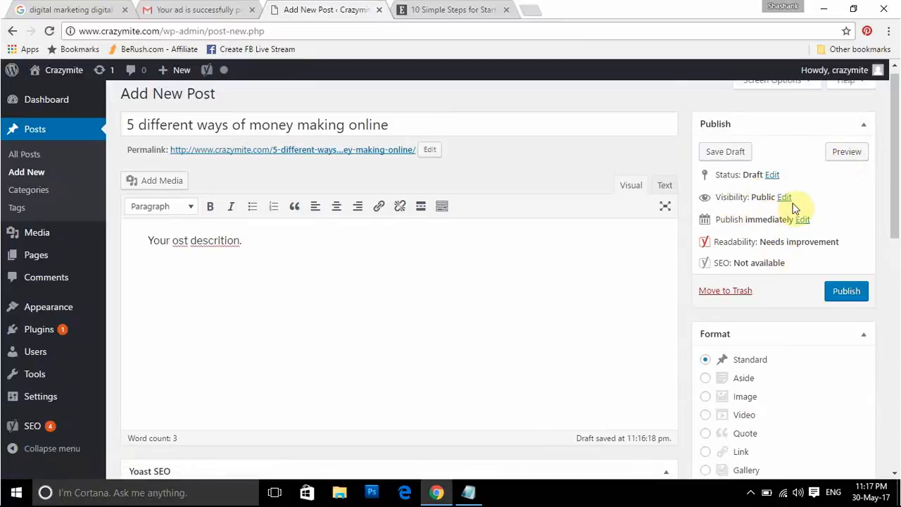
drag(898, 212, 897, 256)
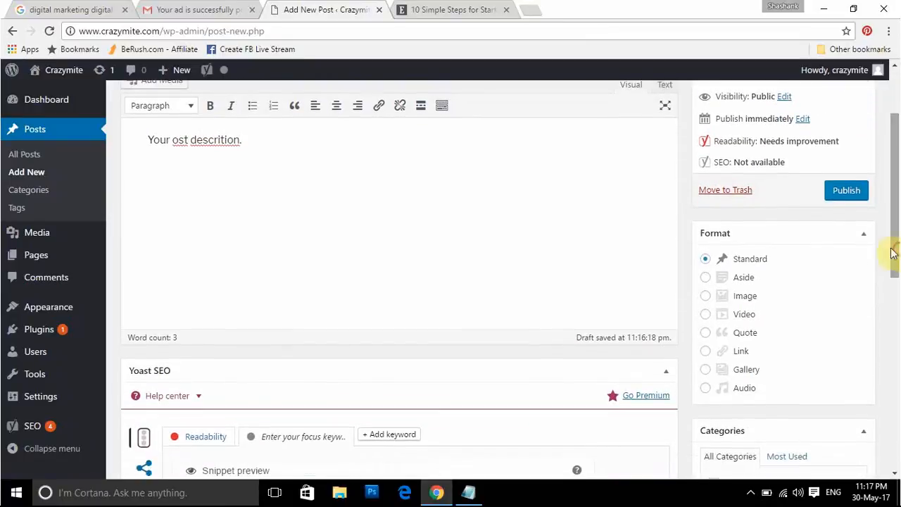
mouse_move(723, 140)
mouse_down()
mouse_move(723, 150)
mouse_move(721, 141)
mouse_up()
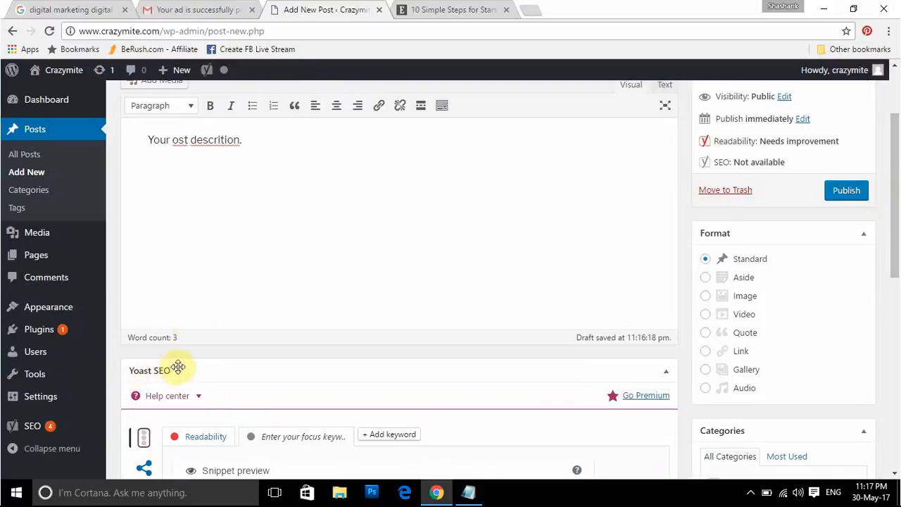
drag(898, 157, 897, 219)
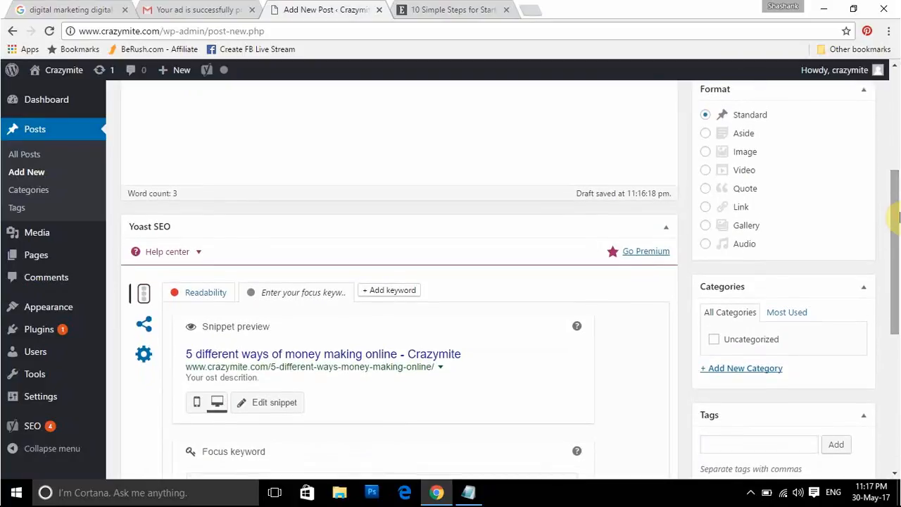
drag(898, 218, 831, 243)
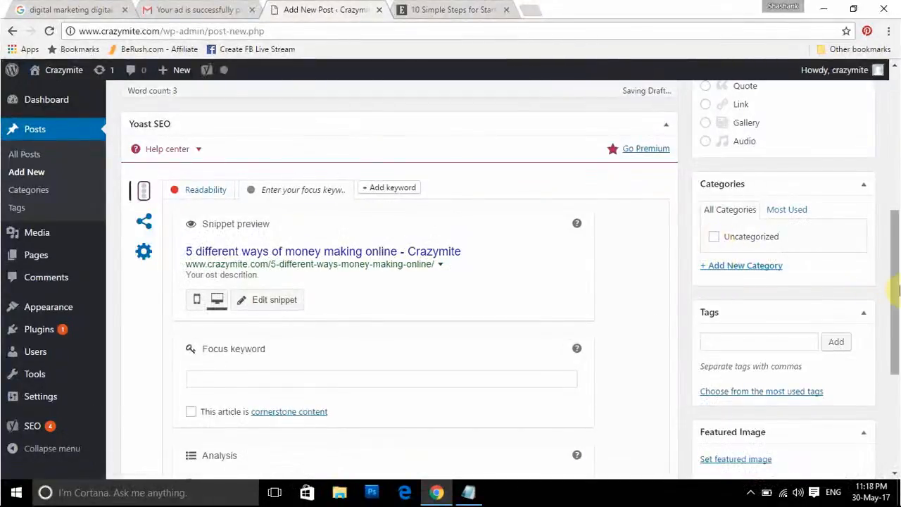
Add the tags "make money online" and "money online" to the post.
drag(894, 283, 895, 312)
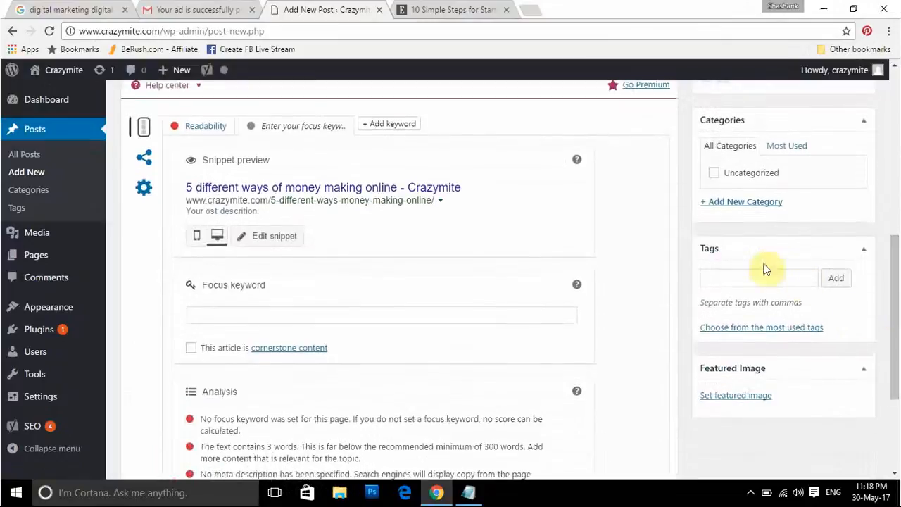
click(726, 275)
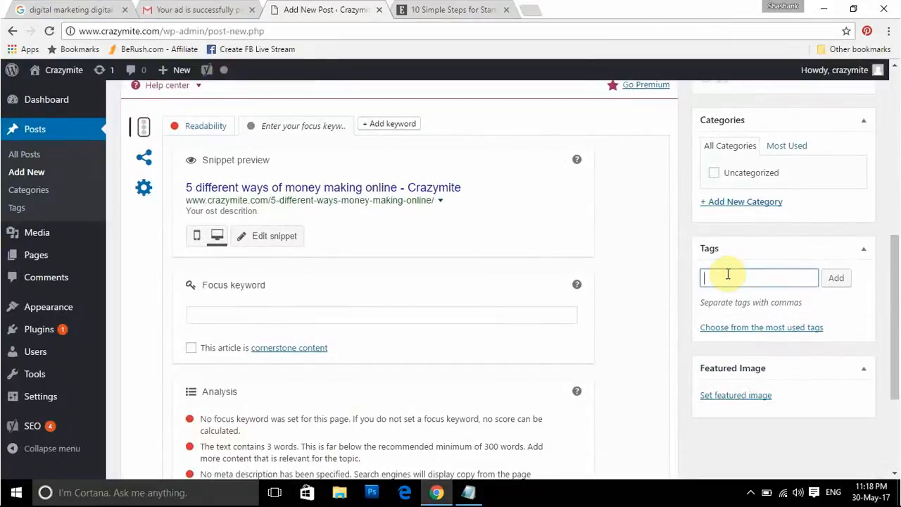
text(make money online)
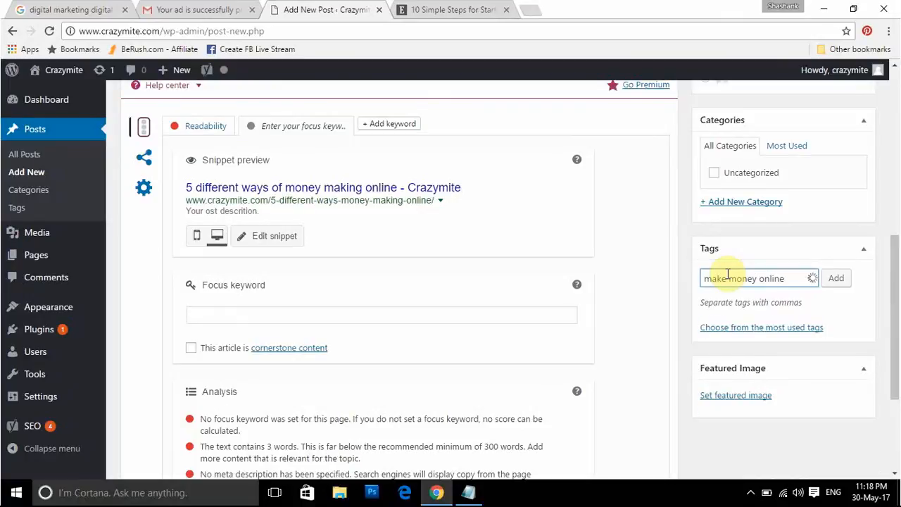
key(Return)
text(money )
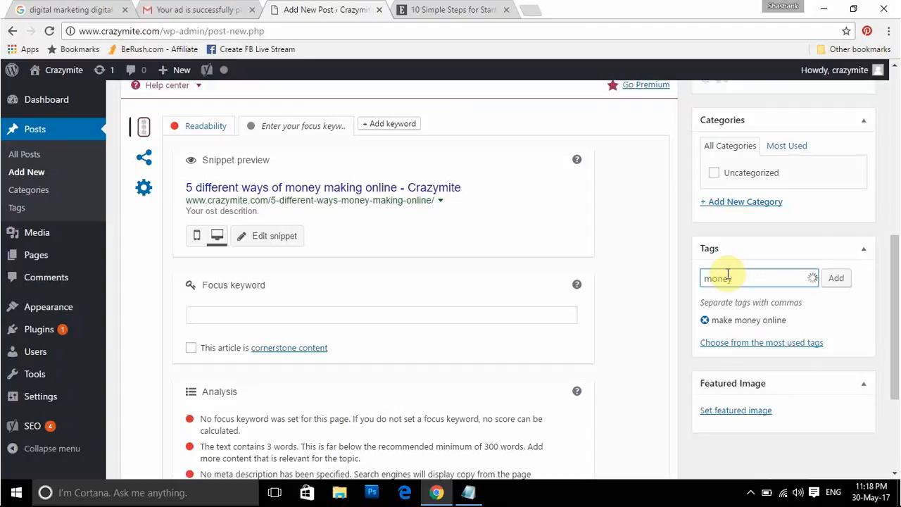
text(online)
key(BackSpace)
text(li)
key(Return)
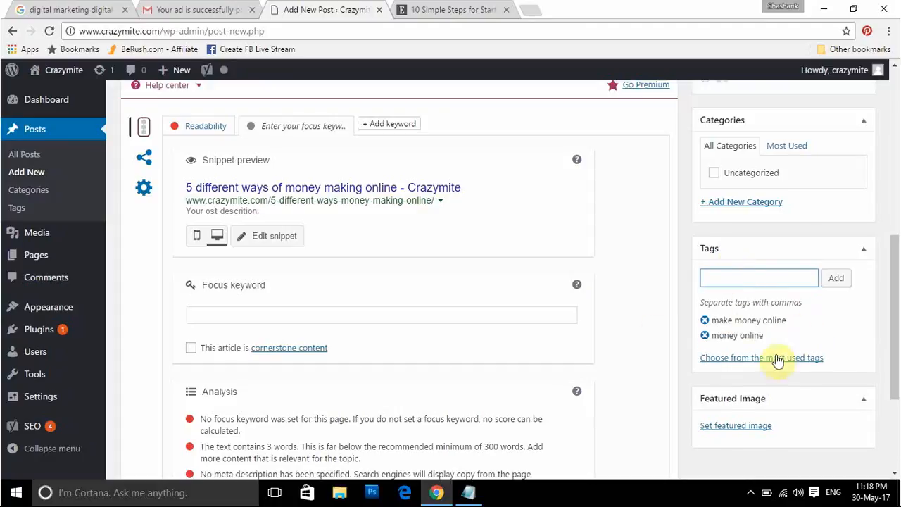
Open the featured image chooser for the post and check the media library before returning to file upload.
drag(892, 296, 898, 320)
click(688, 235)
key(ctrl+a)
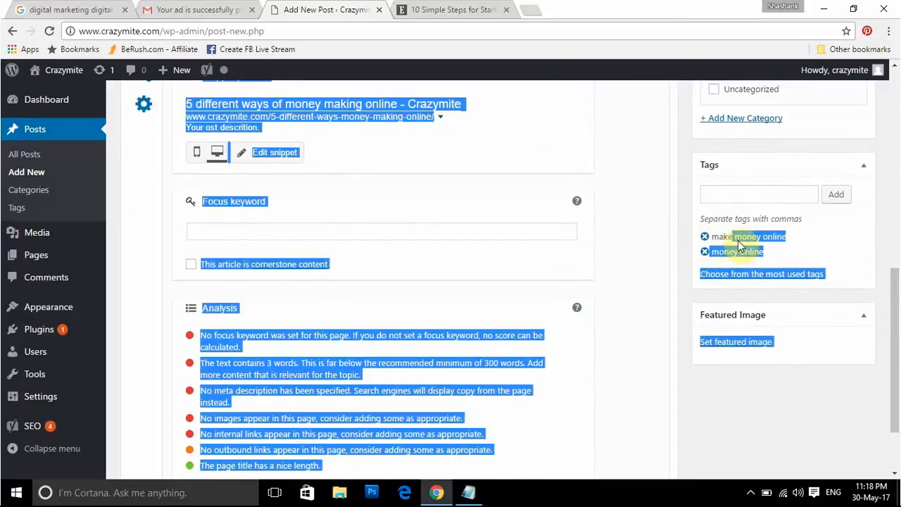
click(685, 217)
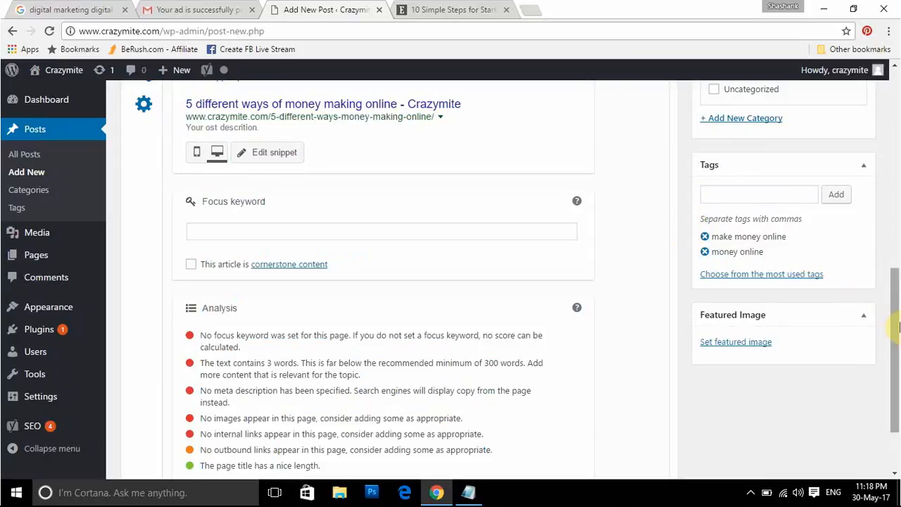
click(727, 349)
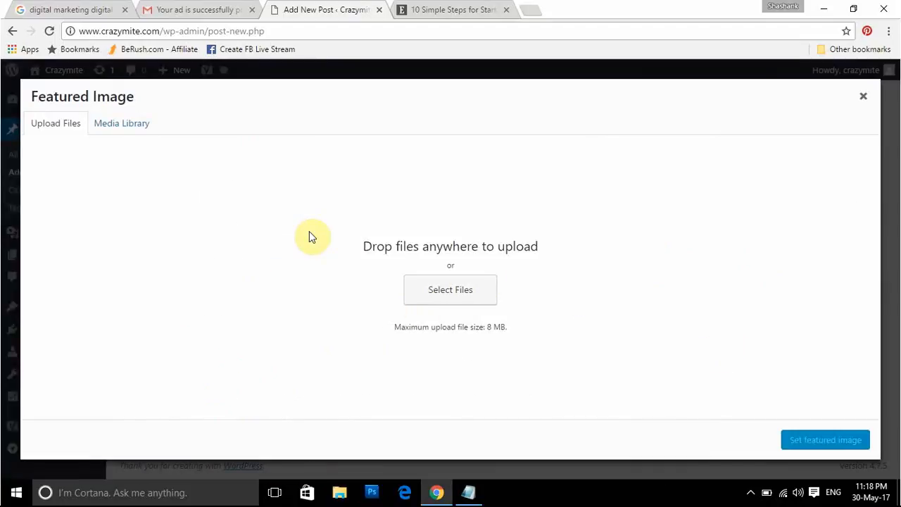
click(121, 128)
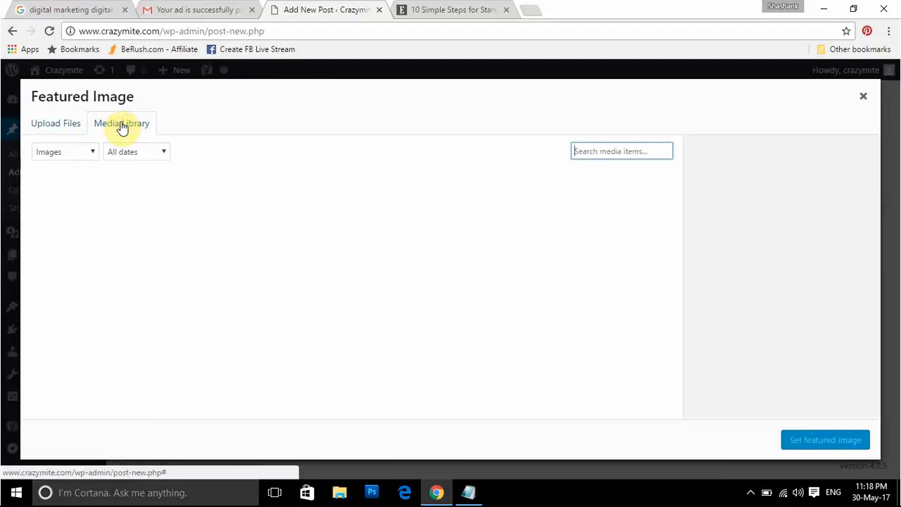
click(67, 126)
Upload the image learn-digital-marketing-for-free.jpg from the Desktop Backup folder.
click(467, 294)
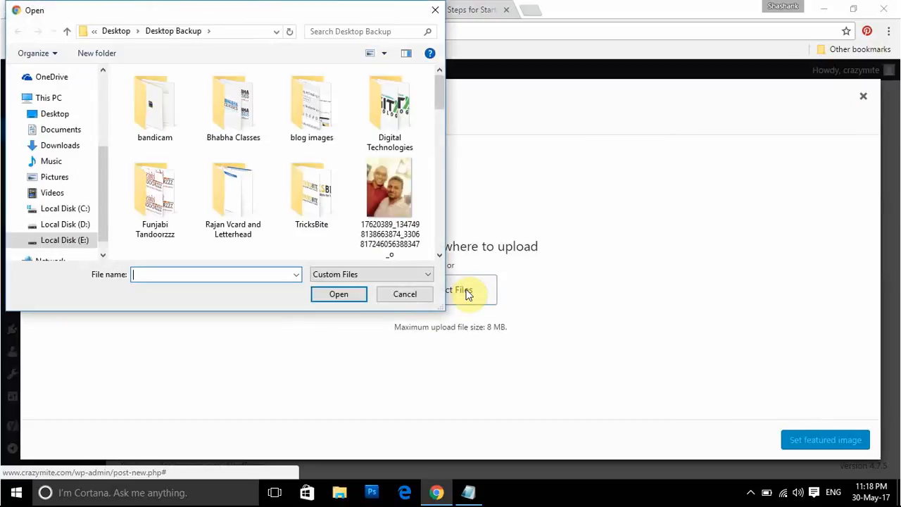
click(432, 12)
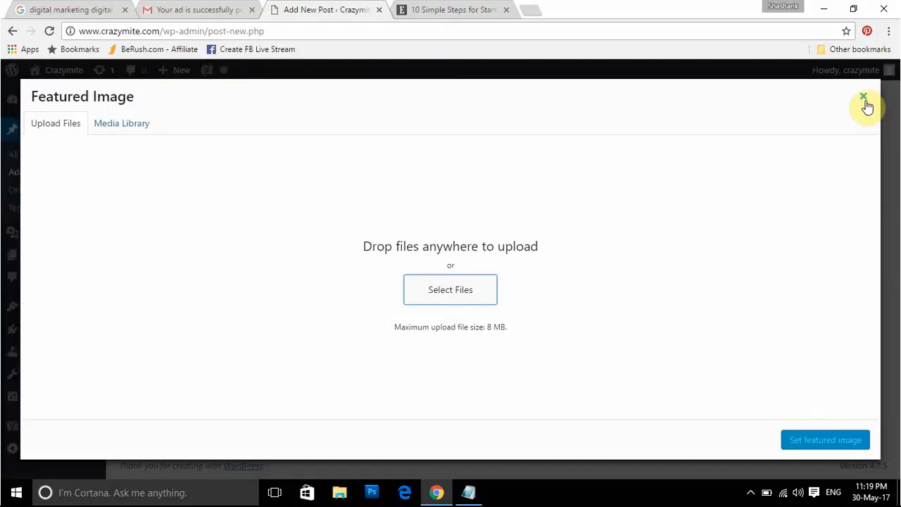
click(434, 303)
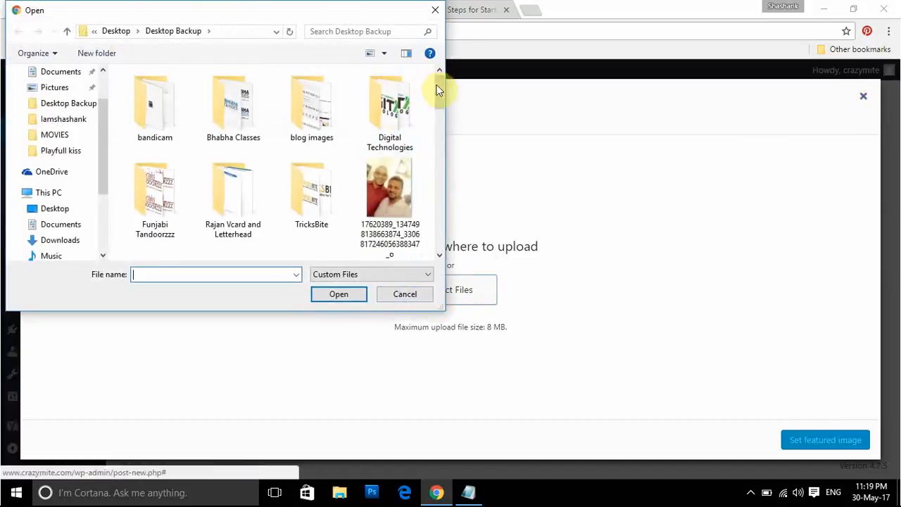
drag(442, 99, 446, 171)
double_click(374, 181)
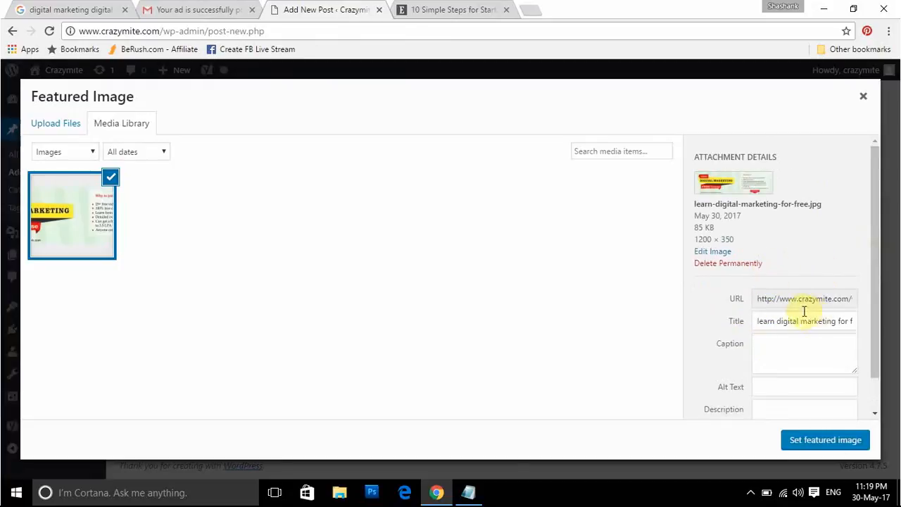
Review the uploaded image's title, caption, alt text and description fields, and set it as the post's featured image.
drag(875, 271, 871, 312)
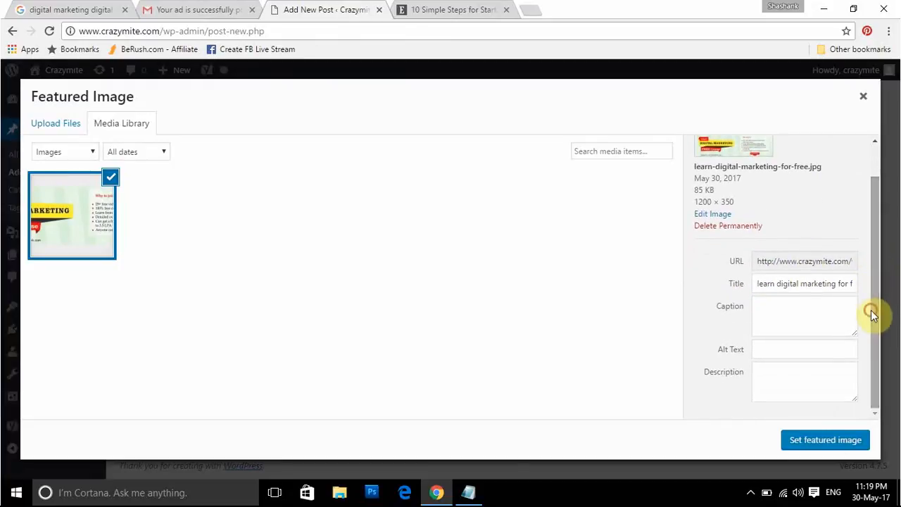
drag(760, 284, 843, 283)
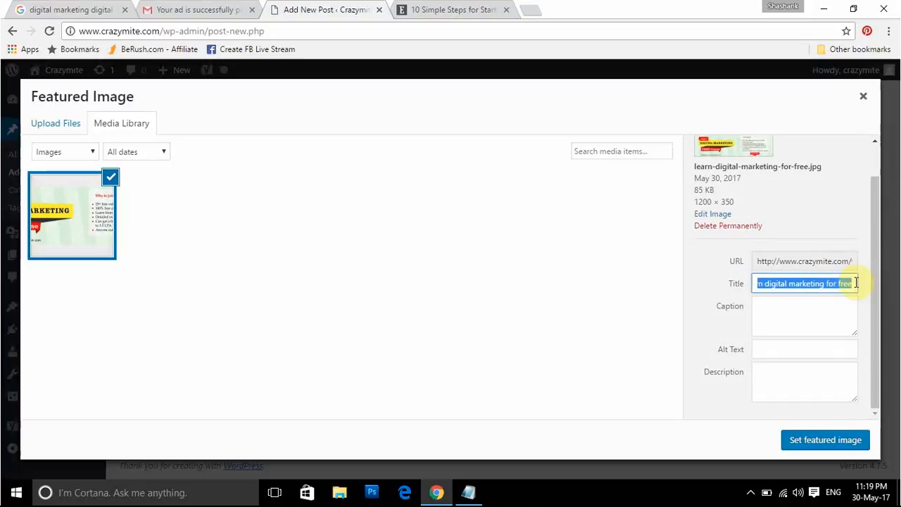
click(815, 284)
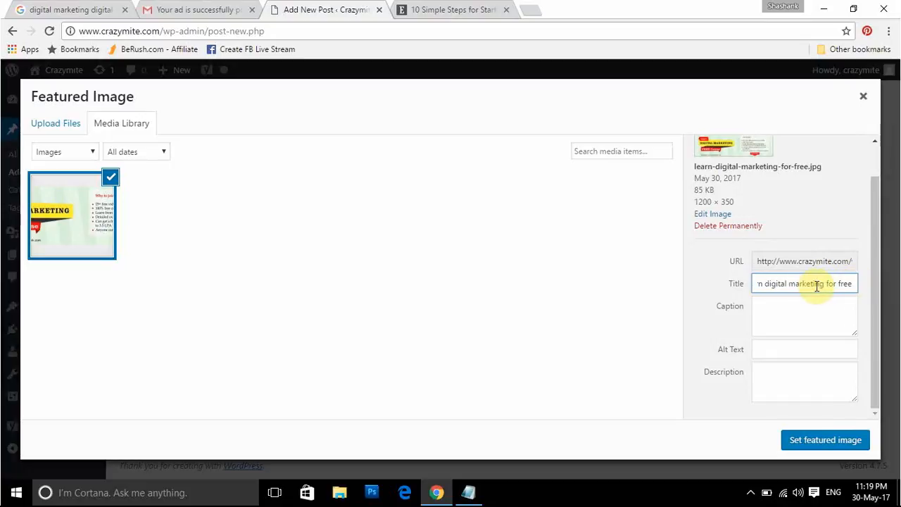
drag(823, 283, 766, 284)
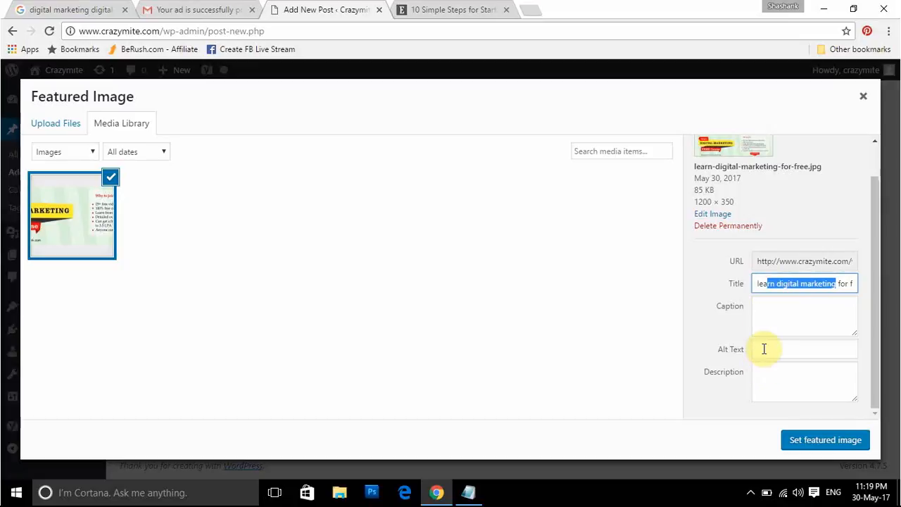
click(762, 348)
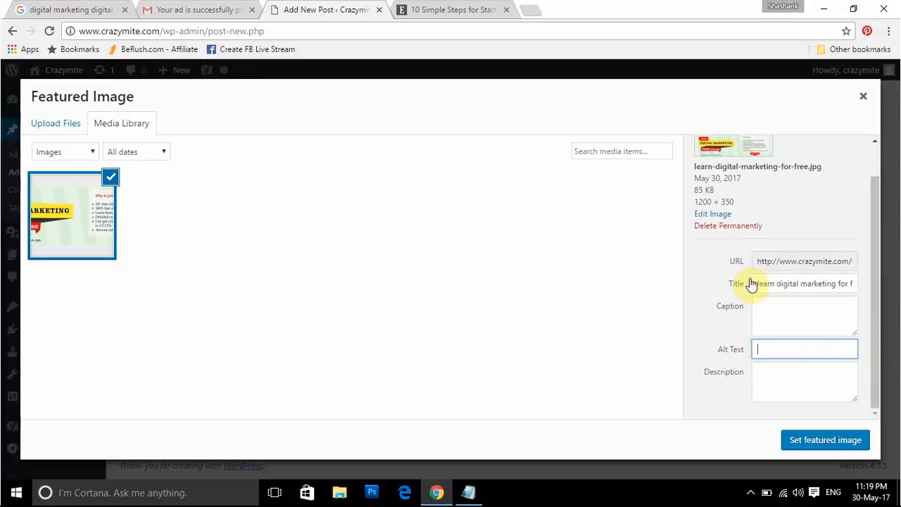
drag(755, 283, 892, 283)
click(515, 343)
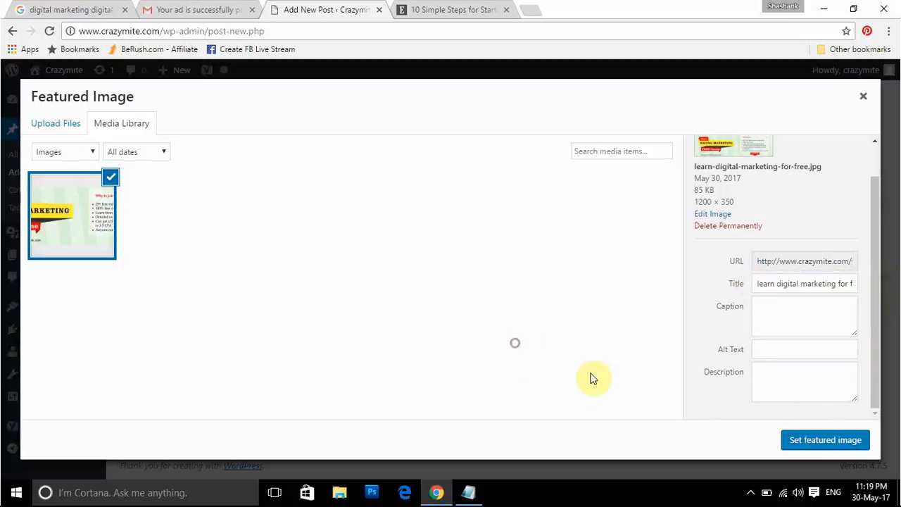
click(819, 442)
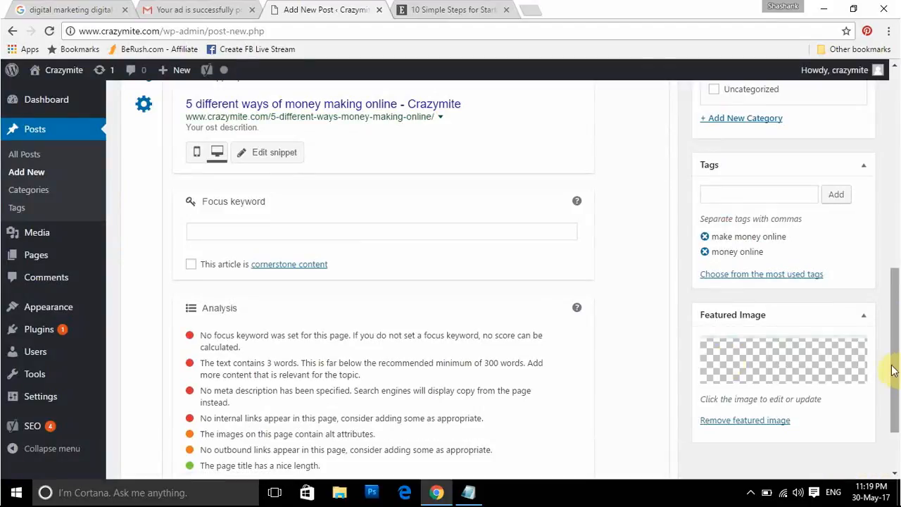
Publish the post "5 different ways of money making online".
scroll(897, 307, up, 2)
drag(897, 307, 898, 99)
click(847, 294)
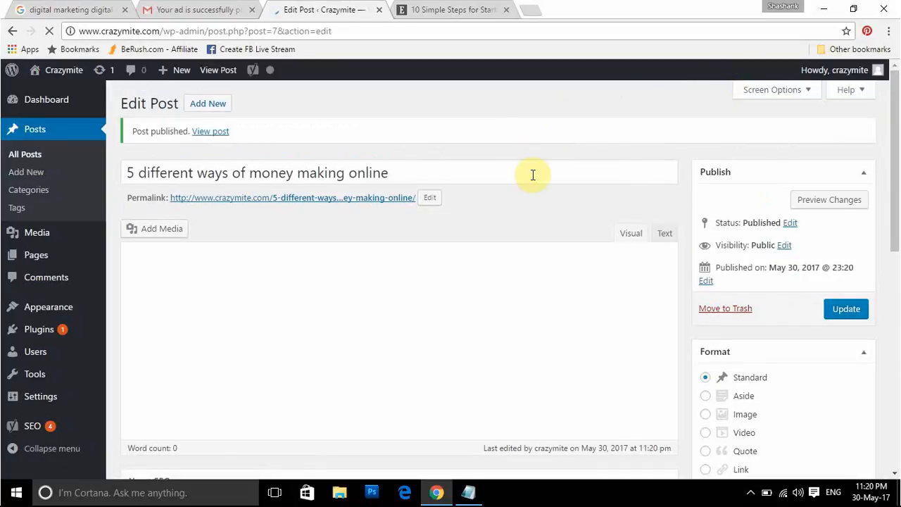
Open the published post in a new browser tab and switch to it.
right_click(211, 133)
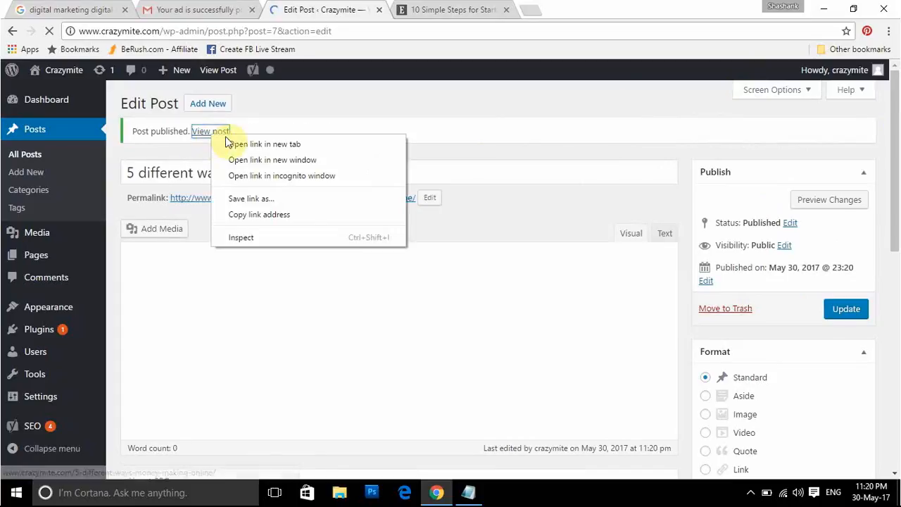
click(234, 143)
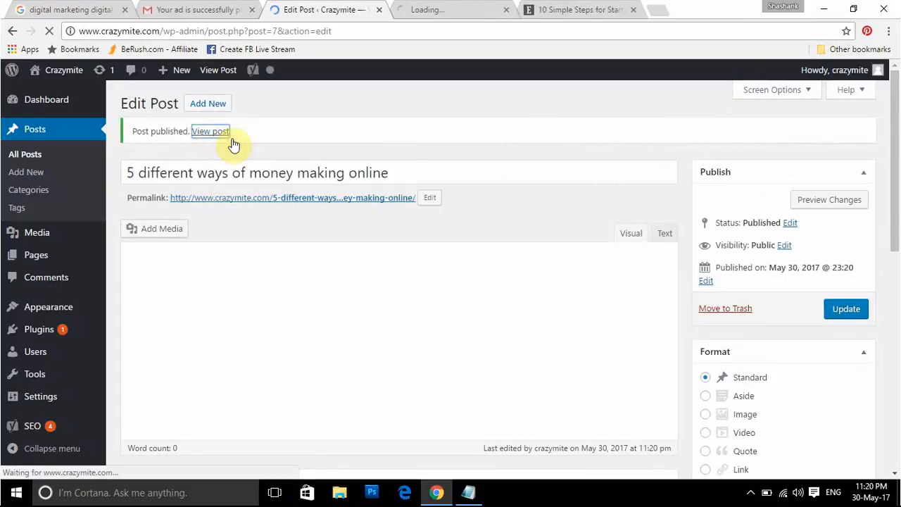
click(456, 7)
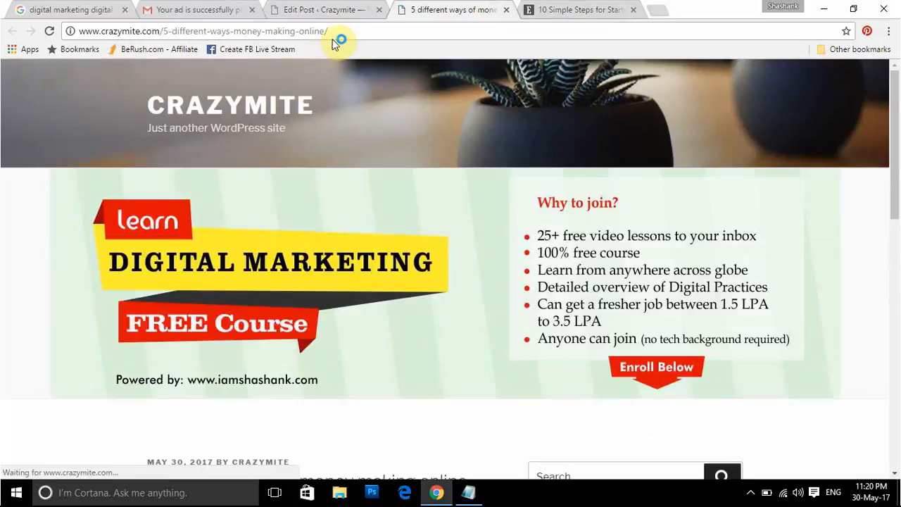
Examine the published post's URL, featured image, title, body text and tags.
drag(333, 32, 165, 43)
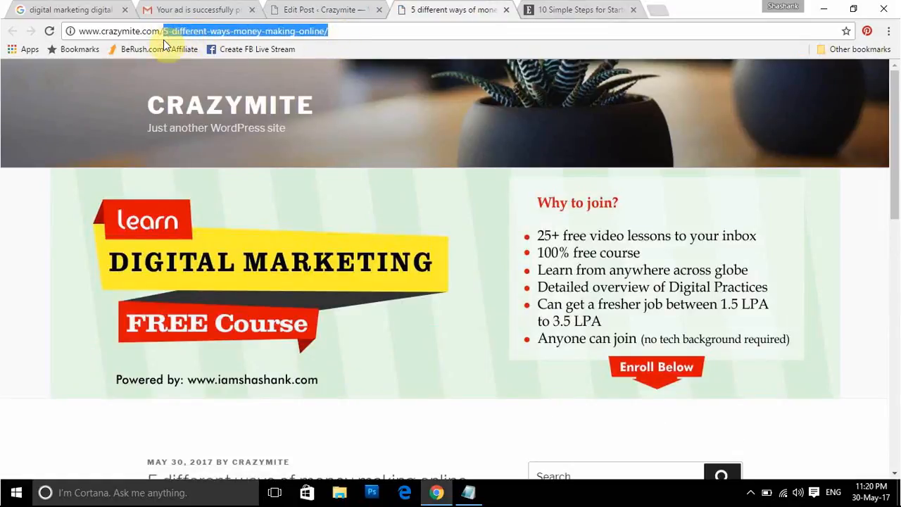
click(347, 35)
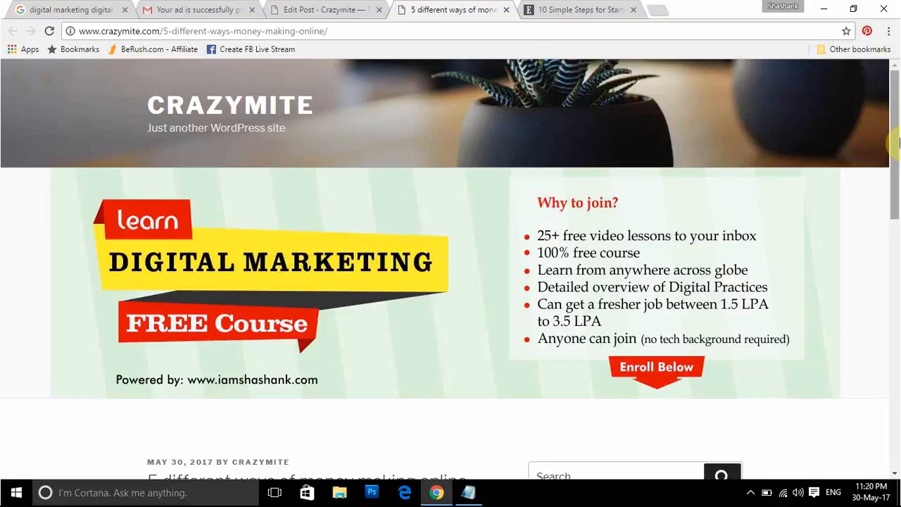
drag(897, 143, 899, 188)
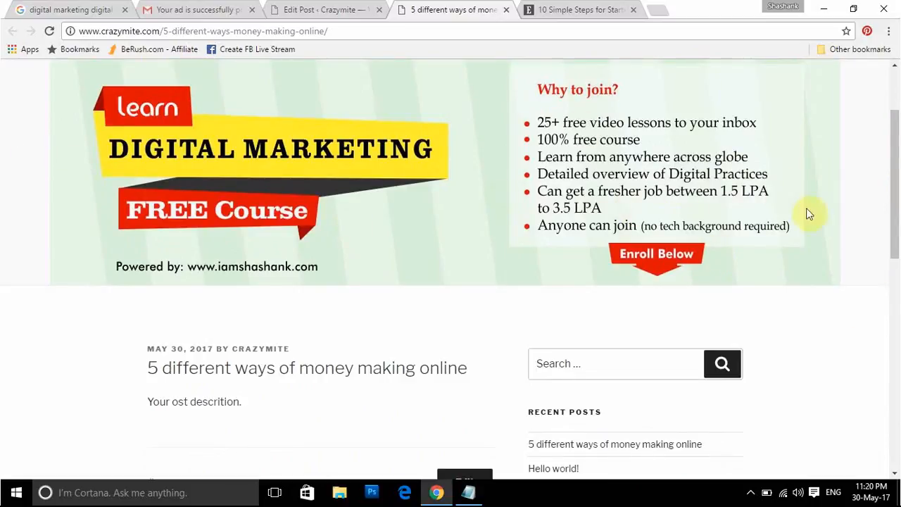
drag(899, 202, 897, 290)
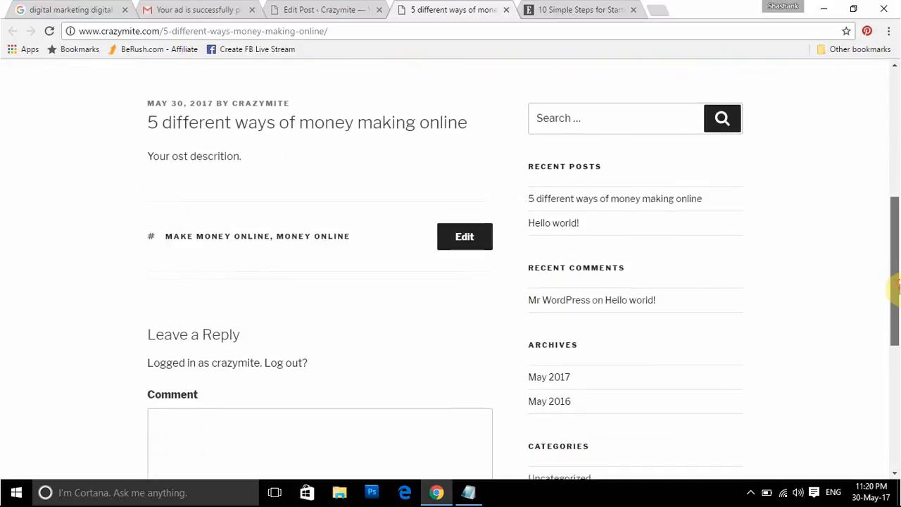
drag(158, 122, 467, 121)
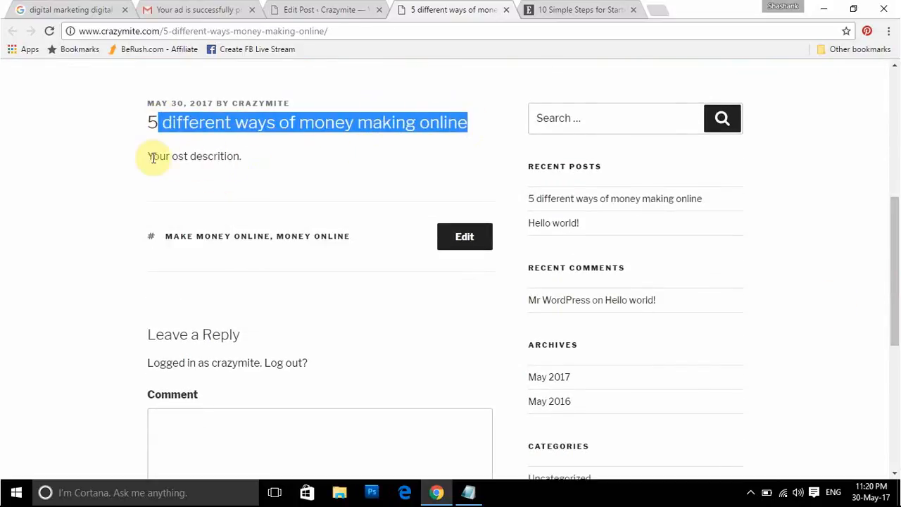
drag(146, 157, 292, 155)
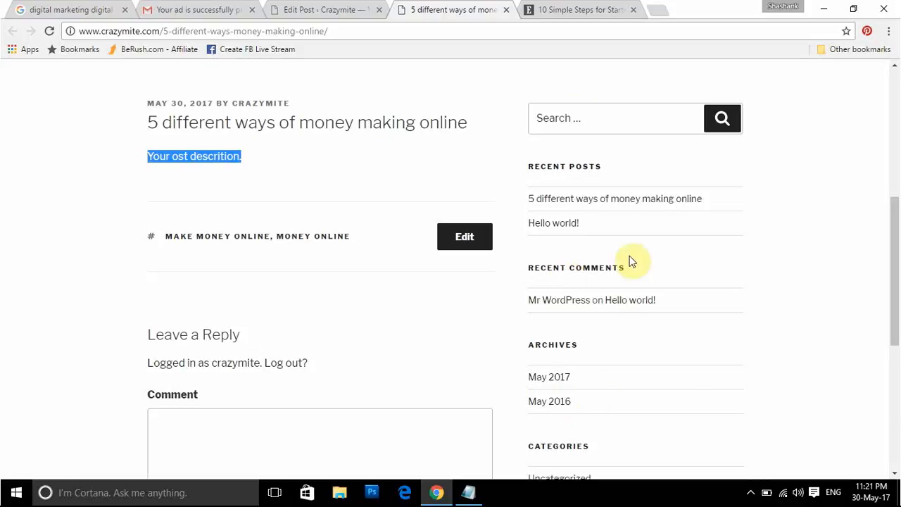
drag(898, 276, 897, 140)
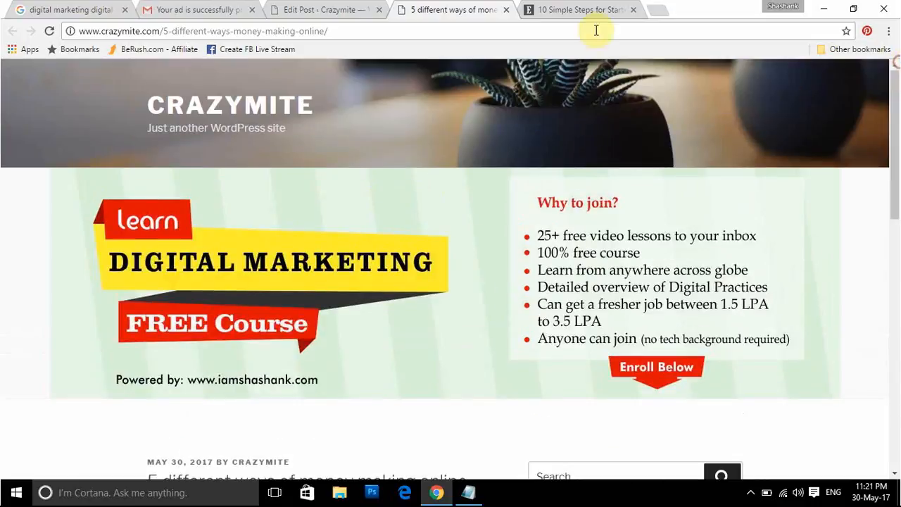
Return to the WordPress admin and open the page for managing the site's themes.
click(301, 5)
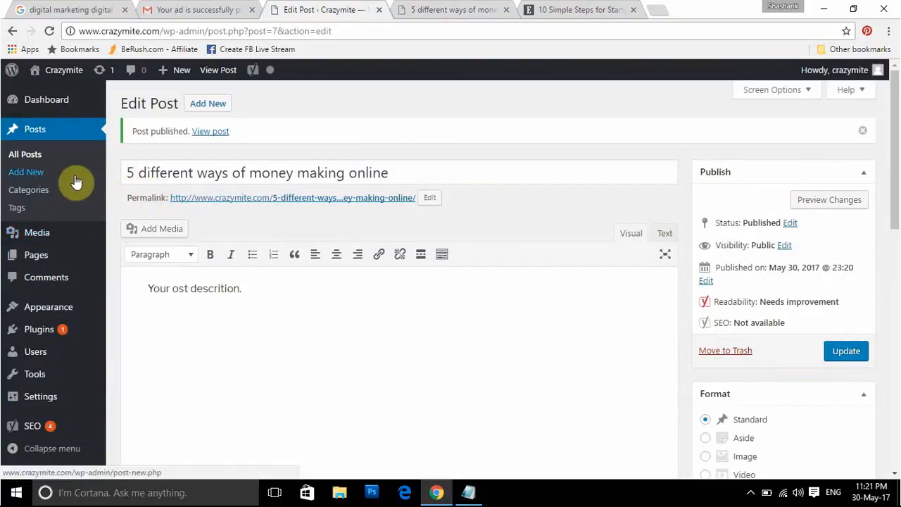
mouse_move(30, 239)
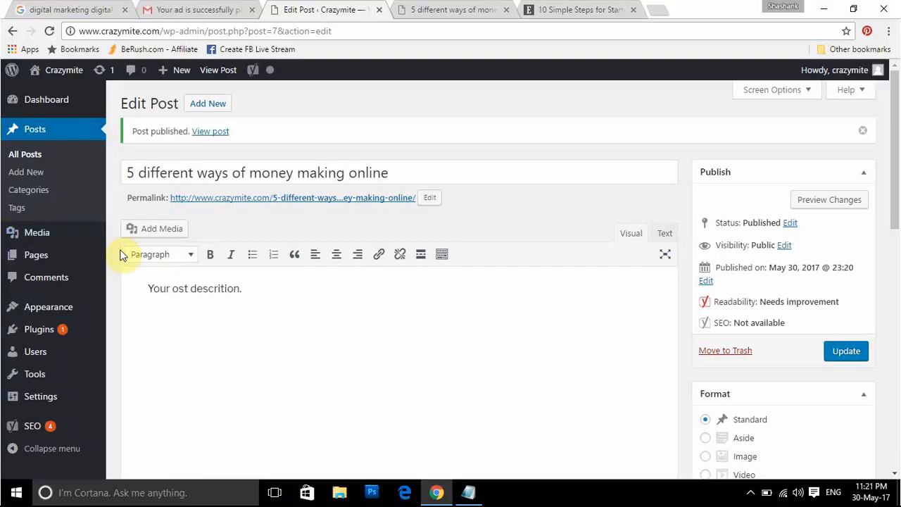
mouse_move(57, 262)
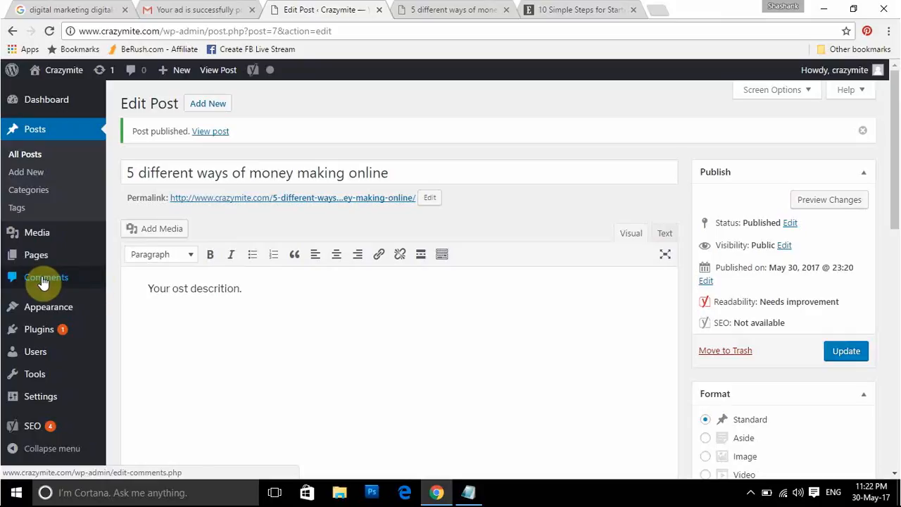
mouse_move(47, 311)
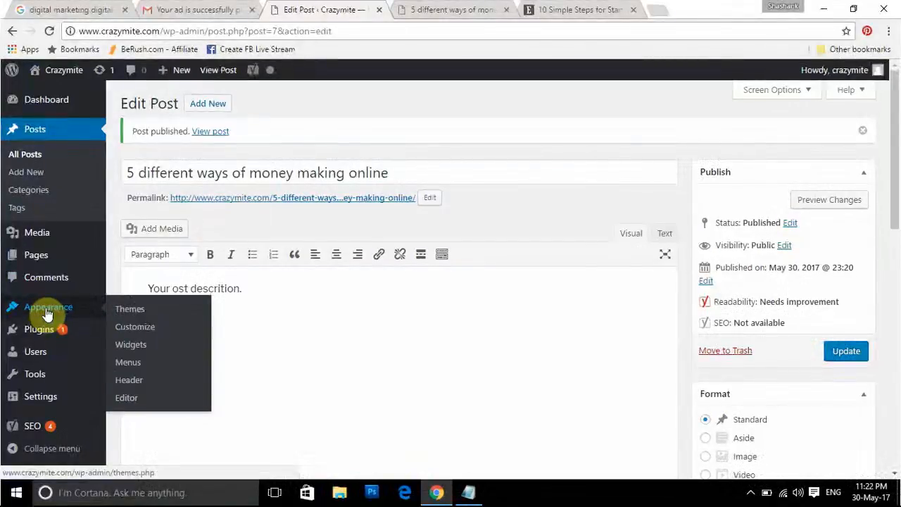
click(139, 310)
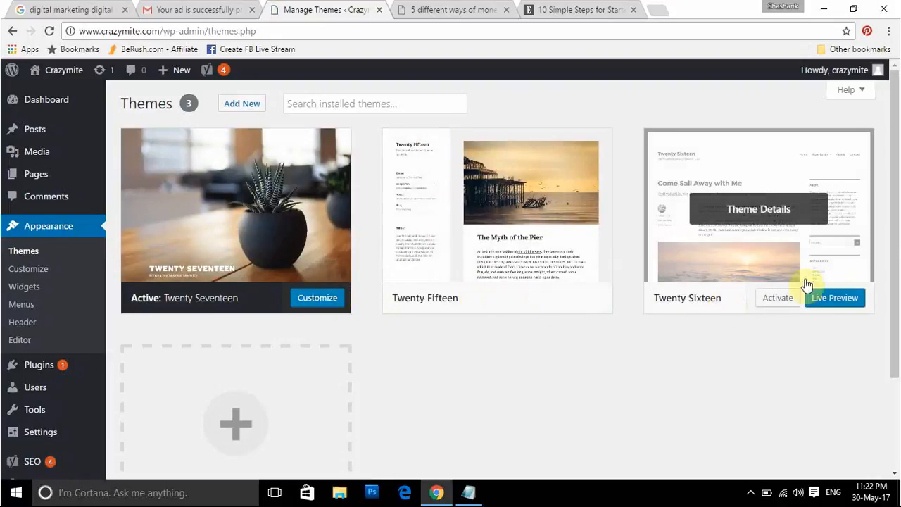
Look over the installed themes and open the catalogue of new themes to browse the featured ones.
scroll(893, 229, down, 1)
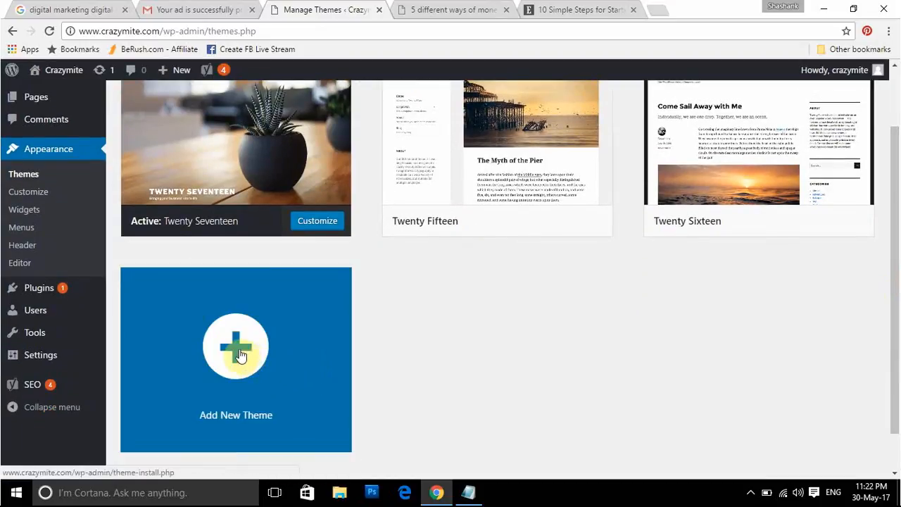
scroll(897, 239, up, 1)
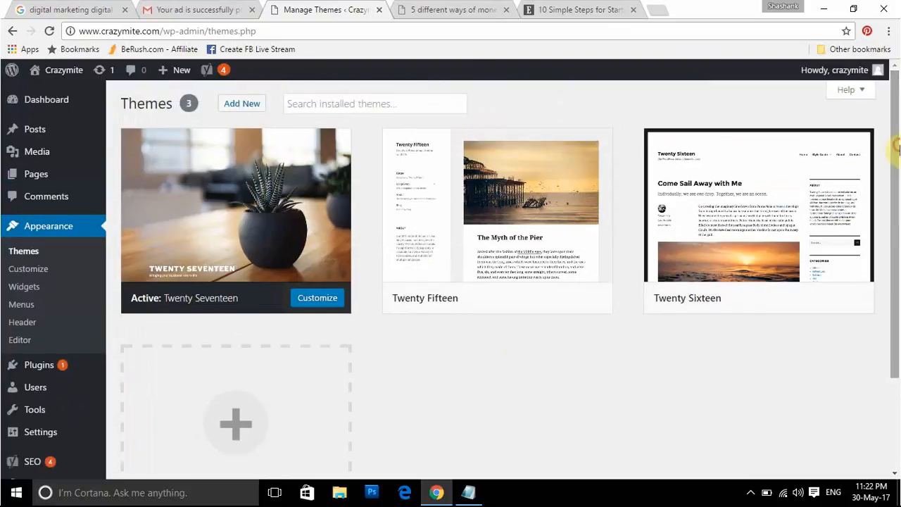
click(246, 101)
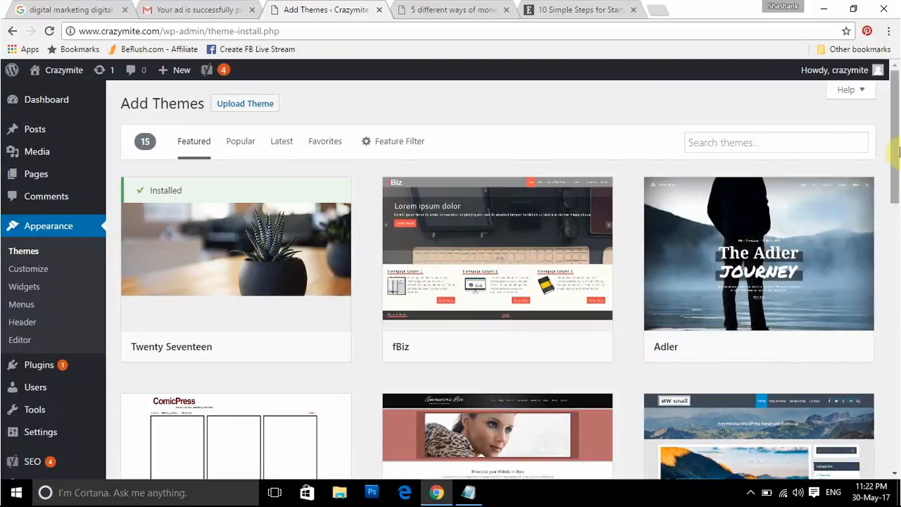
mouse_move(899, 151)
mouse_down()
mouse_move(899, 214)
mouse_move(899, 148)
mouse_up()
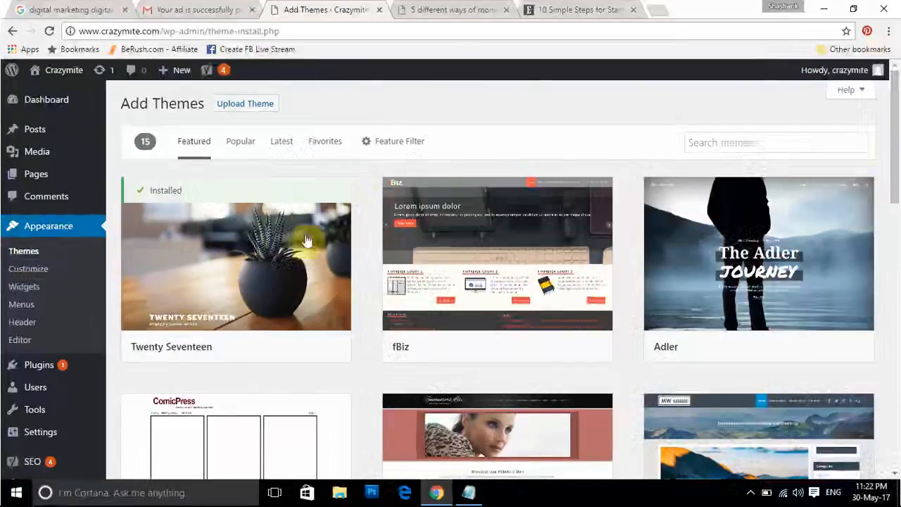
Preview the Twenty Seventeen theme's description and demo page, and activate the theme for the site.
mouse_move(287, 244)
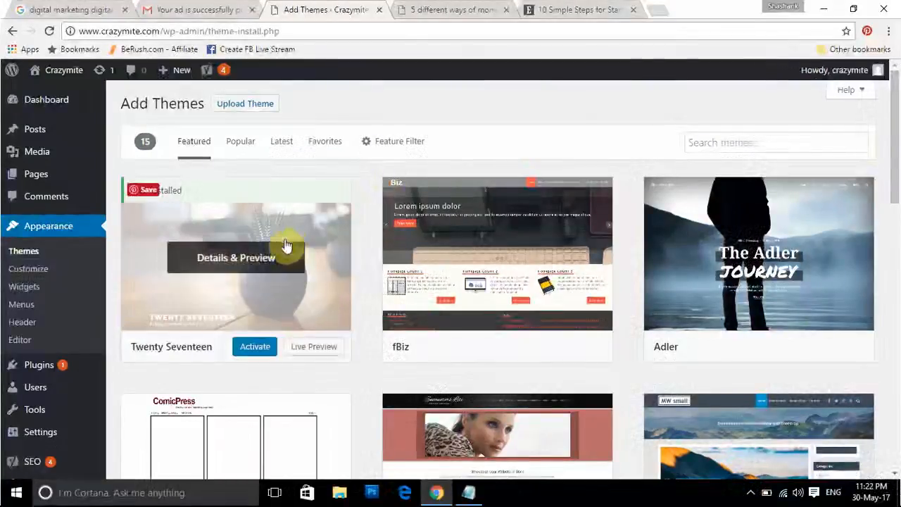
click(238, 259)
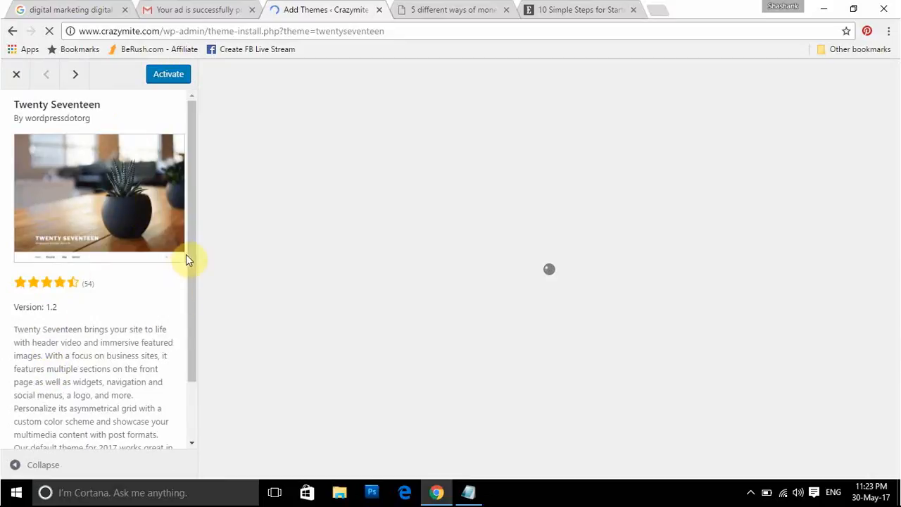
scroll(195, 243, down, 1)
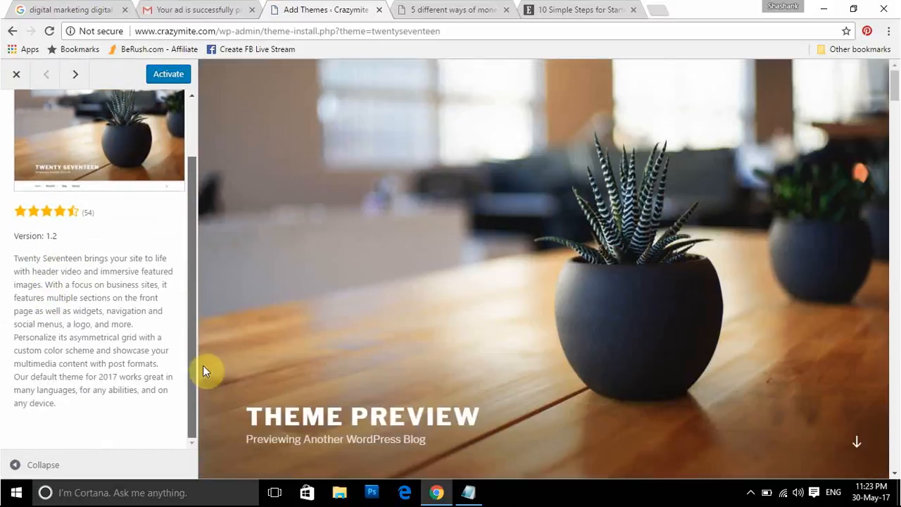
scroll(195, 205, up, 1)
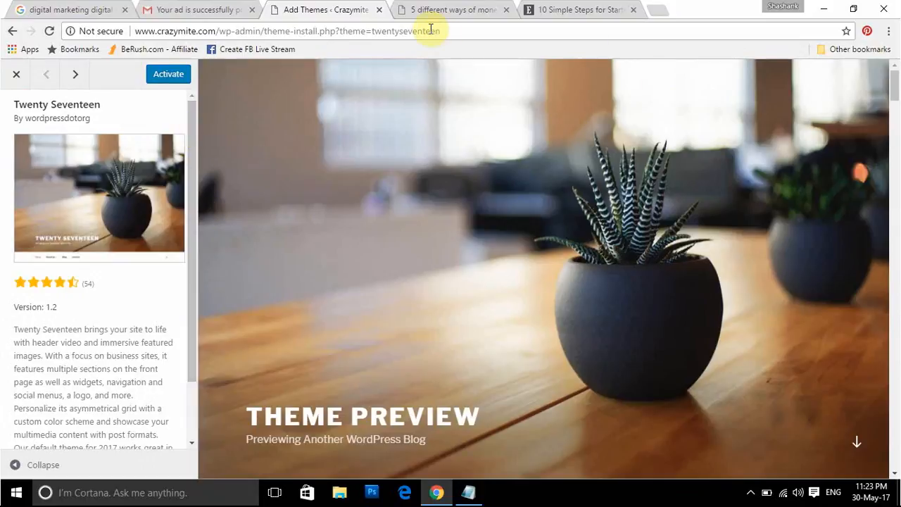
mouse_move(896, 88)
mouse_down()
mouse_move(895, 465)
mouse_move(896, 70)
mouse_up()
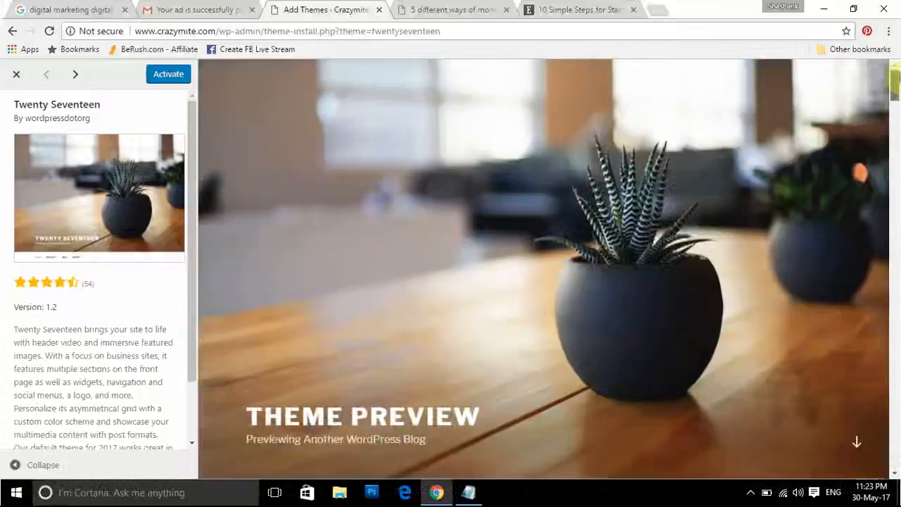
click(16, 76)
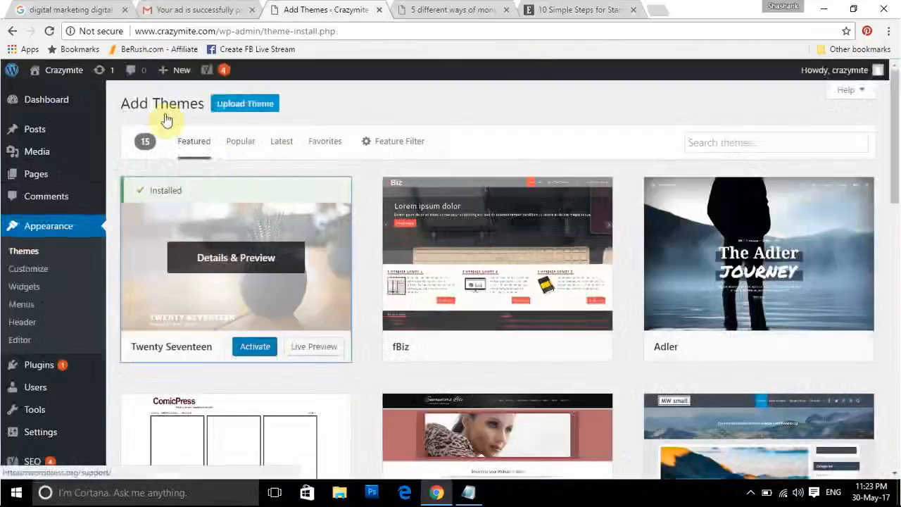
click(255, 348)
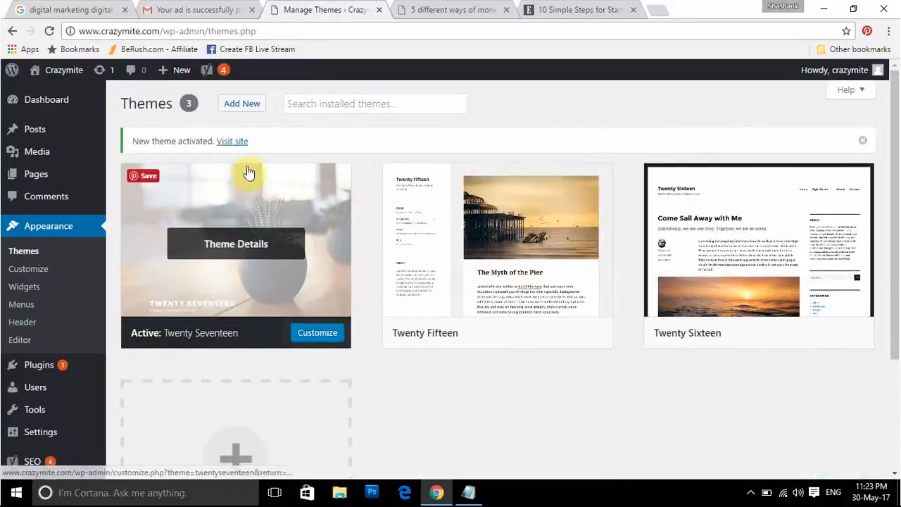
Look over the live money-making post and the site's home page.
click(454, 10)
scroll(895, 166, down, 7)
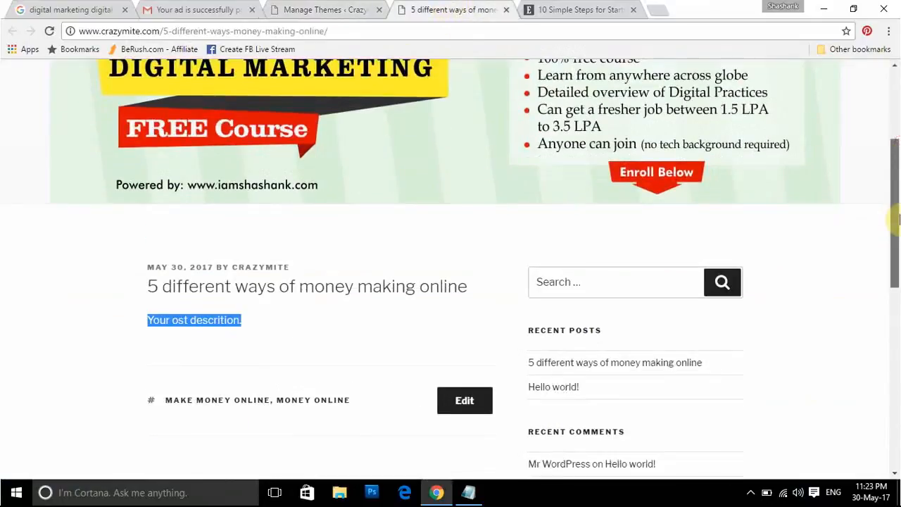
scroll(898, 165, up, 2)
scroll(899, 165, up, 5)
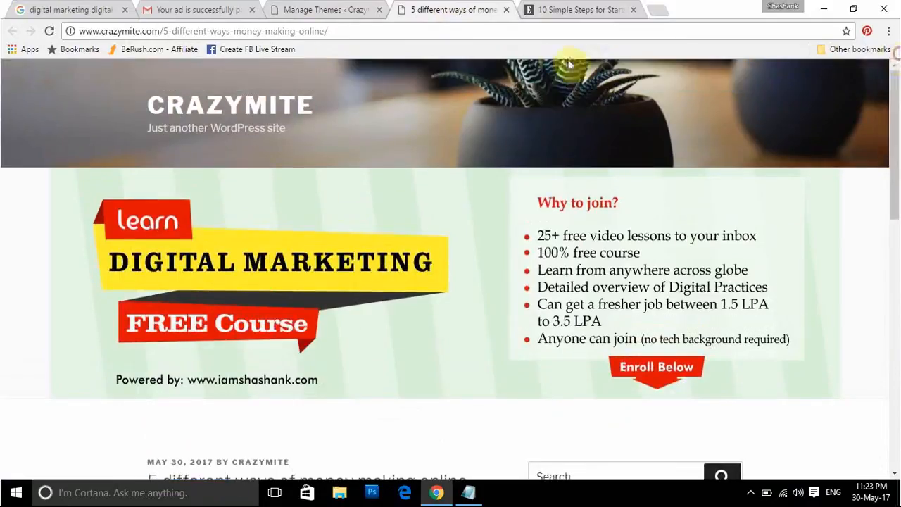
click(197, 106)
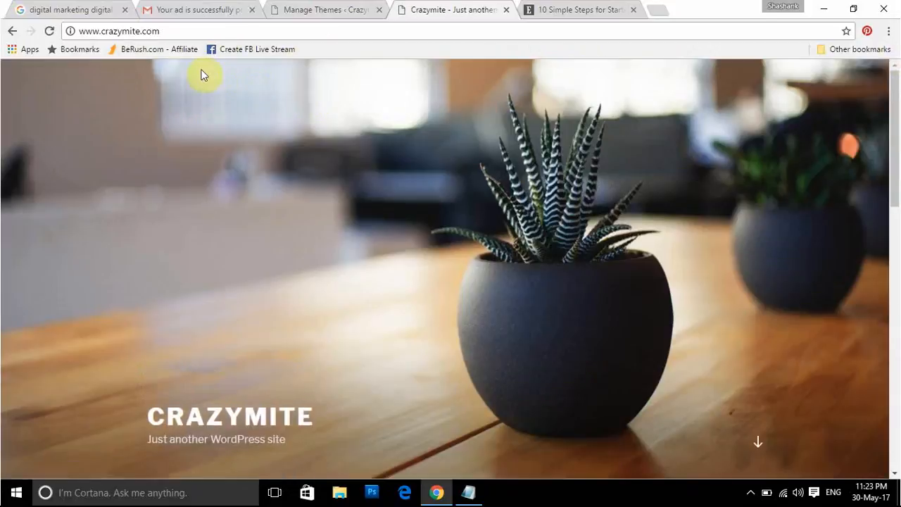
drag(895, 150, 898, 102)
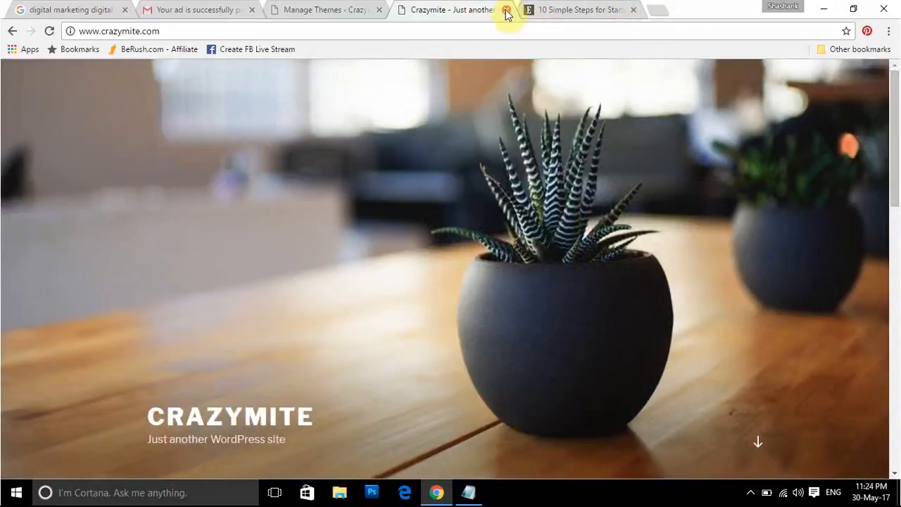
Open the customizer for the active theme and review the Site Identity logo, site title and tagline settings.
click(290, 9)
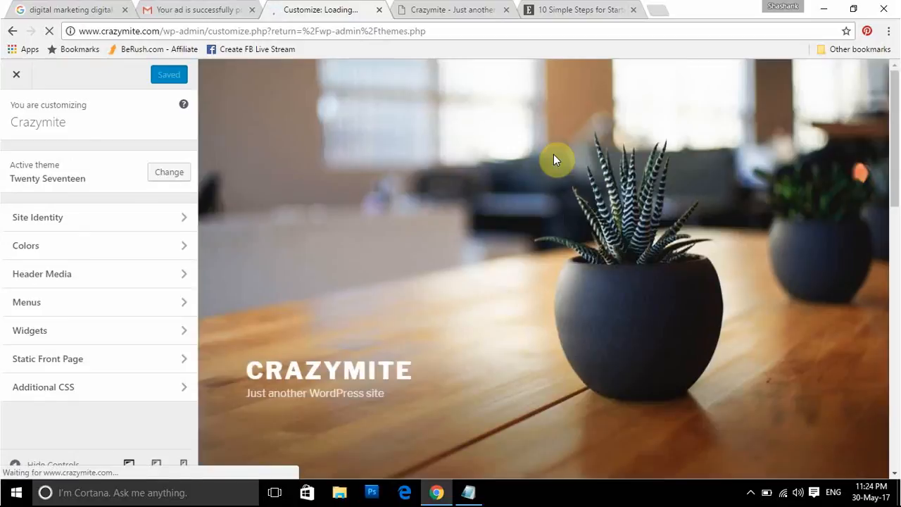
click(81, 226)
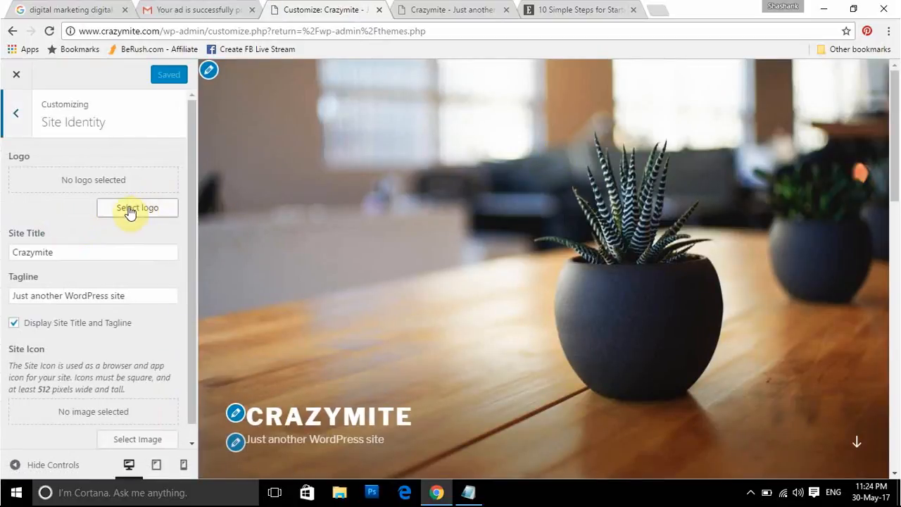
click(130, 211)
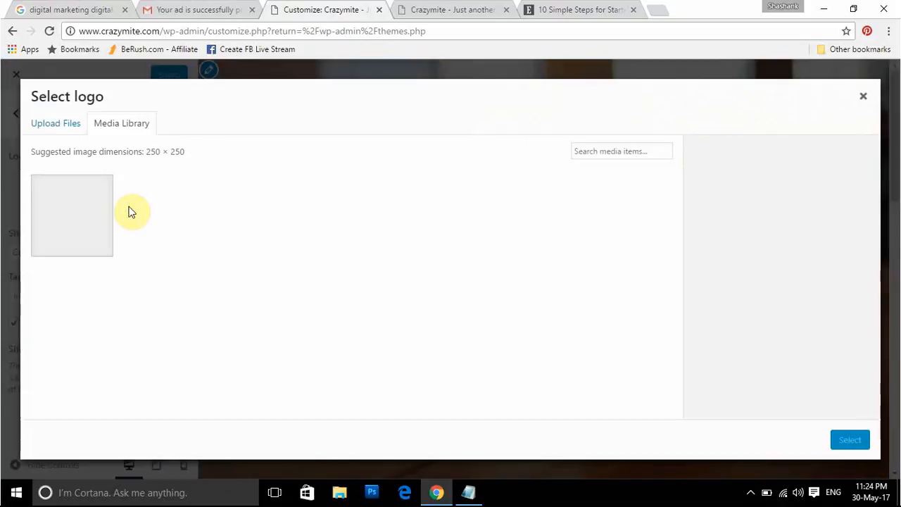
click(863, 97)
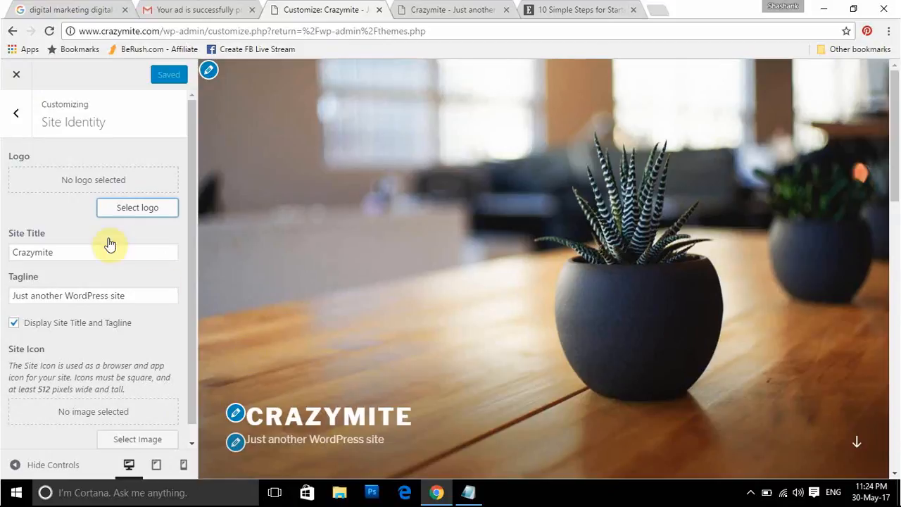
drag(61, 253, 8, 255)
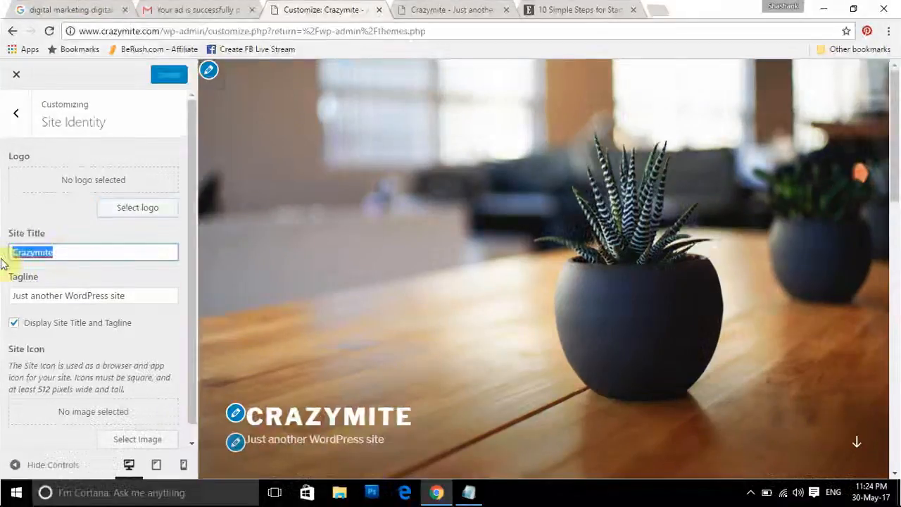
drag(133, 295, 2, 297)
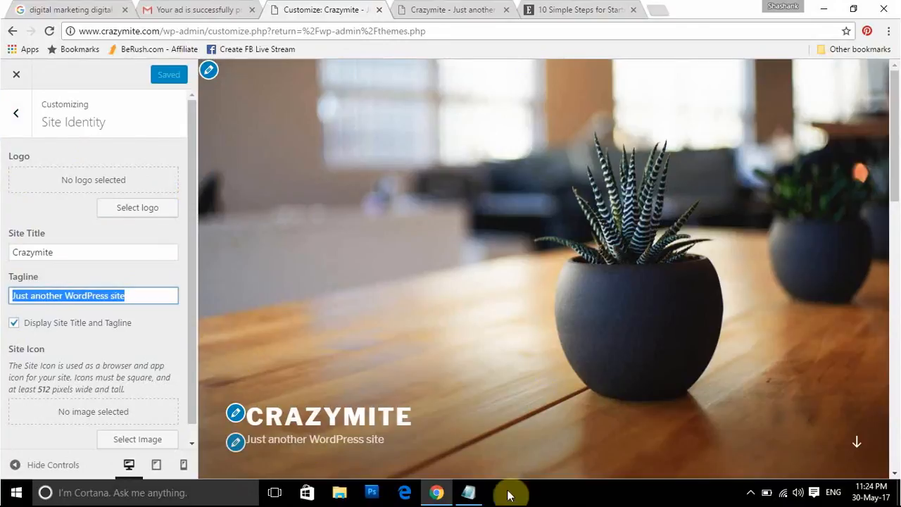
click(15, 110)
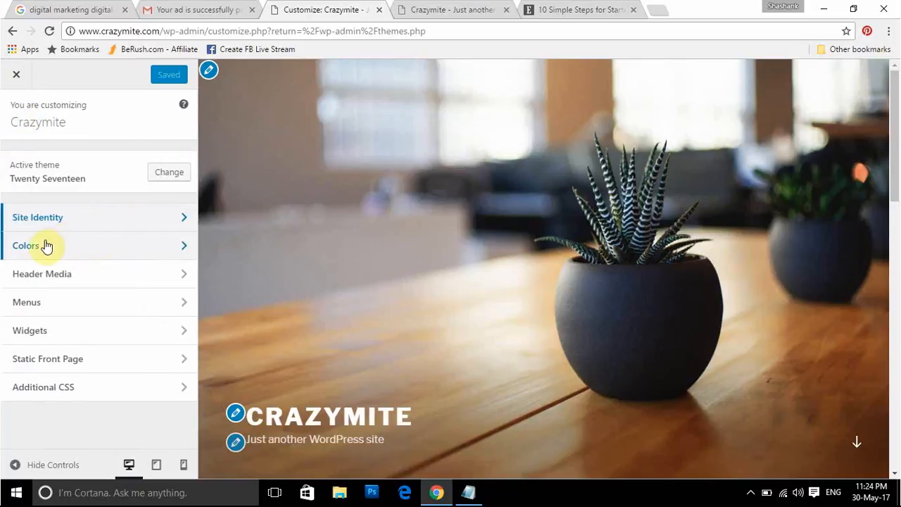
Review the theme's Colors and Header Media customization settings, including the header video and image options.
click(46, 246)
click(16, 105)
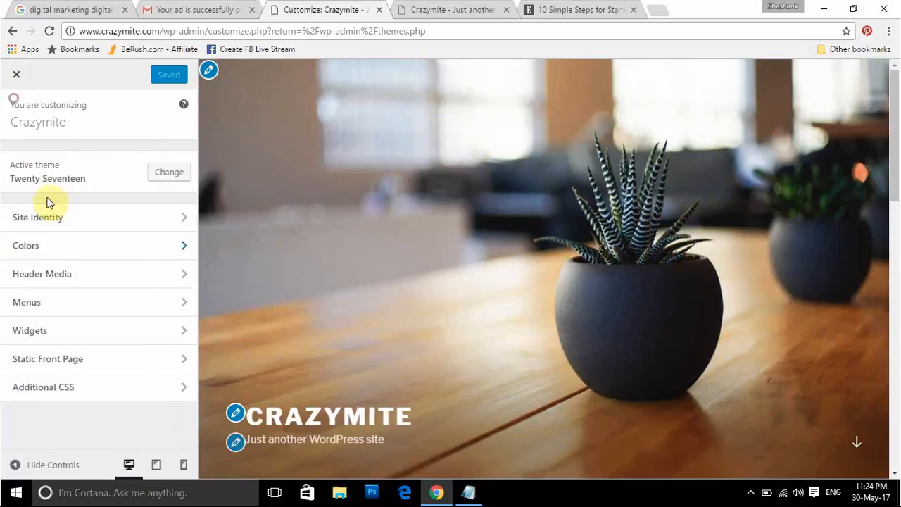
click(32, 274)
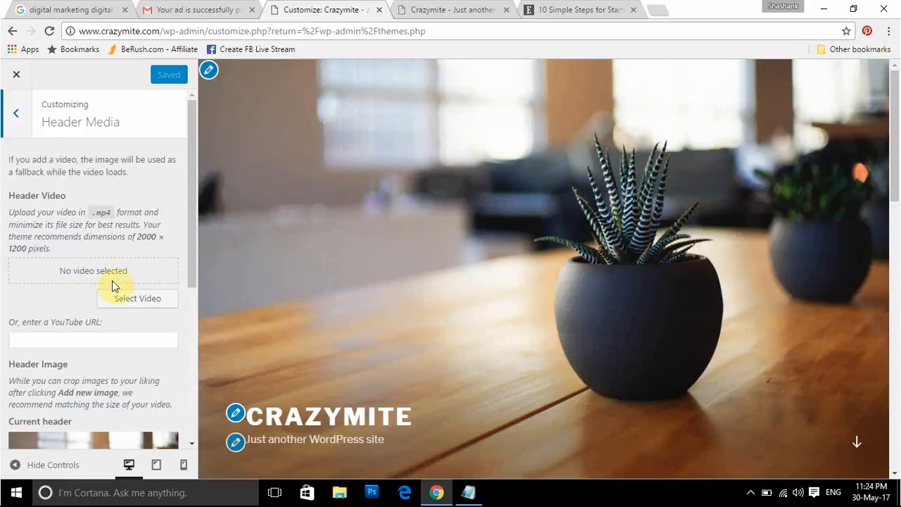
click(19, 119)
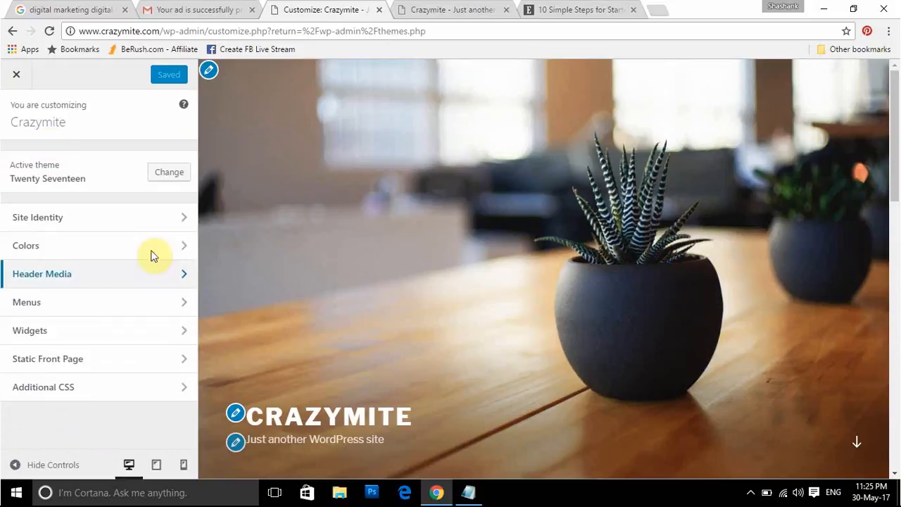
Review the Menus settings and the Top Menu and Social Links Menu choices, and return to the customizer overview.
click(44, 303)
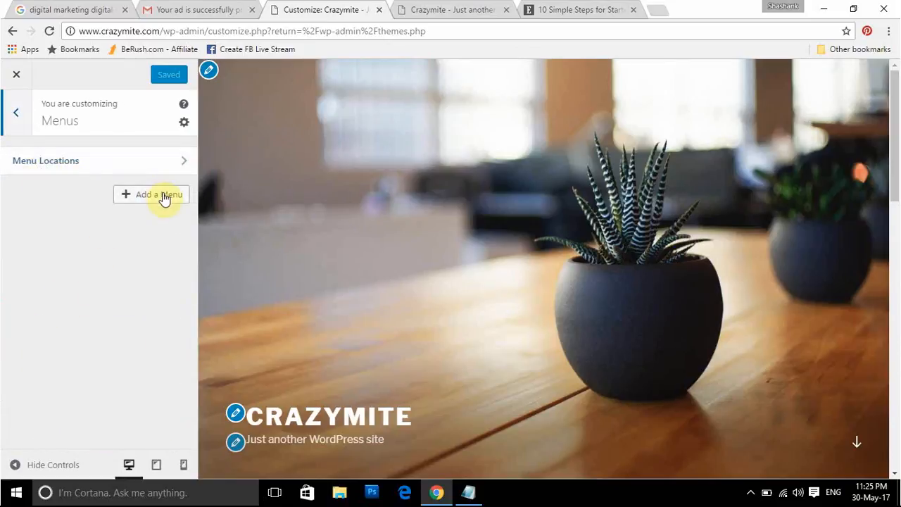
click(170, 162)
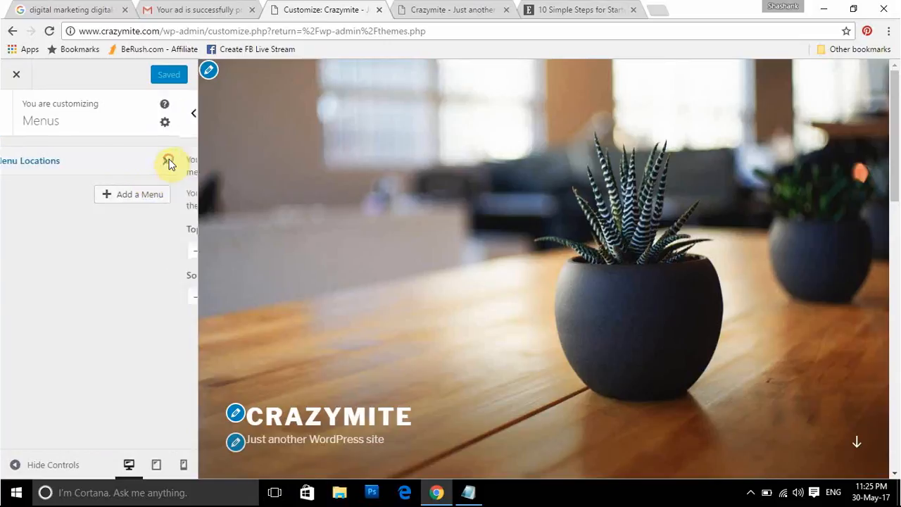
click(45, 250)
click(45, 293)
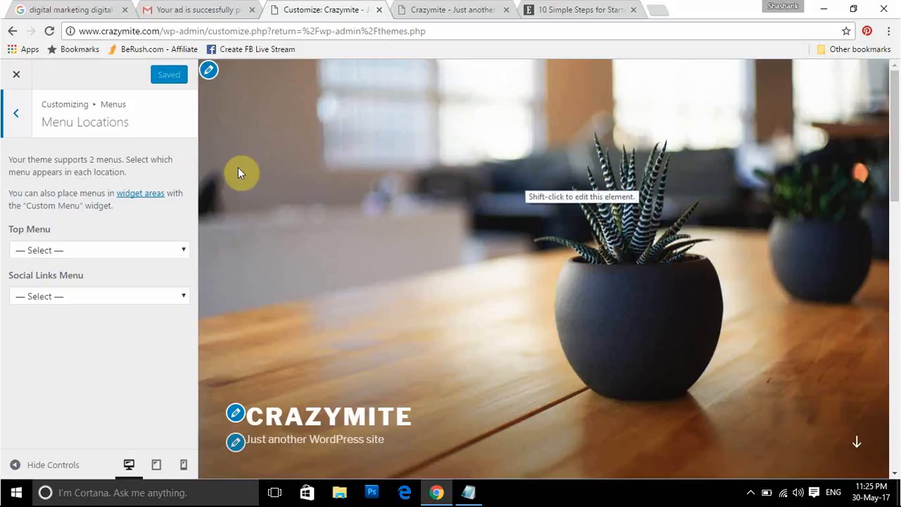
click(19, 115)
click(14, 119)
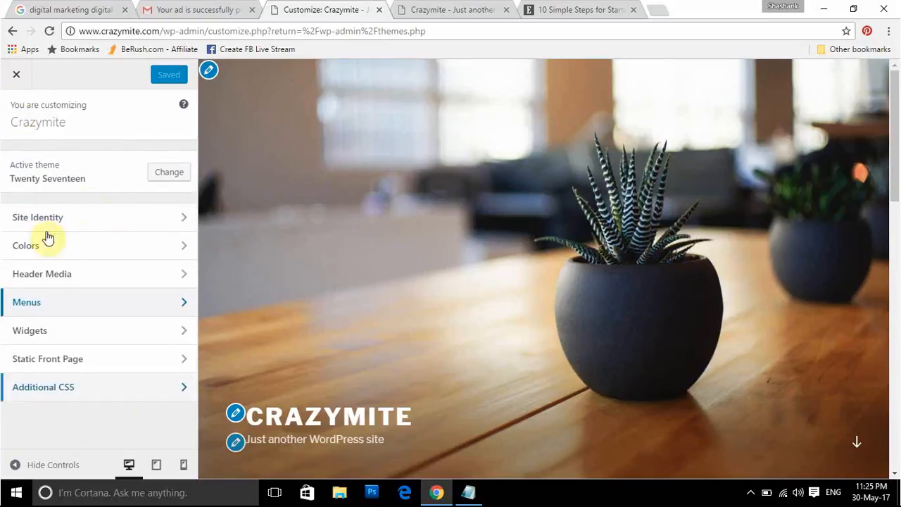
Examine the posts and sidebar in the customizer's site preview, and close the customizer.
click(16, 83)
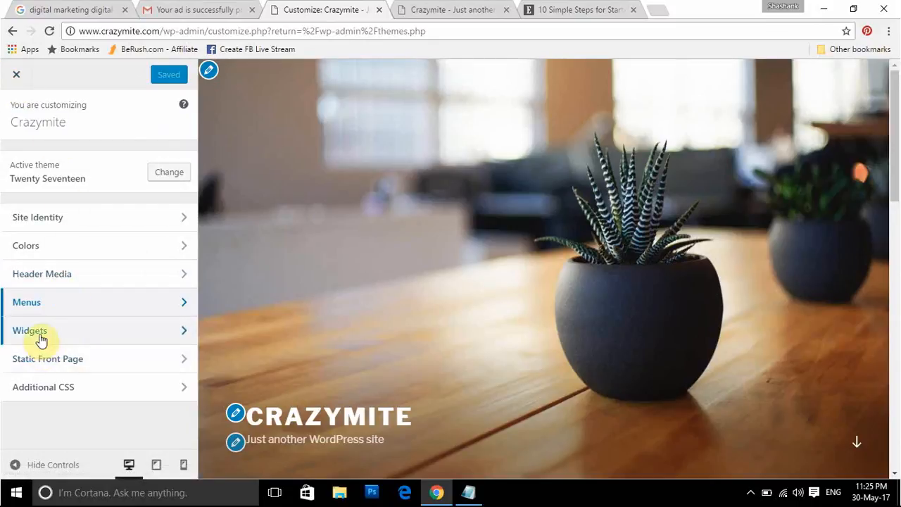
drag(895, 190, 898, 351)
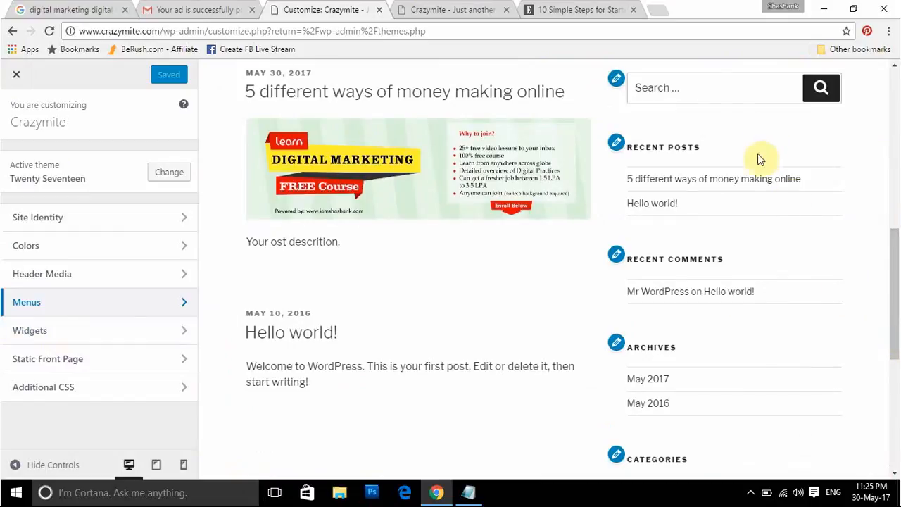
drag(898, 285, 897, 451)
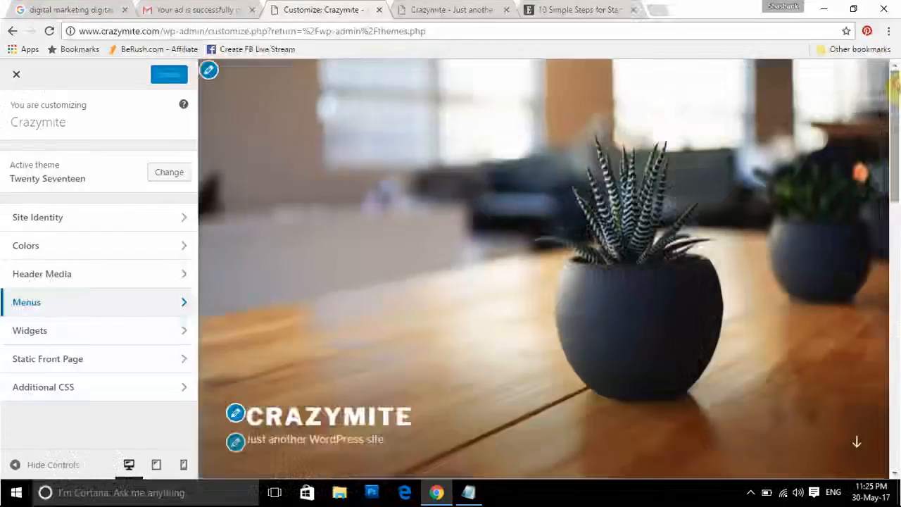
click(17, 75)
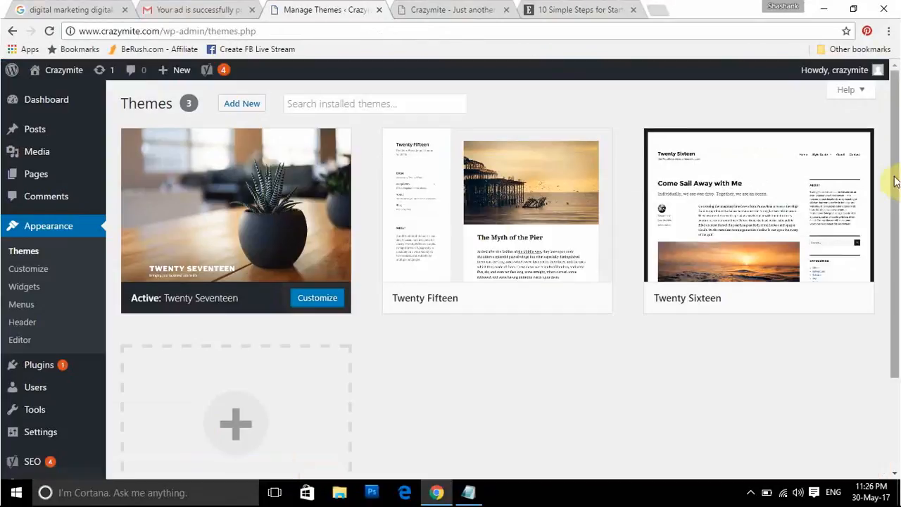
Open the Widgets page in a new browser tab placed beside the themes tab, and review its available and sidebar widgets.
right_click(25, 291)
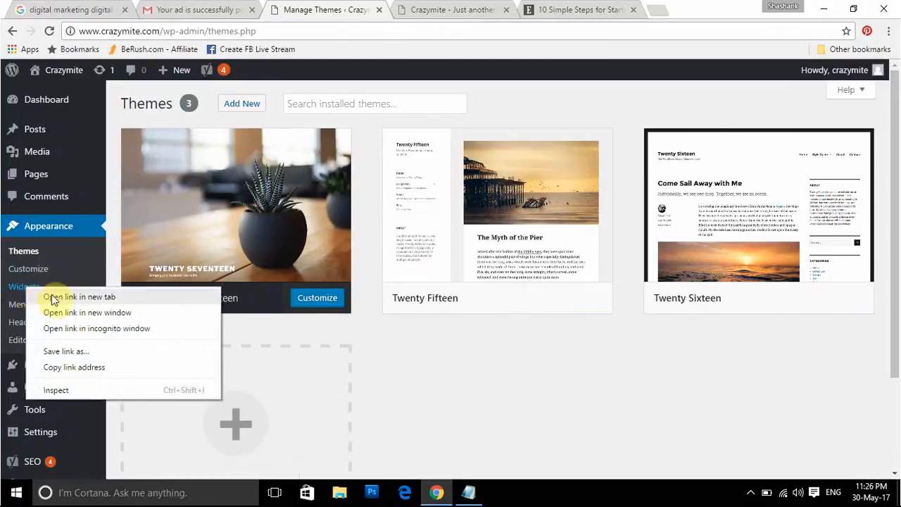
click(52, 294)
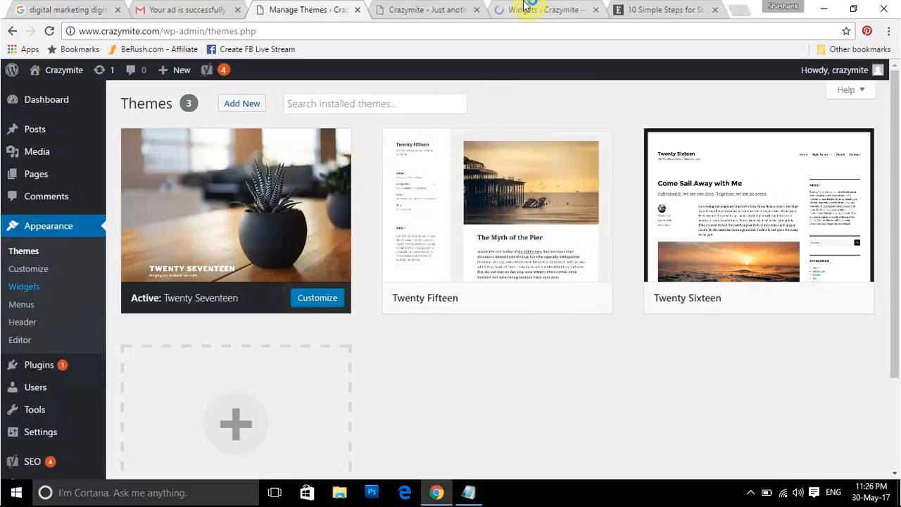
click(524, 7)
drag(525, 7, 396, 9)
drag(897, 154, 897, 135)
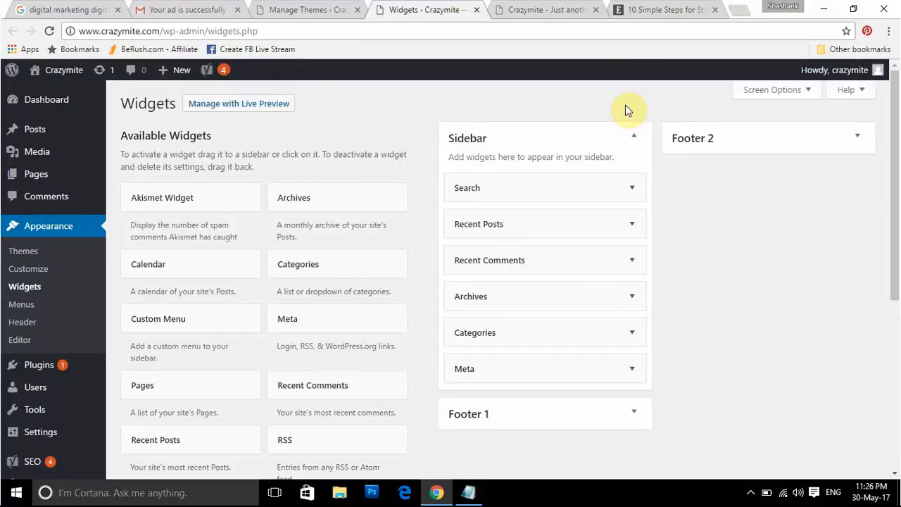
mouse_move(899, 137)
mouse_down()
mouse_move(899, 159)
mouse_move(899, 123)
mouse_up()
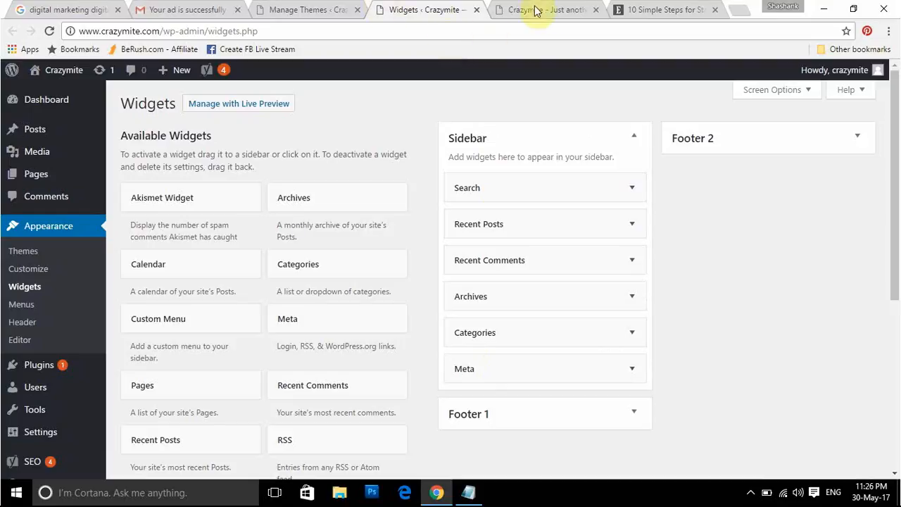
Switch to the live home page and examine the widgets shown in its sidebar.
click(556, 9)
drag(897, 169, 892, 304)
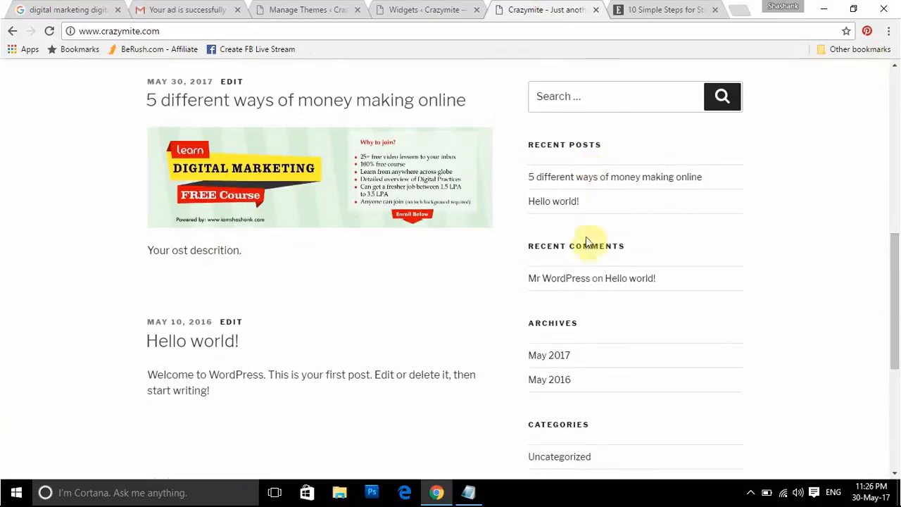
mouse_move(894, 297)
mouse_down()
mouse_move(899, 381)
mouse_move(898, 119)
mouse_move(899, 281)
mouse_up()
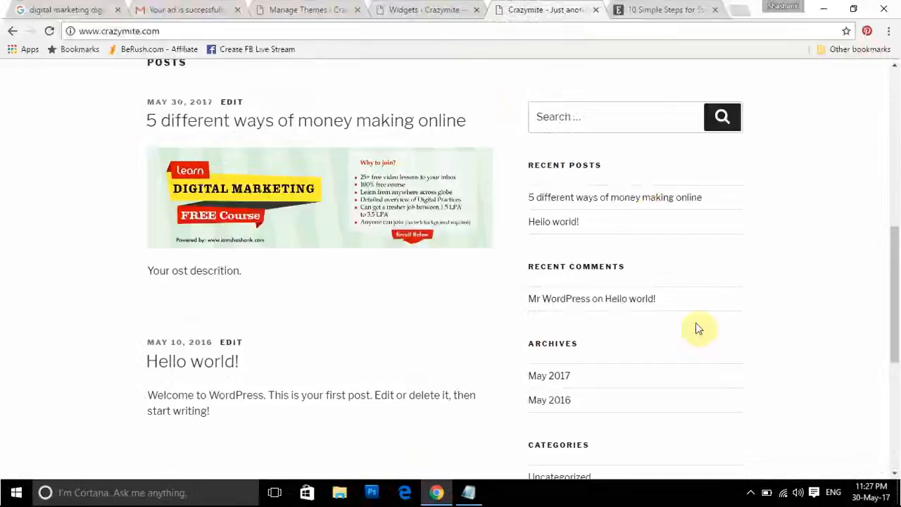
Examine the rest of the live home page's sidebar down to the footer, and return to the header image.
drag(893, 258, 894, 470)
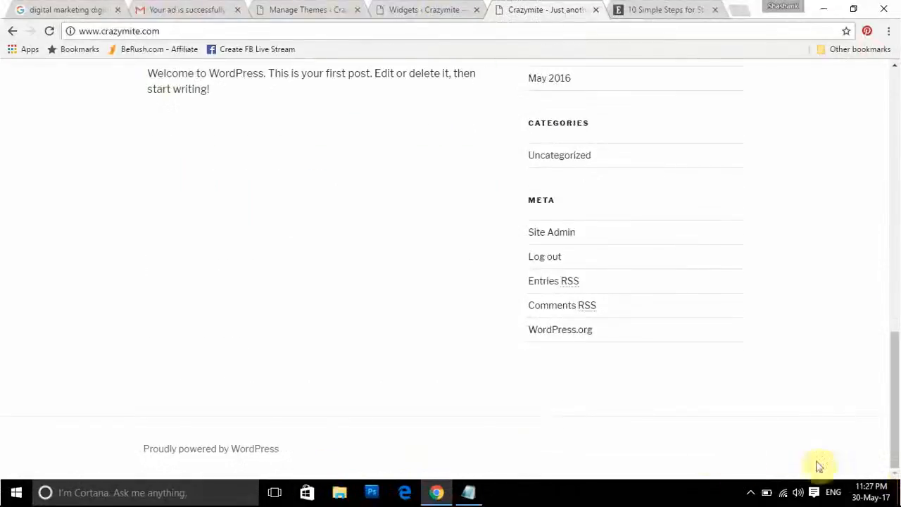
drag(899, 427, 894, 92)
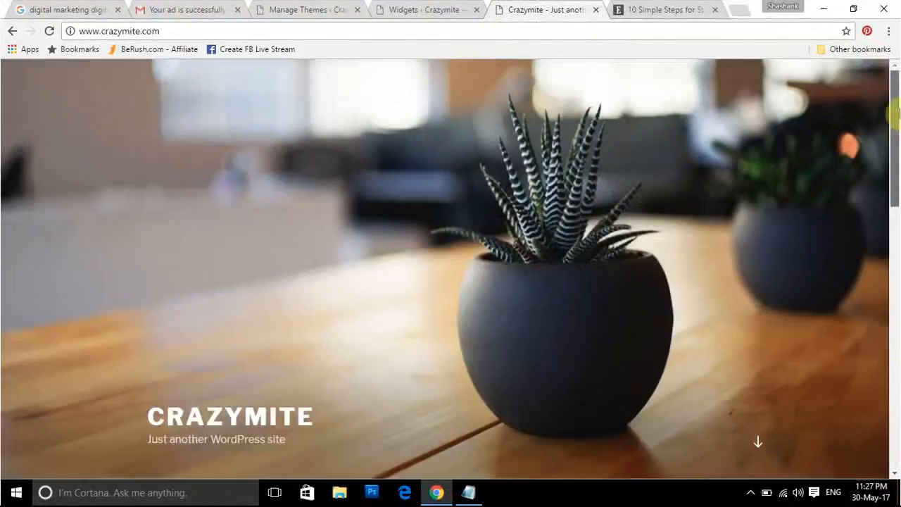
On the Widgets page, add a Text widget to the Footer 1 area and title it "Site links".
click(434, 9)
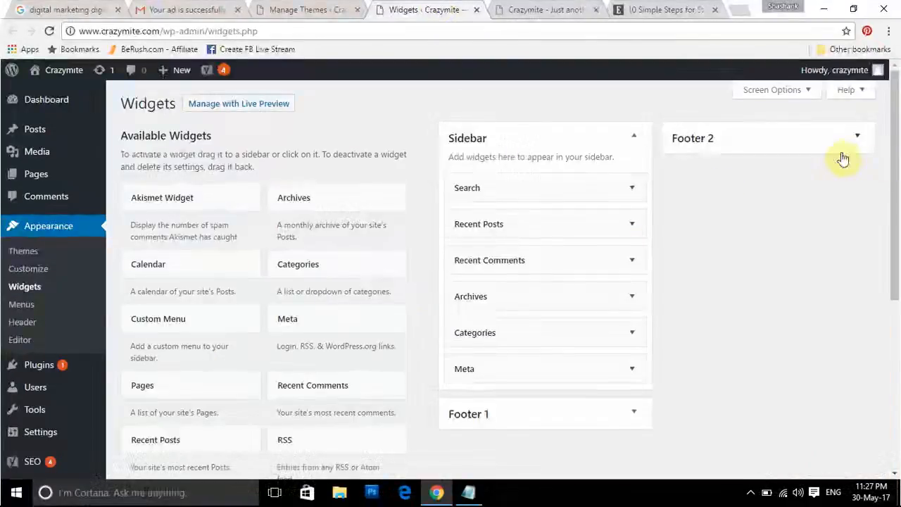
click(513, 418)
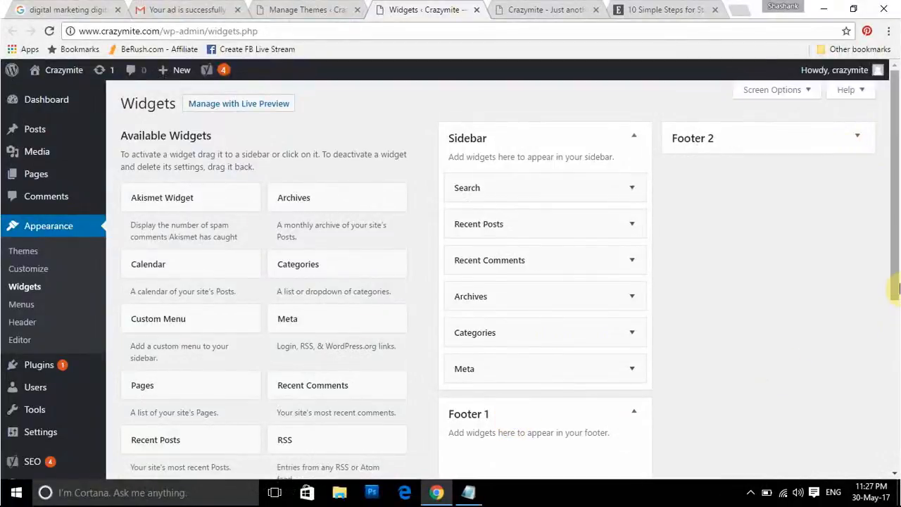
drag(895, 282, 895, 421)
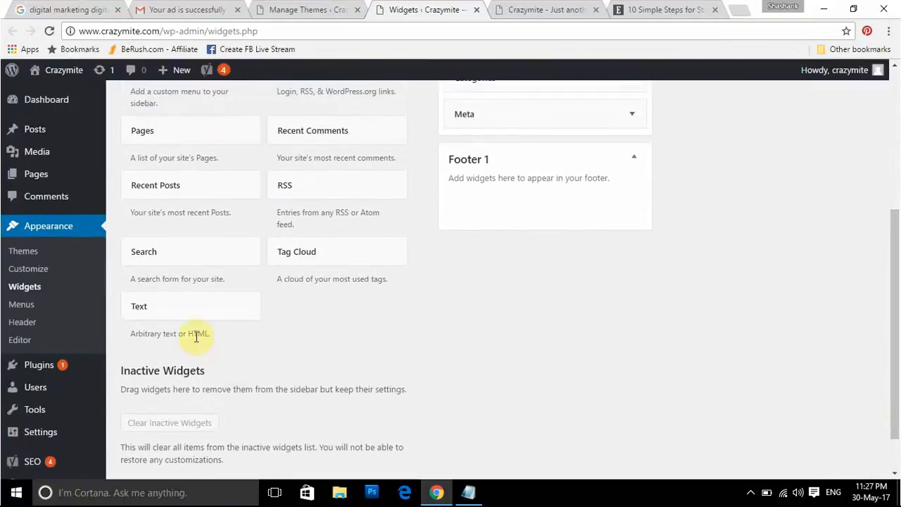
drag(154, 314, 495, 205)
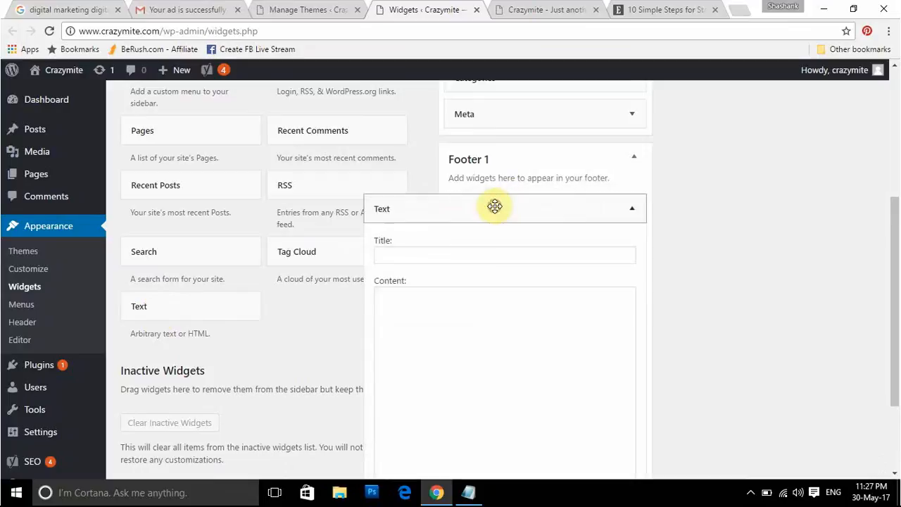
click(414, 253)
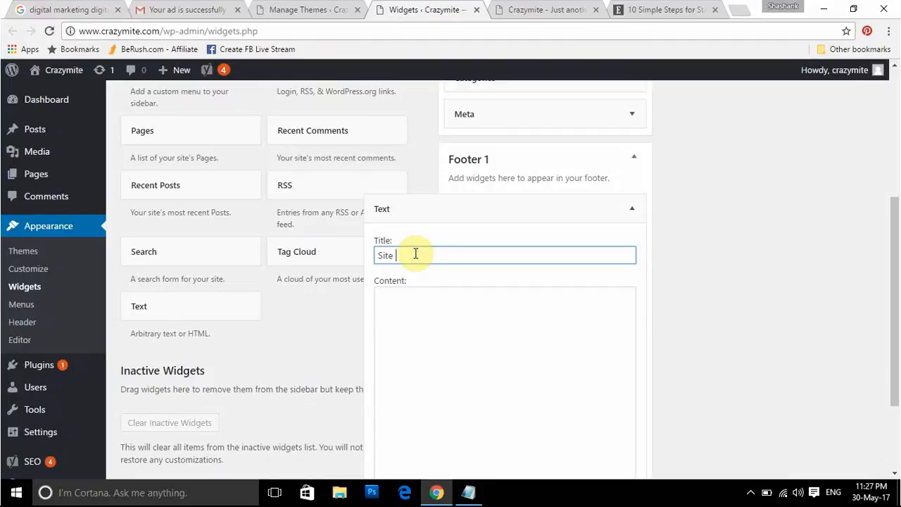
click(408, 308)
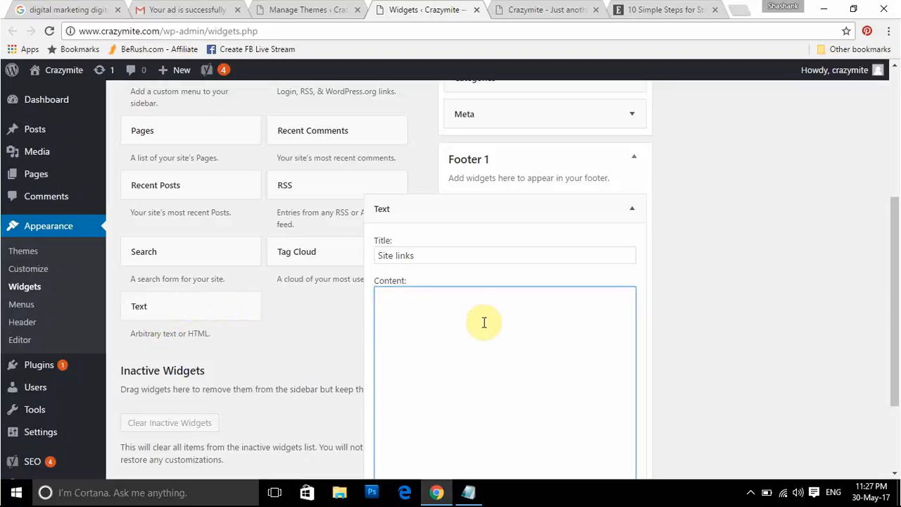
Review the available widgets and delete the "Site links" Text widget from Footer 1.
drag(893, 290, 895, 200)
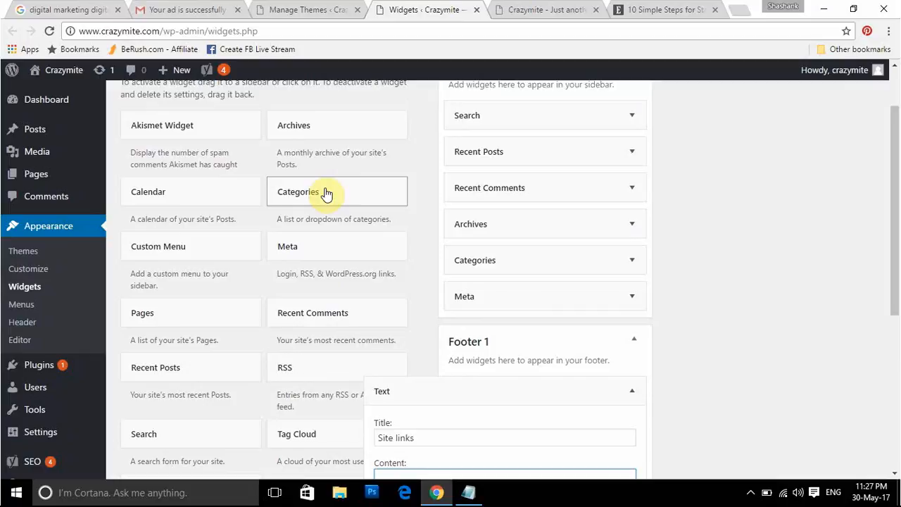
mouse_move(896, 190)
mouse_down()
mouse_move(898, 352)
mouse_move(893, 195)
mouse_up()
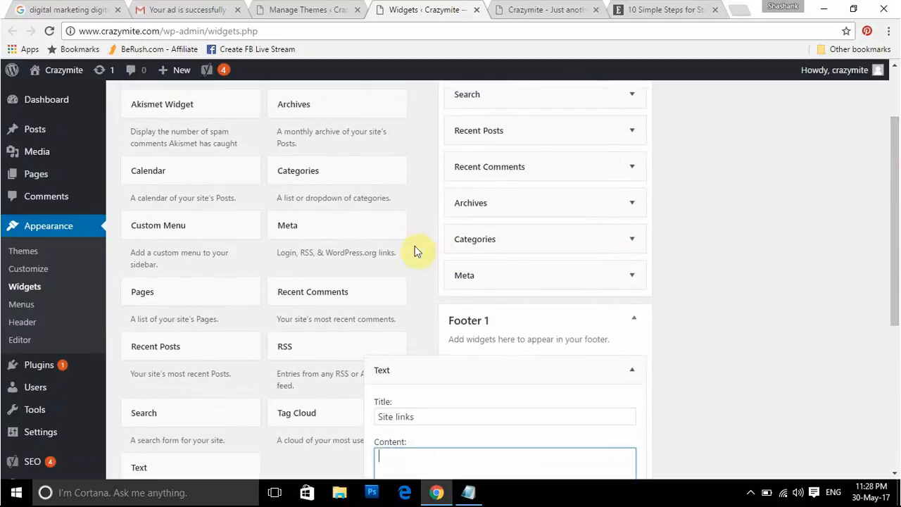
mouse_move(307, 186)
mouse_down()
mouse_move(418, 357)
mouse_move(443, 431)
mouse_move(307, 182)
mouse_up()
drag(897, 264, 898, 417)
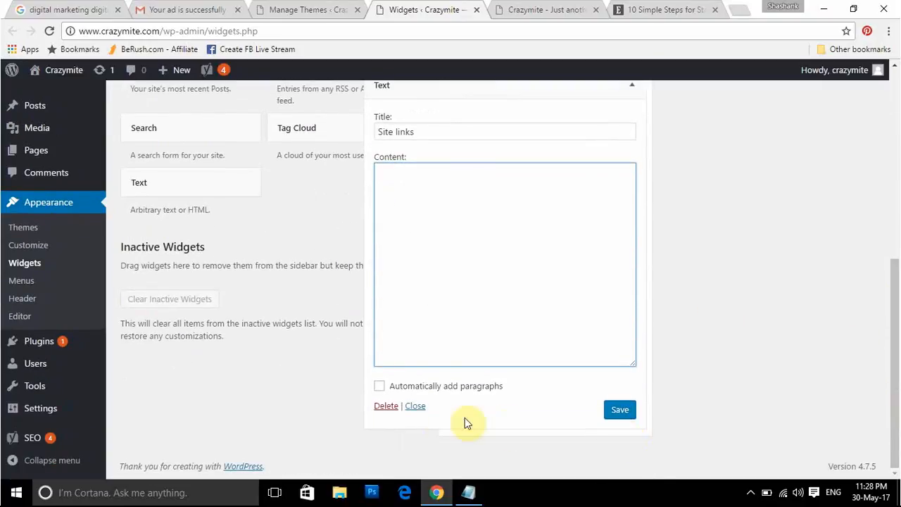
click(387, 407)
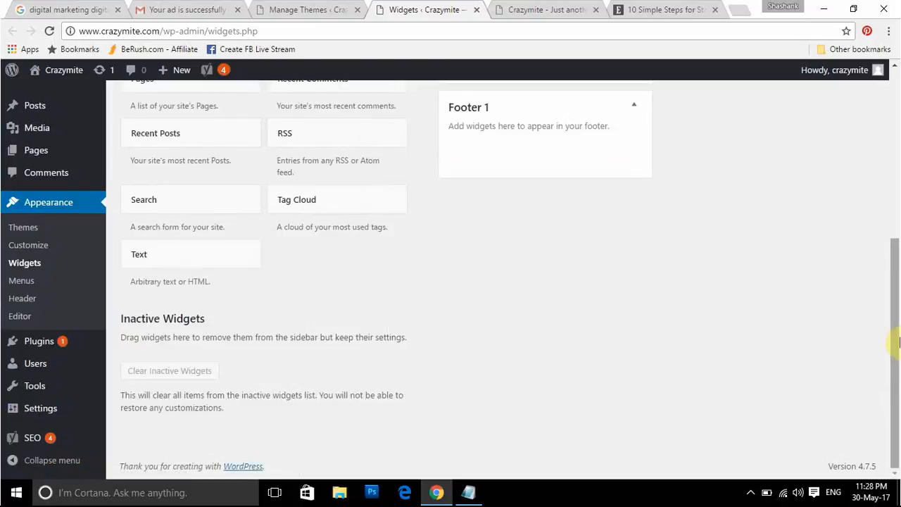
Open the Menus page and create a new menu named "Primary".
drag(899, 341, 899, 325)
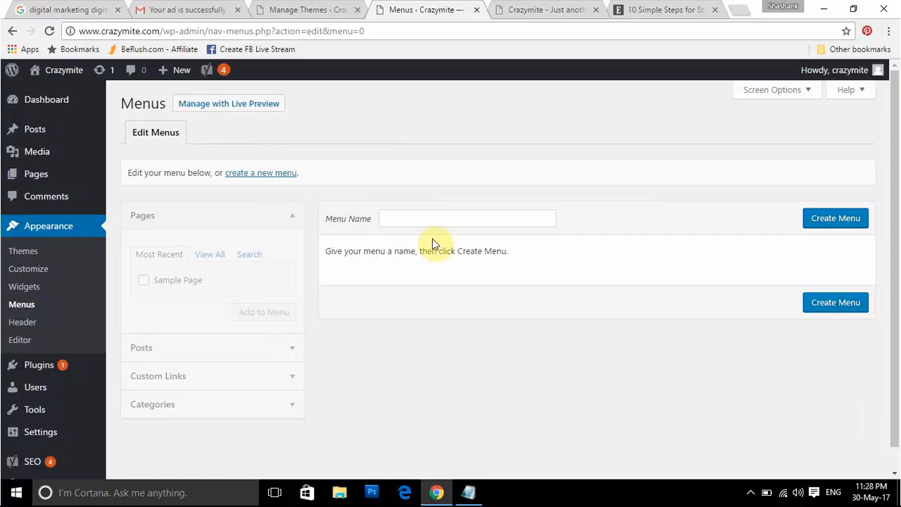
click(407, 214)
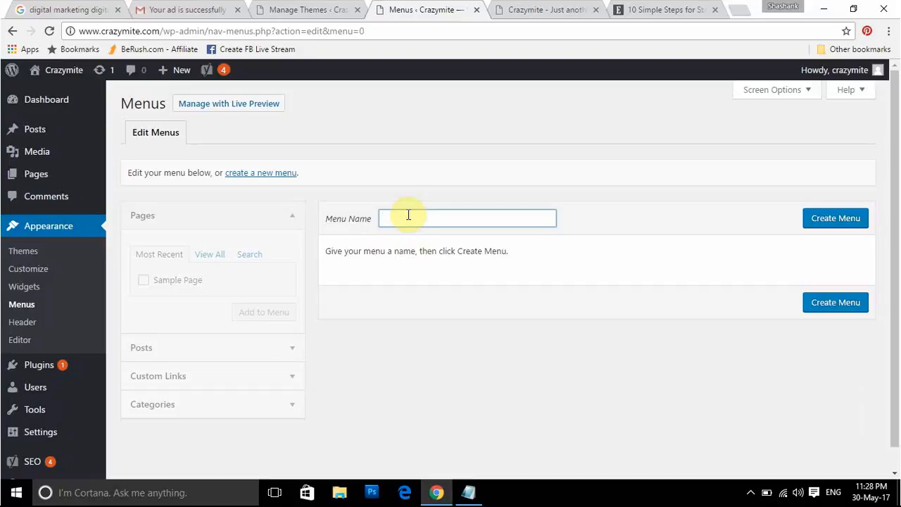
text(Primary)
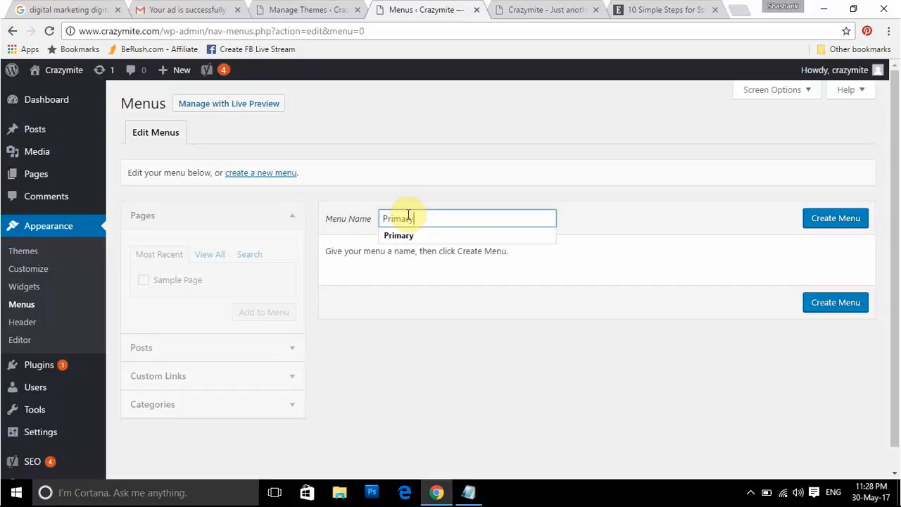
click(833, 220)
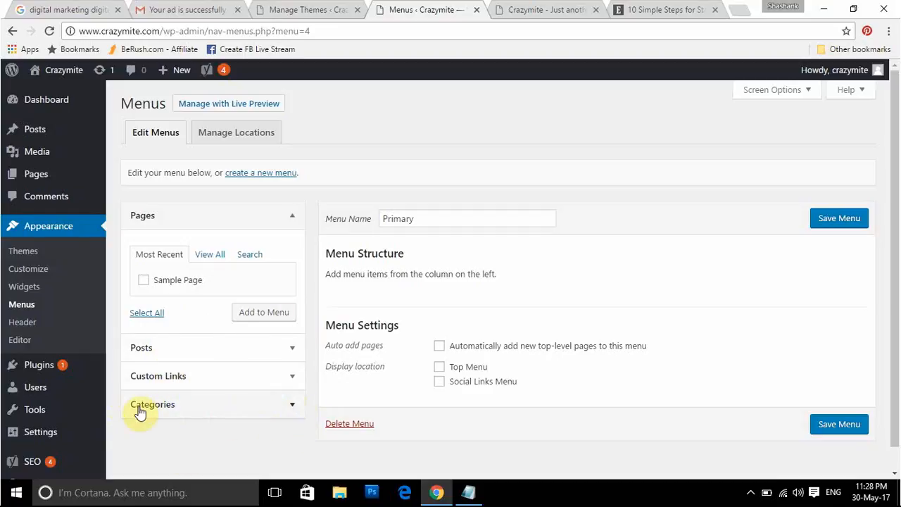
Review the Menus page's screen options for boxes and advanced menu properties, and collapse them.
click(809, 91)
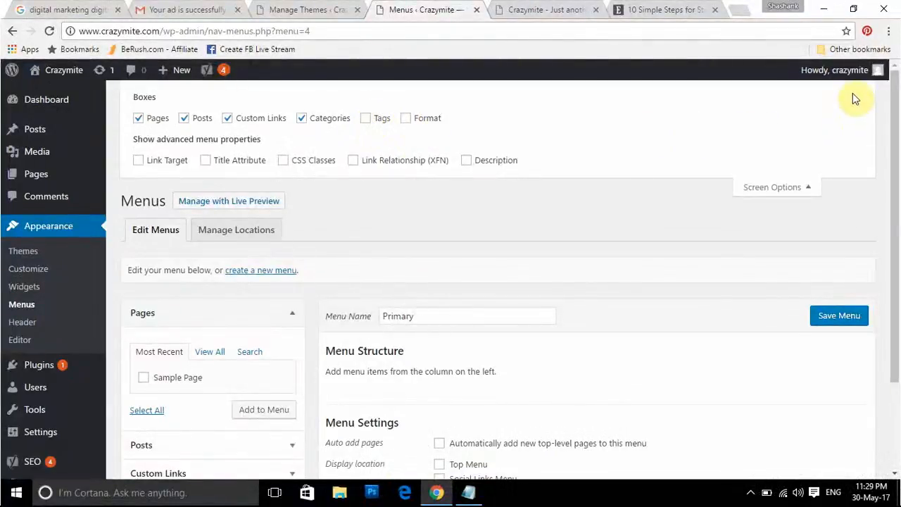
click(802, 187)
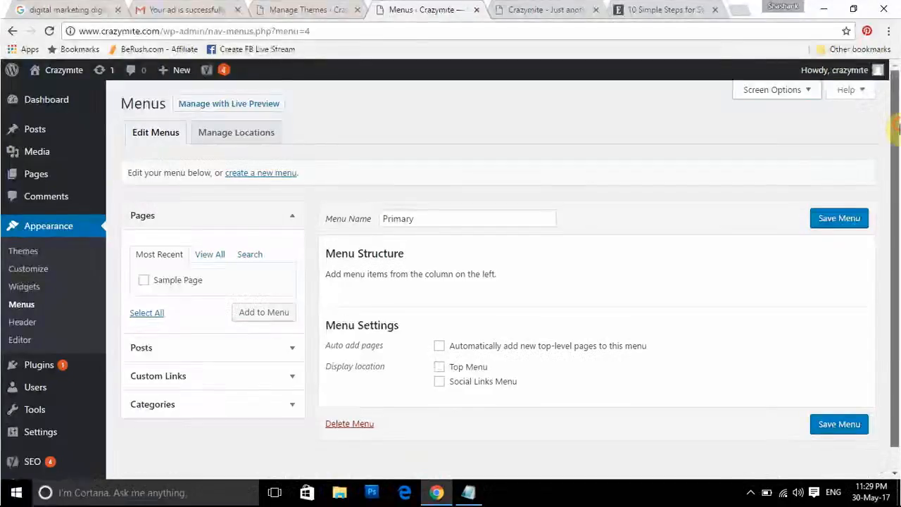
Add Sample Page and the post "5 different ways of money making online" to the Primary menu.
drag(898, 129, 898, 159)
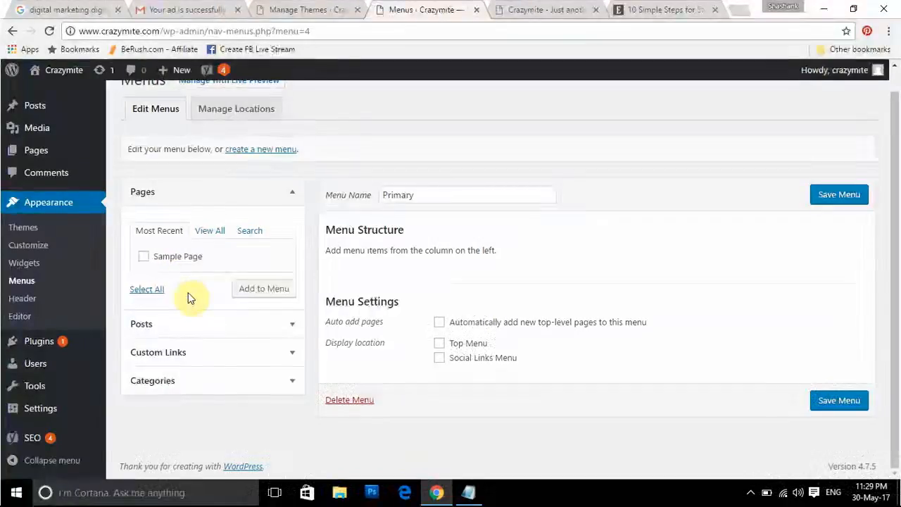
click(143, 258)
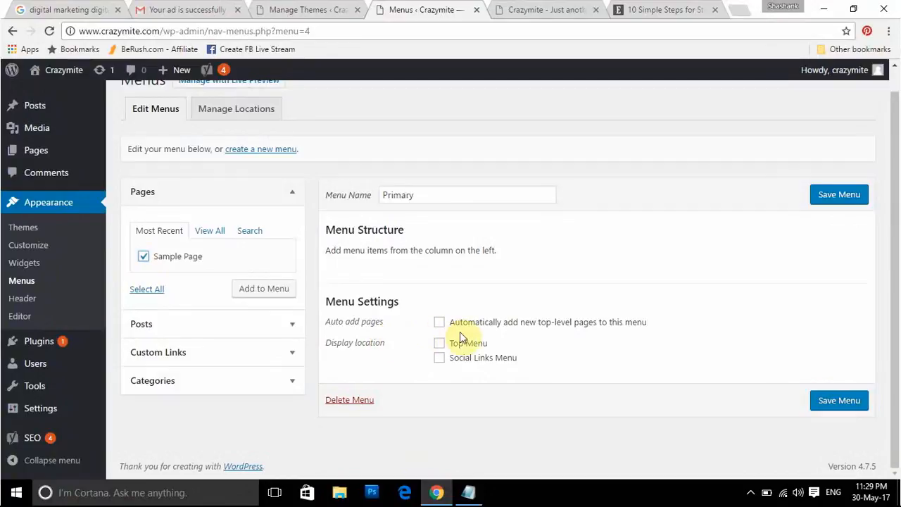
click(248, 289)
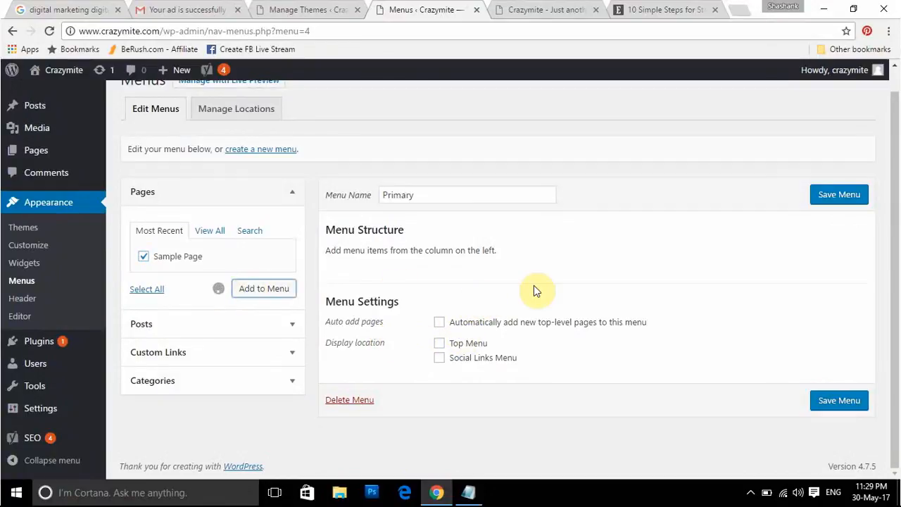
click(174, 325)
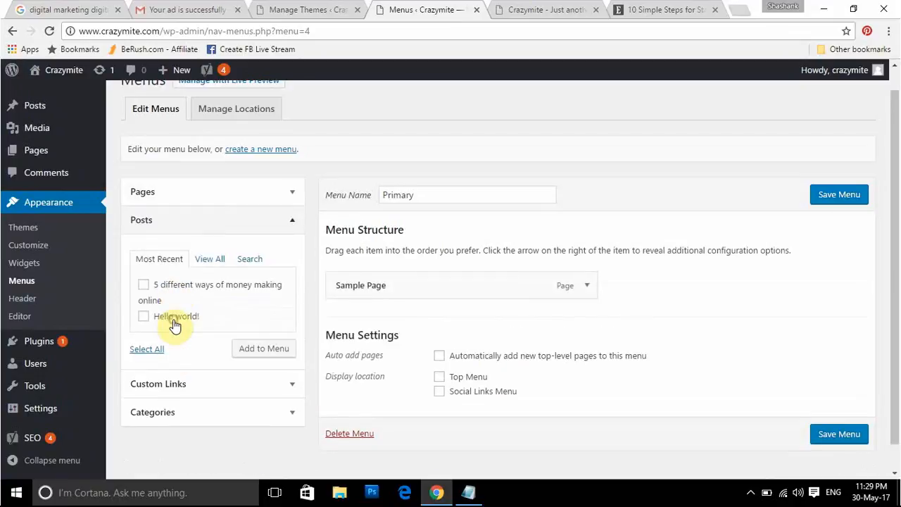
click(143, 286)
click(268, 350)
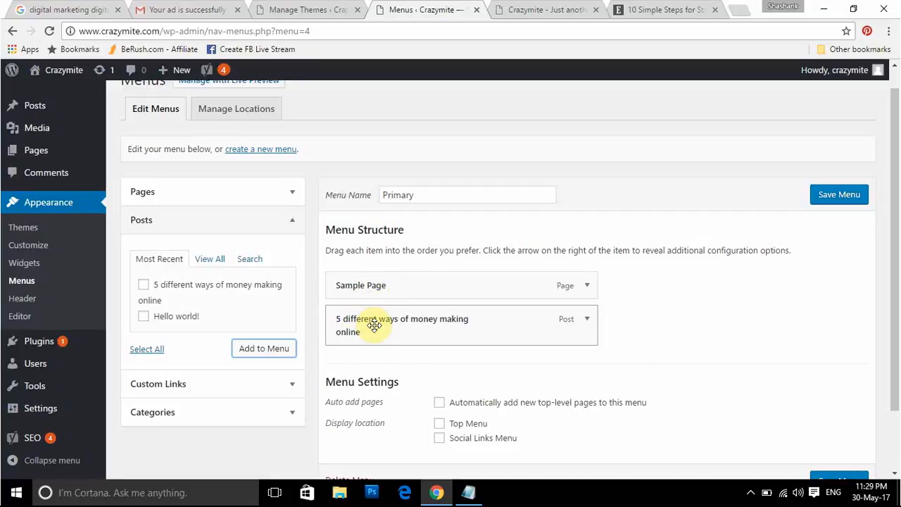
Try placing the money making post above Sample Page in the menu structure, and move it back below.
drag(372, 316, 374, 277)
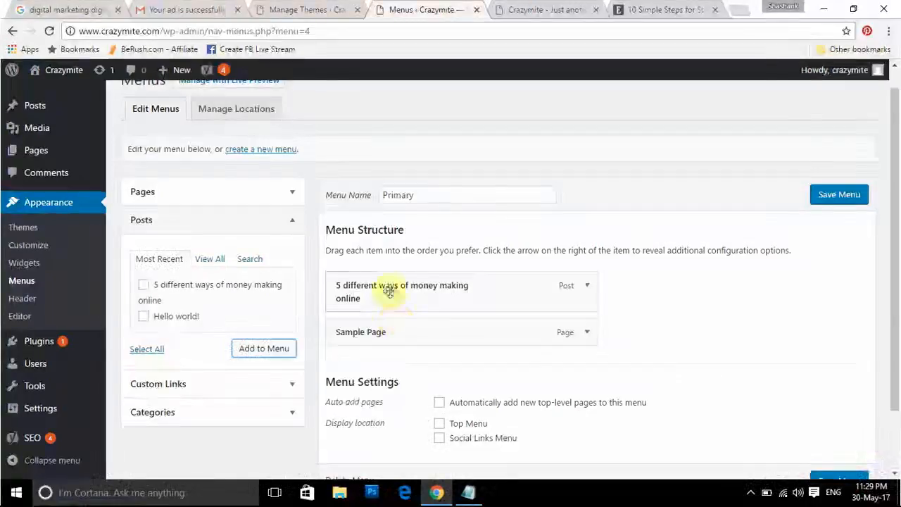
drag(385, 289, 392, 329)
Nest the money making post as a sub item under Sample Page and save the Primary menu.
scroll(391, 329, down, 1)
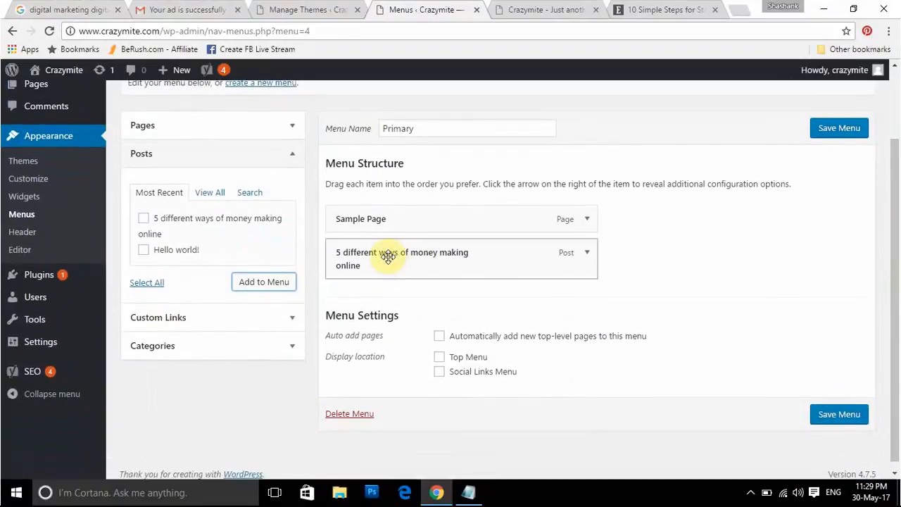
drag(388, 257, 415, 291)
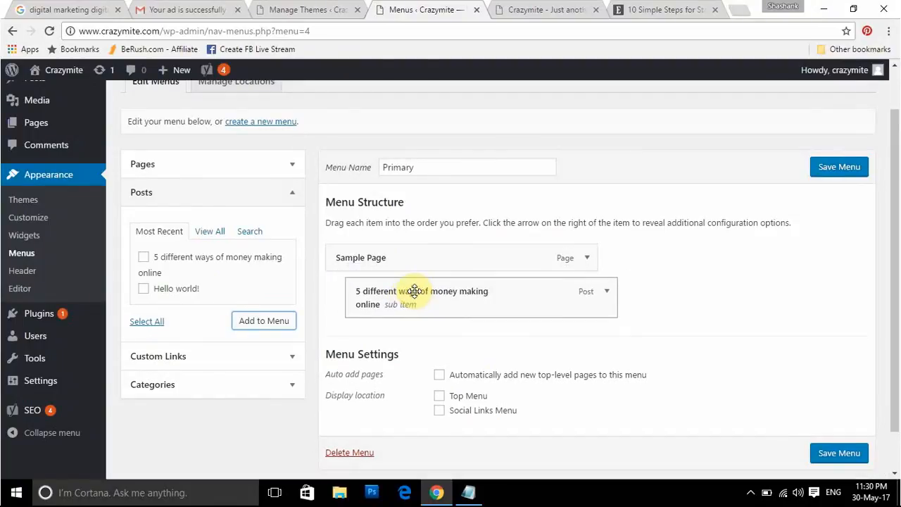
click(848, 166)
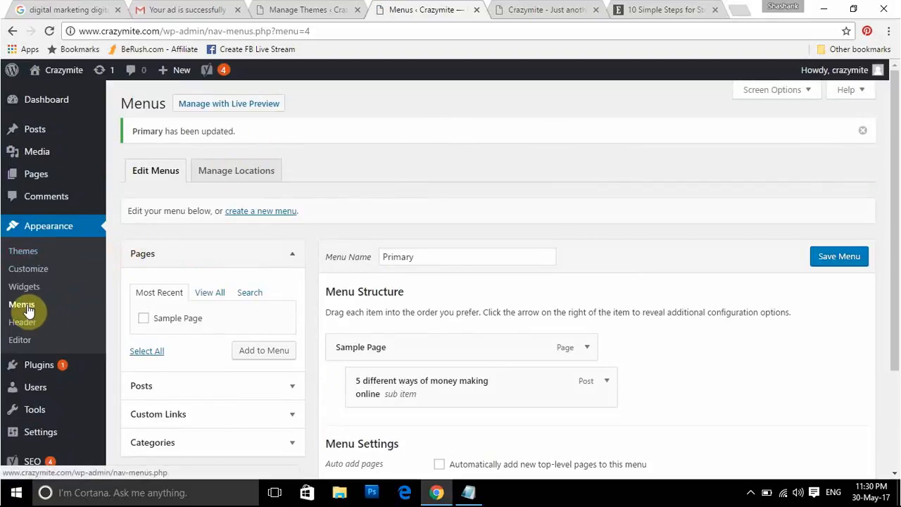
Open the theme customizer in a new browser tab and switch to it.
right_click(22, 271)
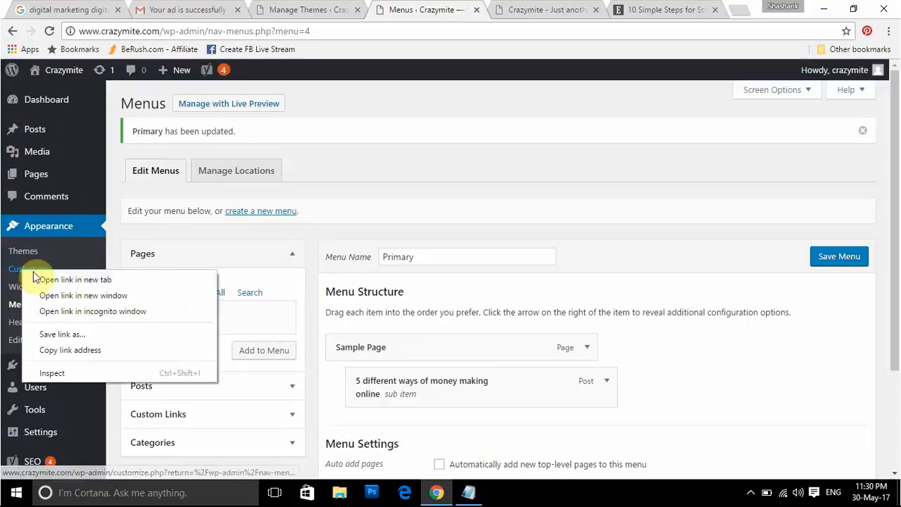
click(44, 280)
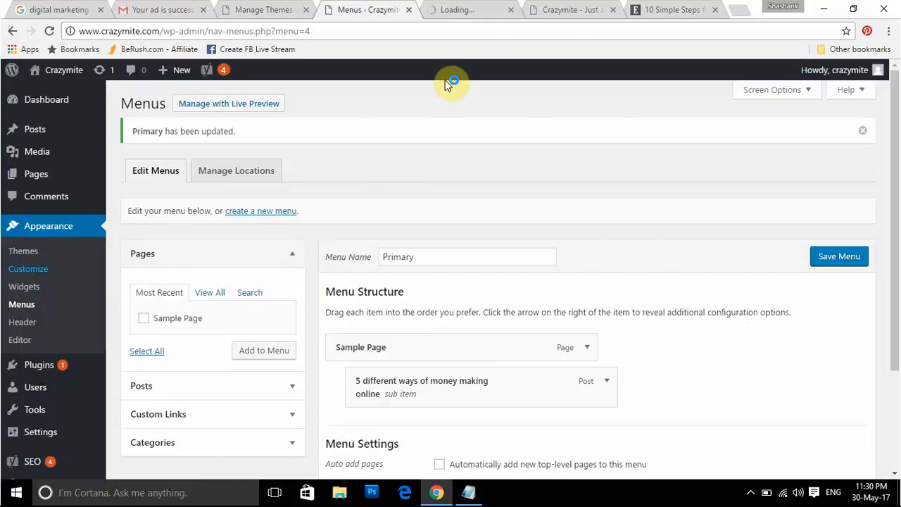
click(476, 8)
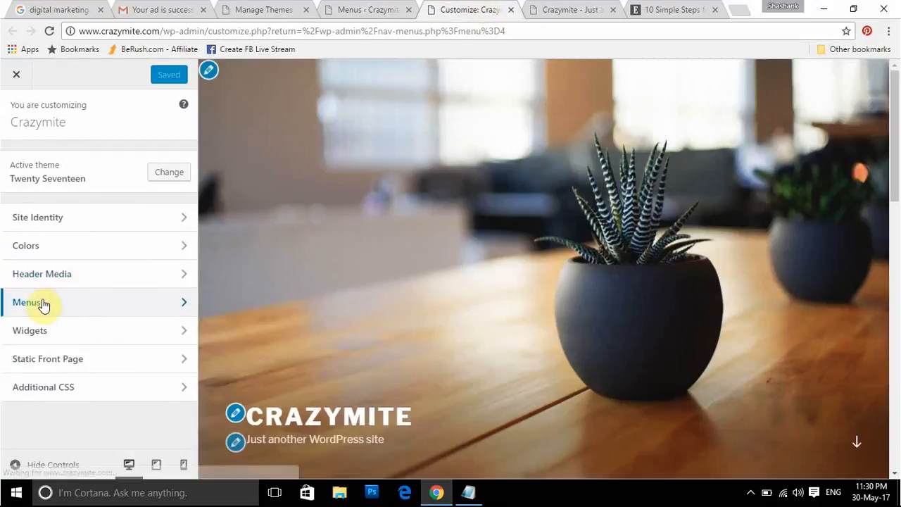
Assign the Primary menu to the Top Menu display location in the customizer, and save and publish the change.
click(42, 302)
click(135, 208)
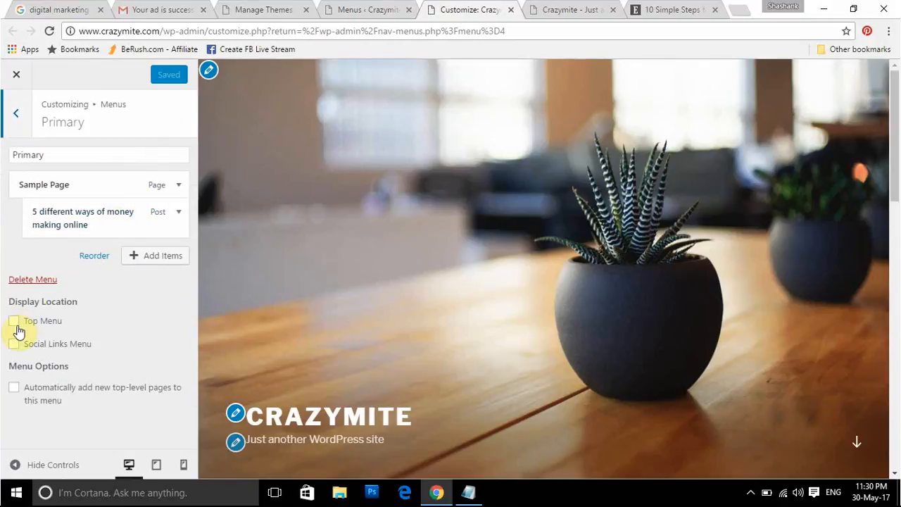
click(15, 324)
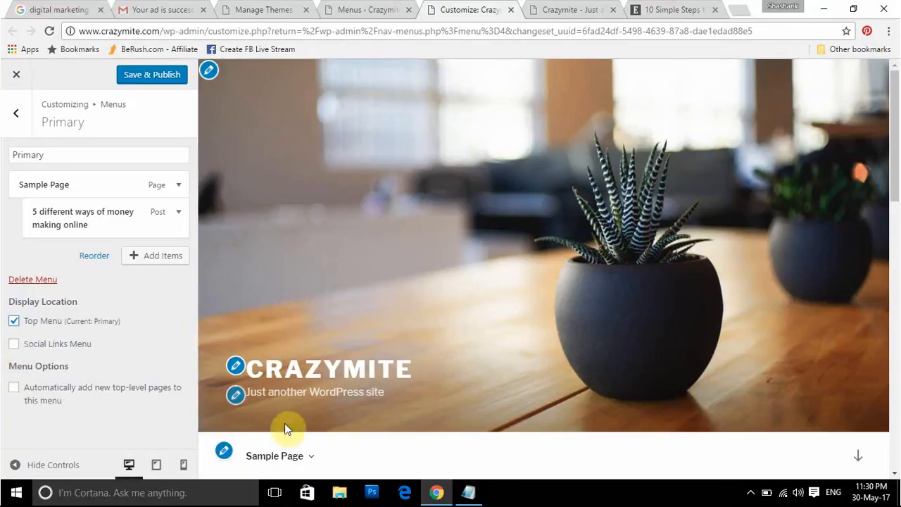
click(141, 76)
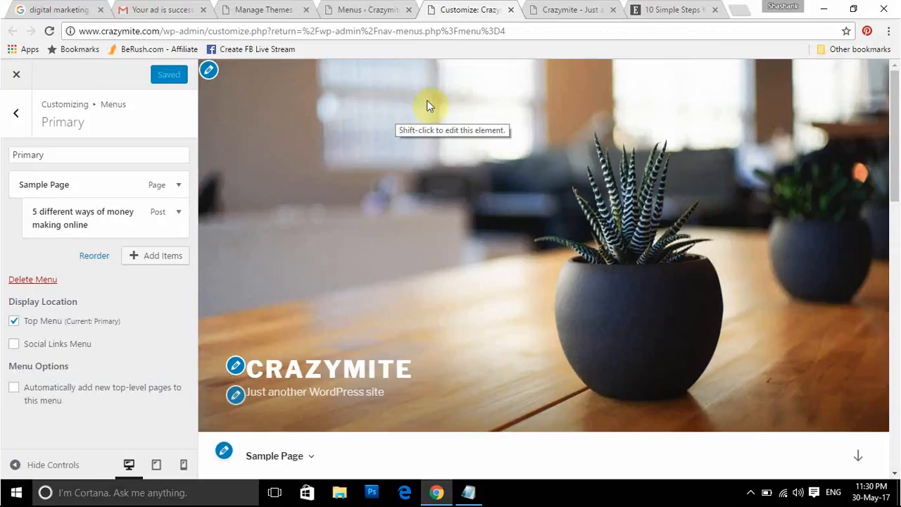
Switch to the live home page and reload it to check the navigation menu below the header image.
click(544, 7)
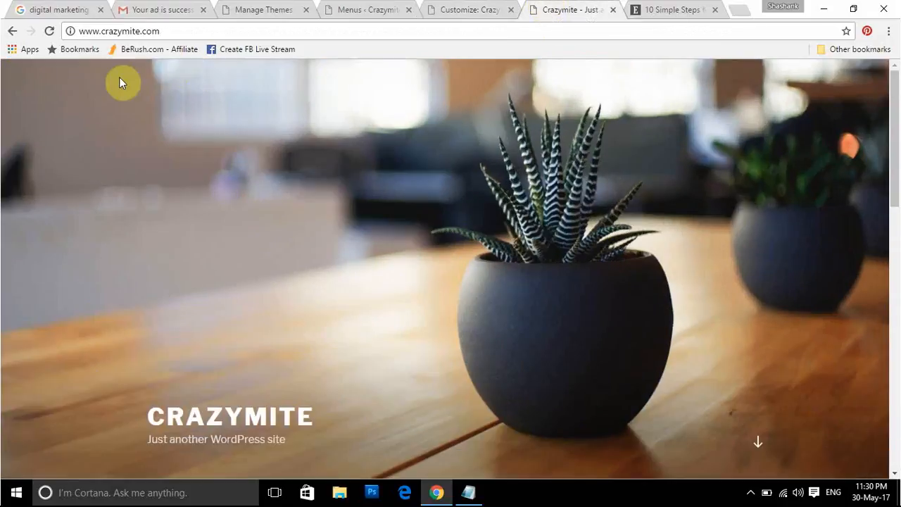
click(50, 31)
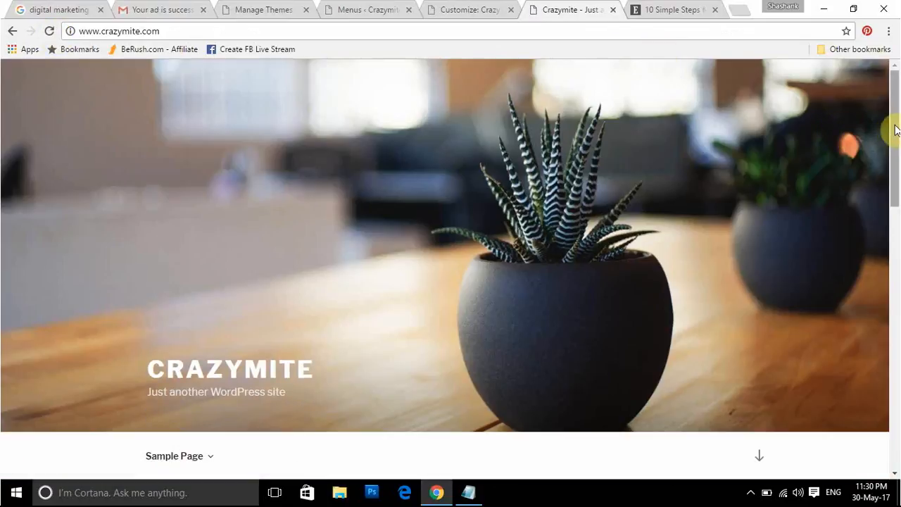
Check the submenu under Sample Page in the navigation menu of the live home page.
drag(895, 129, 896, 232)
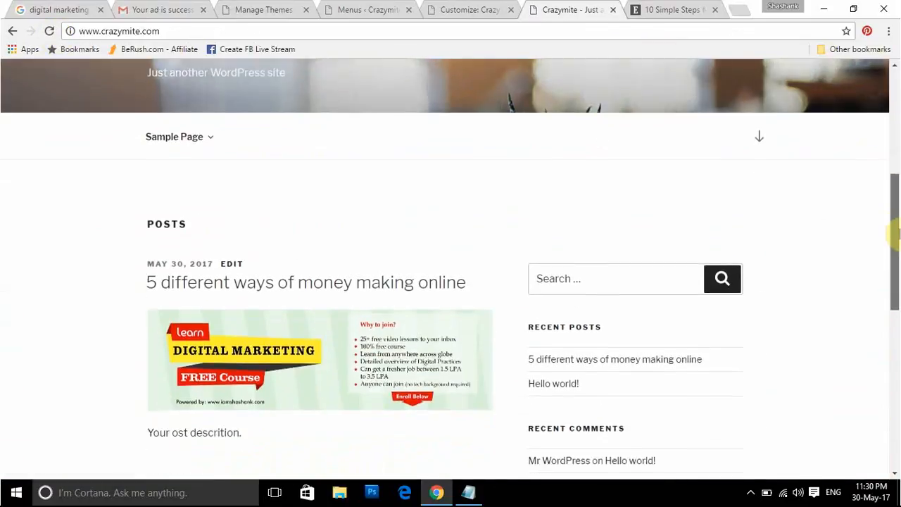
mouse_move(209, 141)
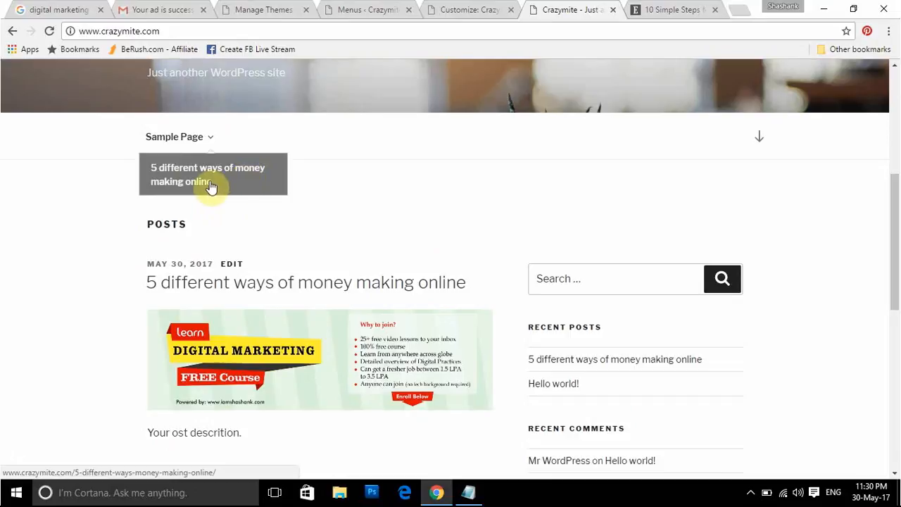
Move the money making post back to the top level of the Primary menu and save the menu.
click(363, 7)
drag(893, 201, 899, 281)
drag(470, 257, 439, 301)
click(832, 170)
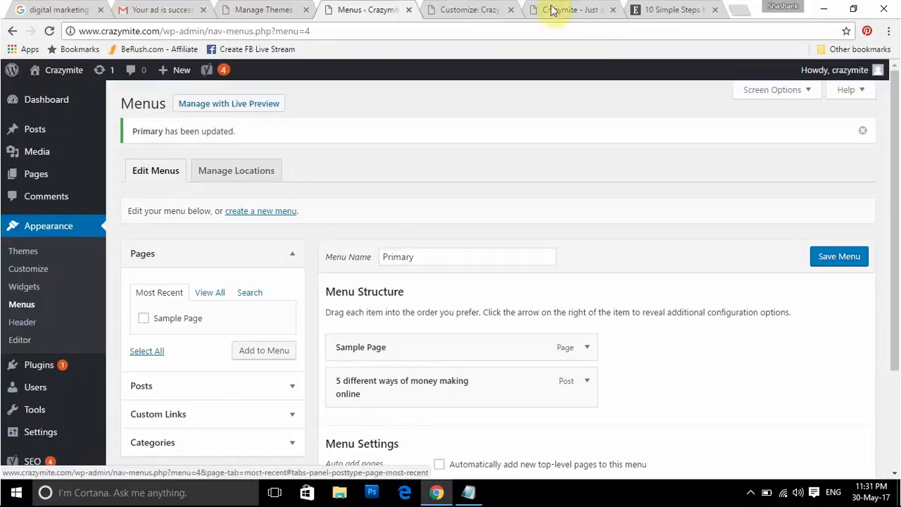
Compare the Primary menu's items and display location across the customizer, the live home page and the Menus page.
click(453, 8)
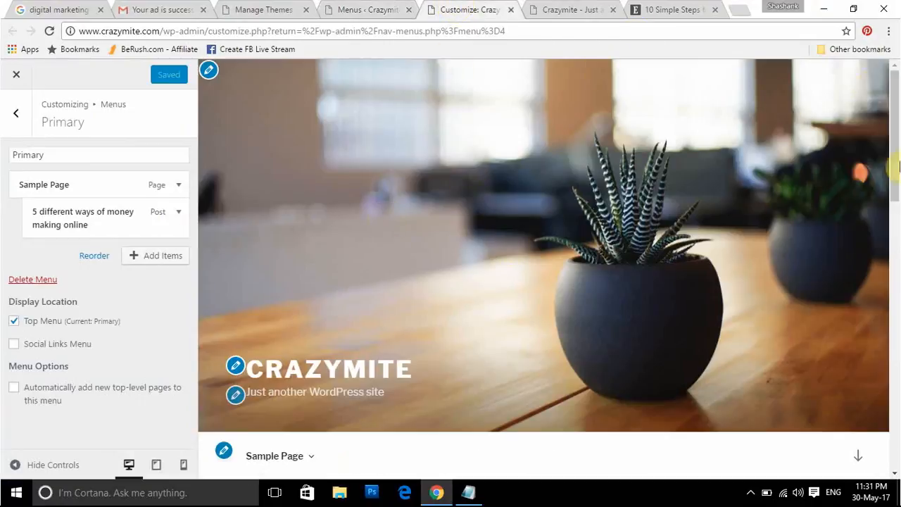
drag(897, 113, 898, 215)
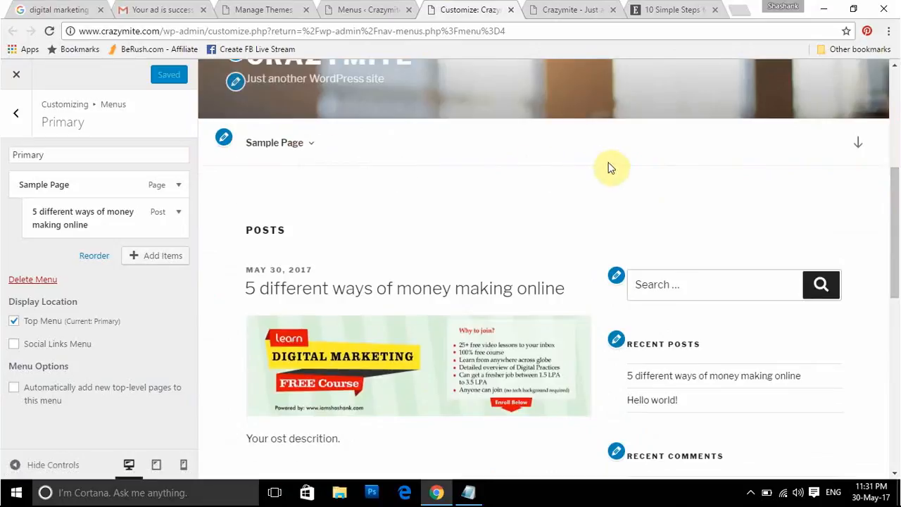
click(564, 9)
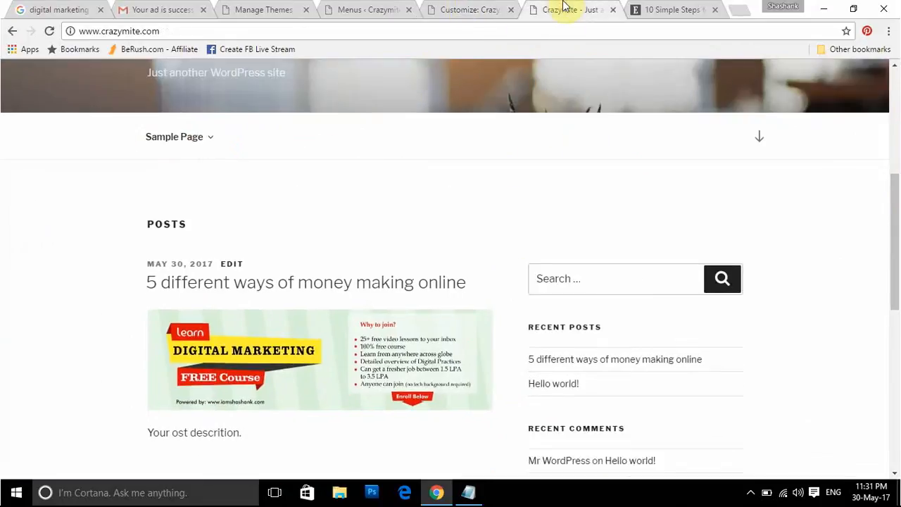
click(451, 9)
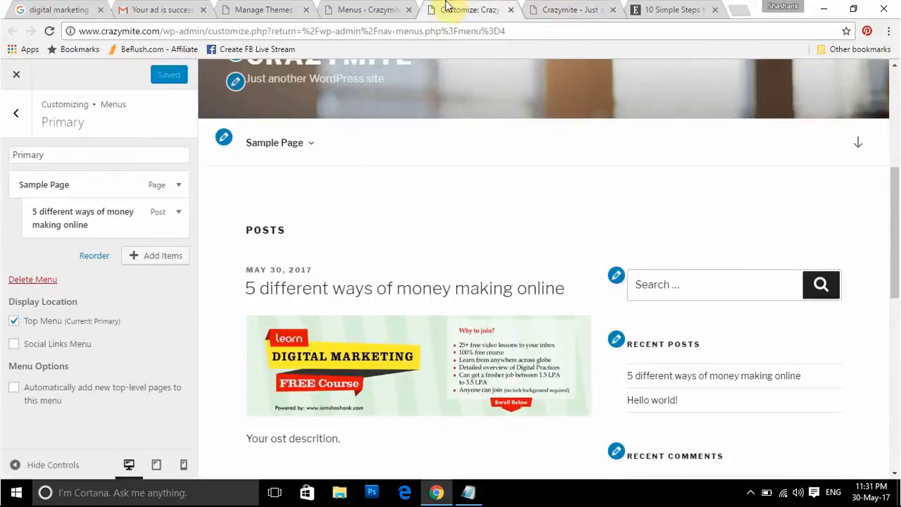
click(368, 9)
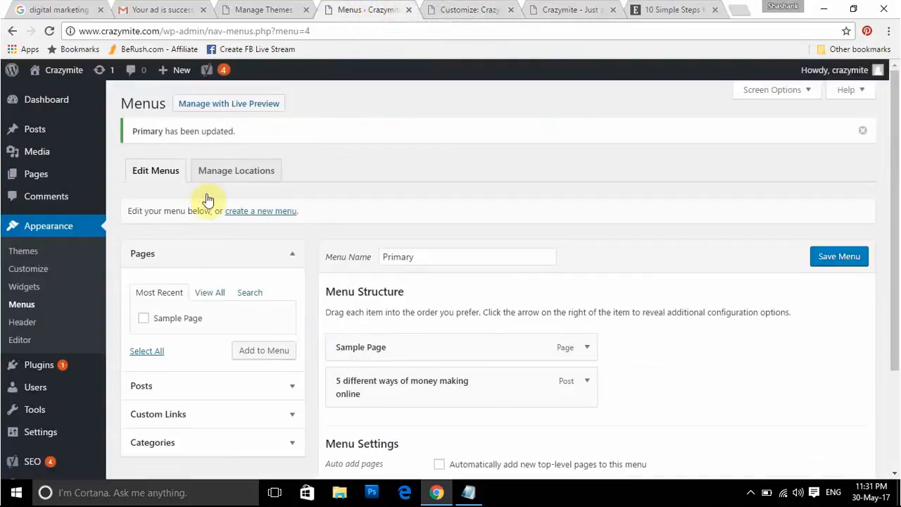
drag(894, 217, 898, 319)
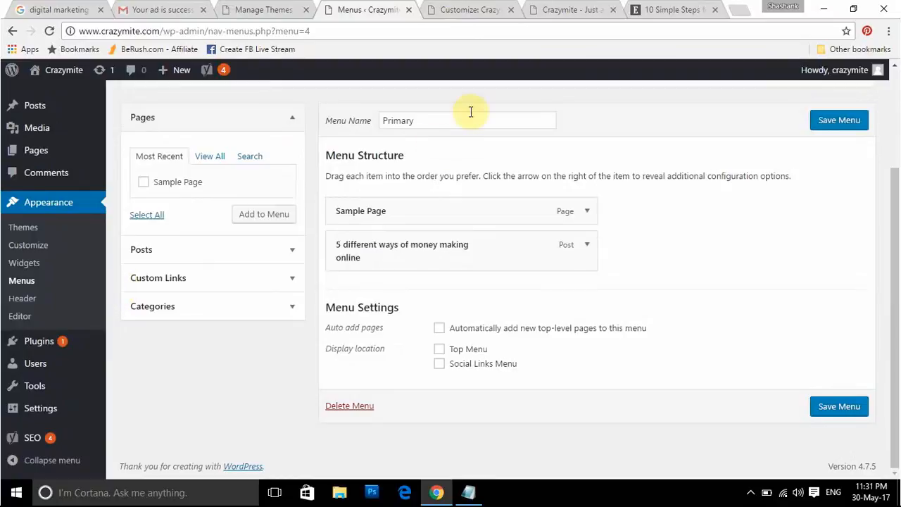
click(486, 9)
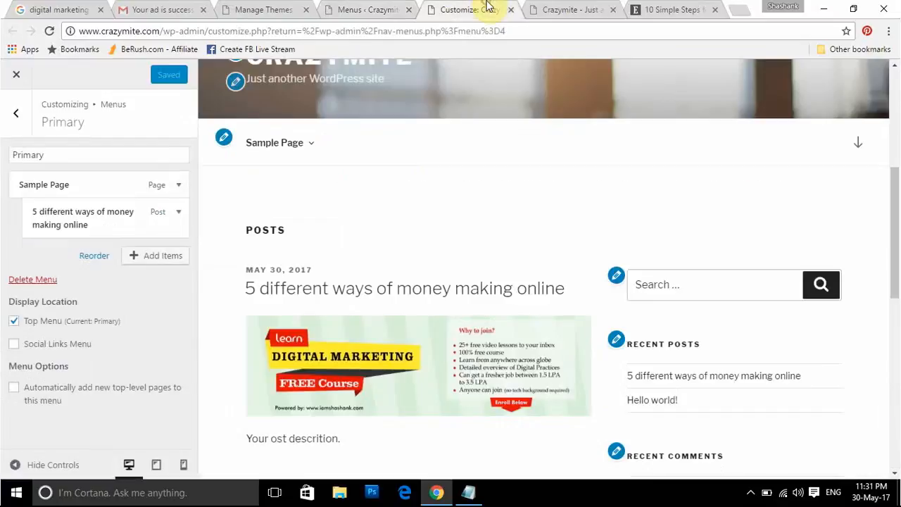
click(558, 7)
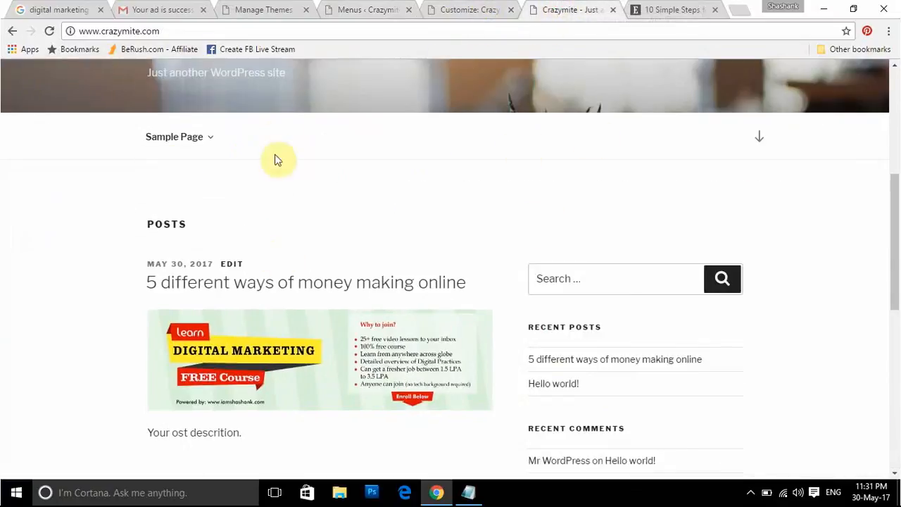
click(475, 10)
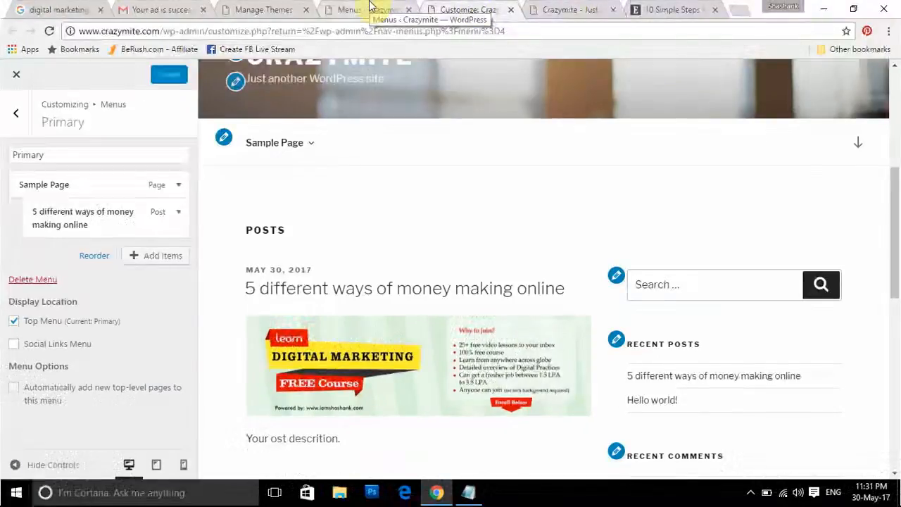
From the Menus page, open the theme Editor in a new browser tab and switch to it.
click(370, 7)
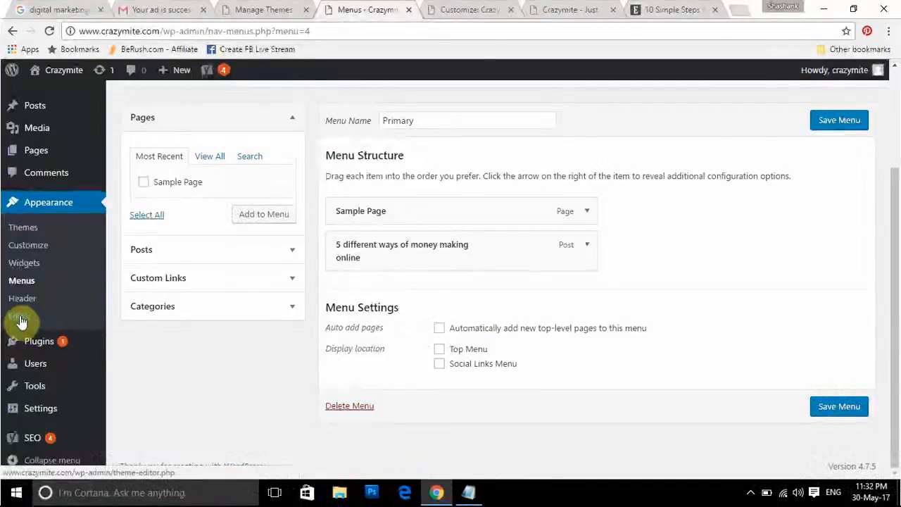
right_click(21, 321)
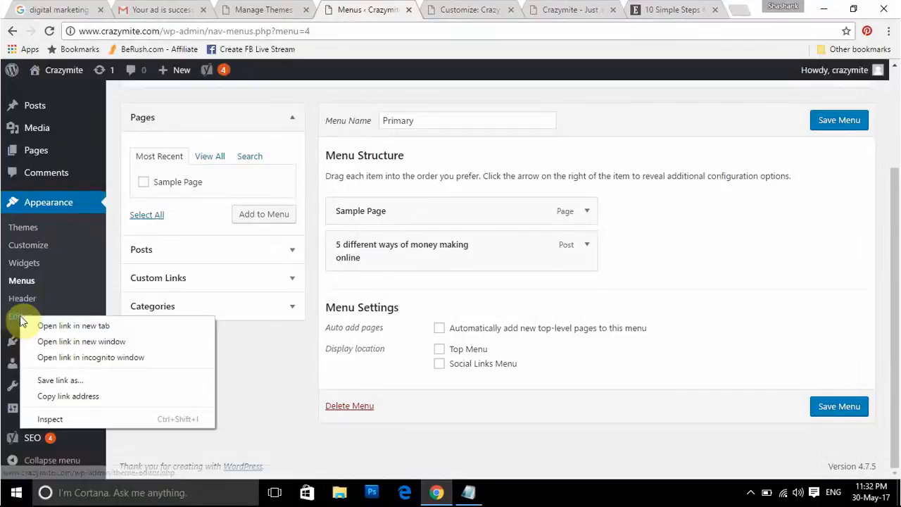
click(41, 326)
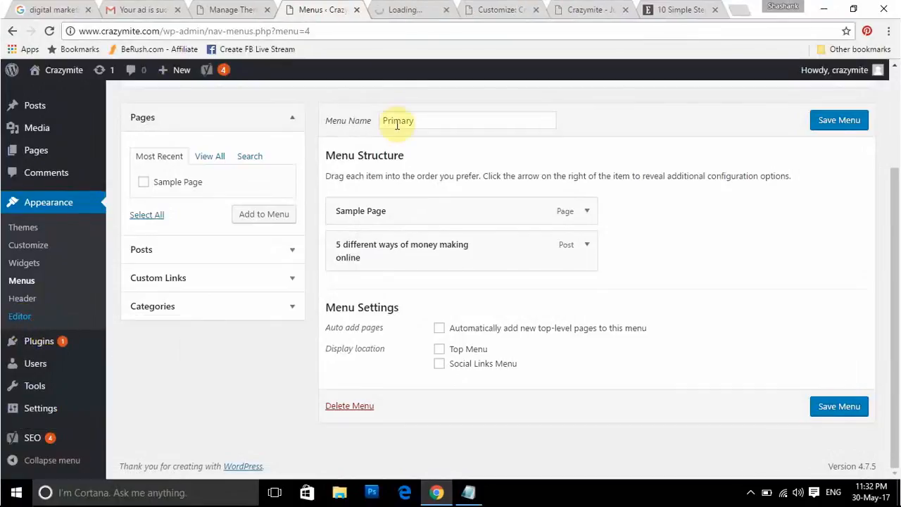
click(397, 7)
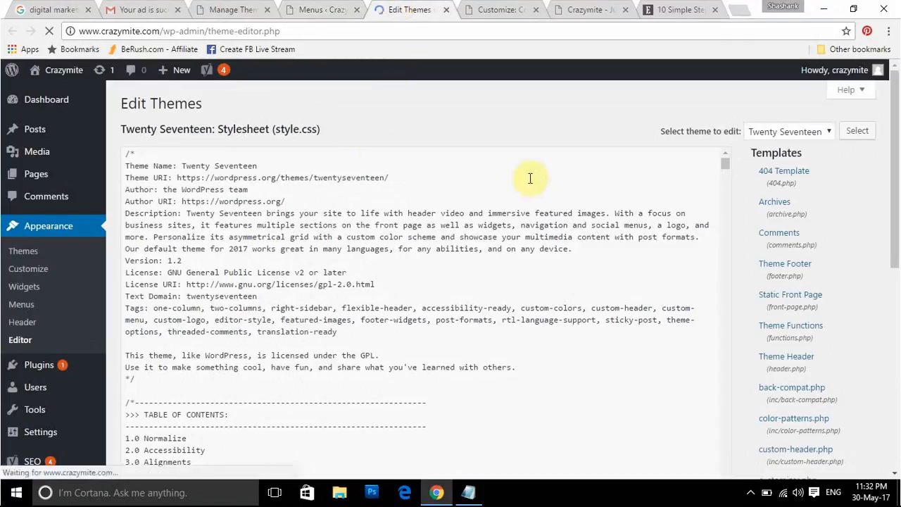
Look through the Twenty Seventeen stylesheet (style.css) code in the theme editor, including the header and nav display rules.
mouse_move(895, 176)
mouse_down()
mouse_move(898, 223)
mouse_move(894, 158)
mouse_up()
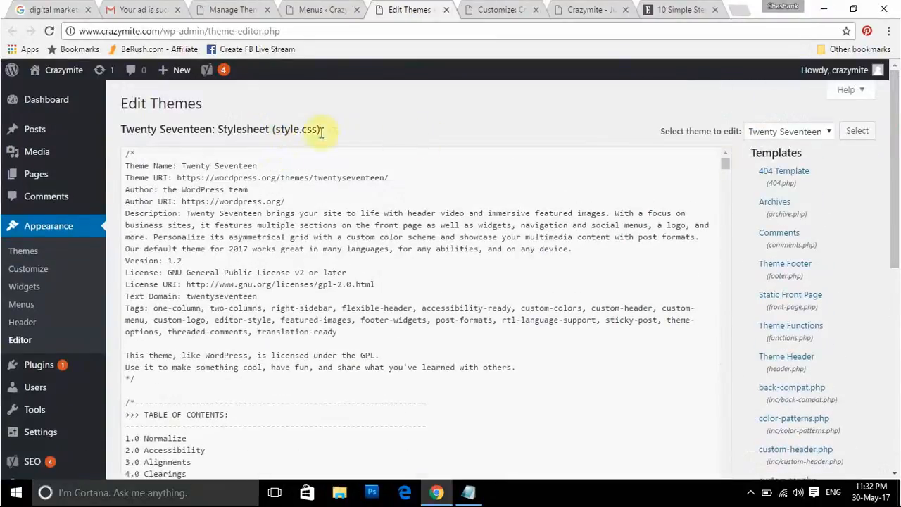
drag(899, 196, 899, 235)
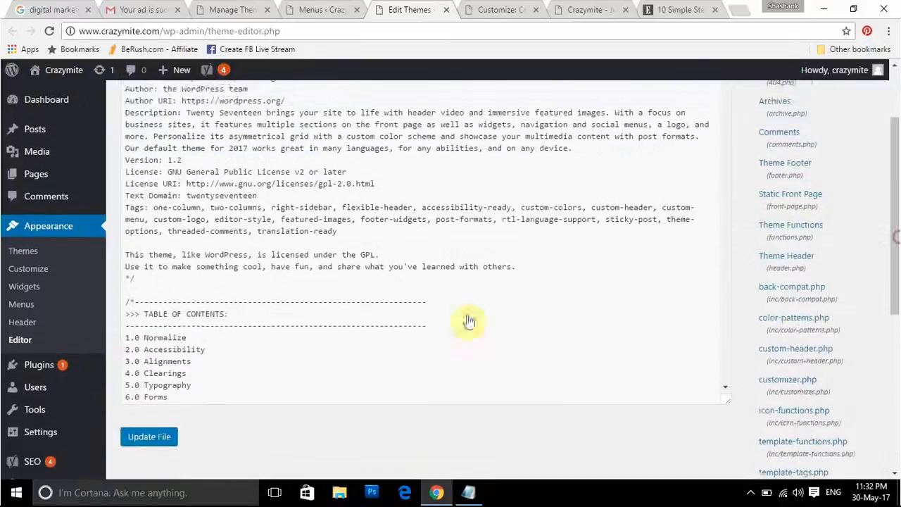
click(310, 344)
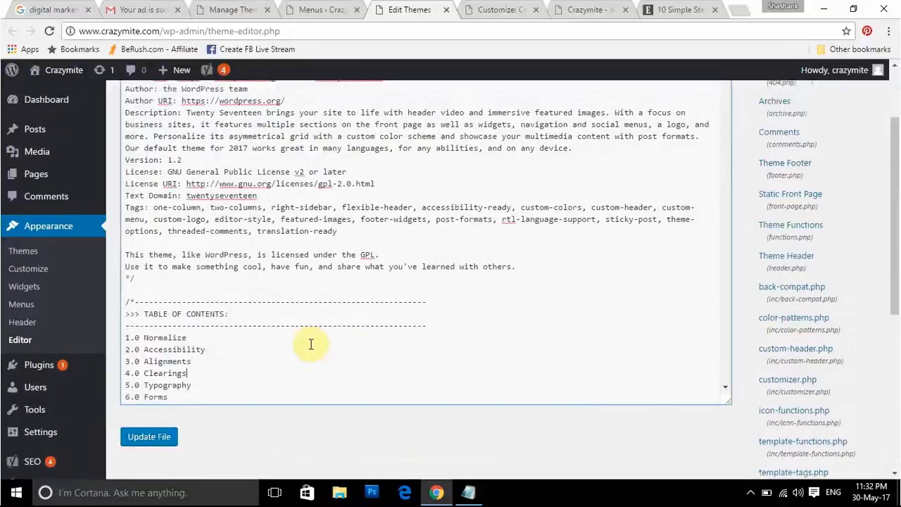
key(Down)
key(Down)
key(Down)
key(Down)
key(Down)
key(Down)
key(Down)
key(Down)
key(Down)
key(Down)
key(Down)
key(Down)
key(Down)
key(Down)
key(Down)
key(Down)
key(Down)
key(Down)
key(Down)
key(Down)
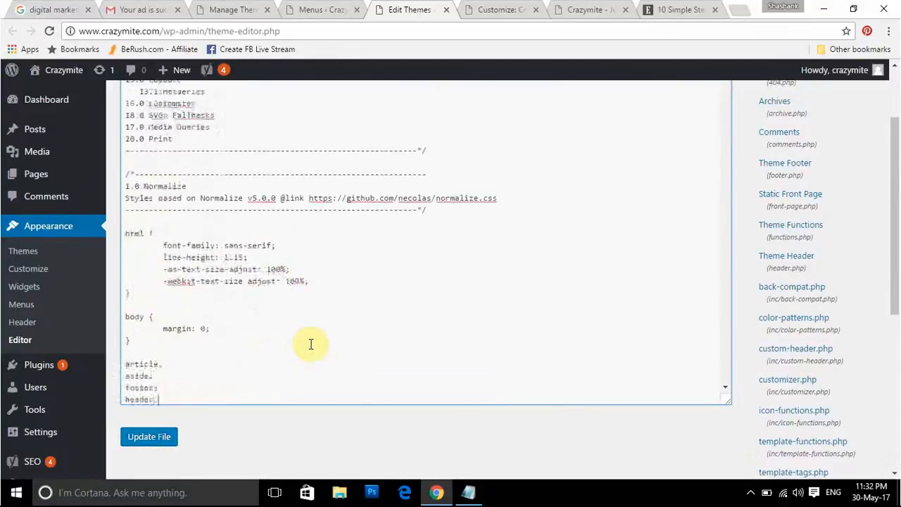
key(Down)
key(Down)
key(Down)
key(Down)
key(Down)
key(Down)
key(Down)
key(Down)
key(Down)
key(Down)
key(Down)
key(Down)
key(Down)
key(Down)
key(Down)
key(Down)
key(Down)
key(Down)
key(Down)
key(Down)
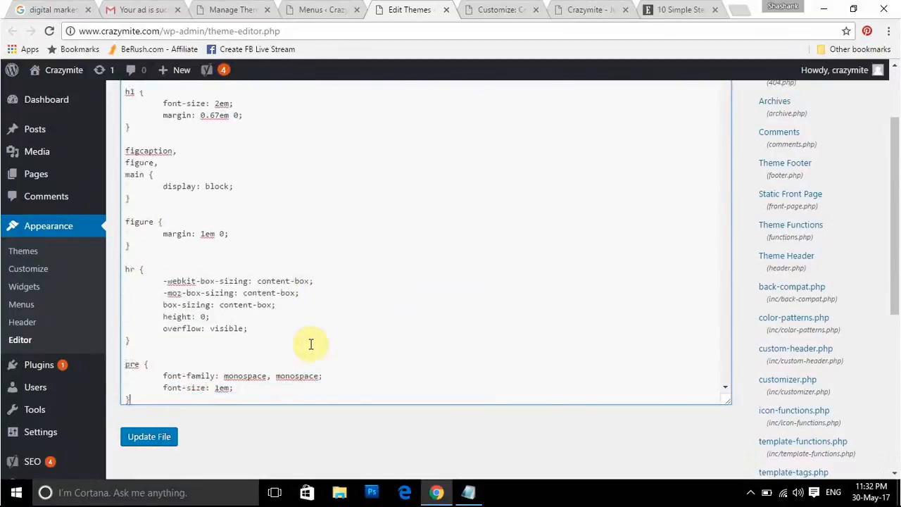
key(Down)
key(Down)
key(Down)
key(Down)
key(Down)
key(Down)
key(Down)
key(Down)
key(Down)
key(Down)
key(Down)
key(Down)
key(Down)
key(Down)
key(Down)
key(Down)
key(Down)
key(Down)
key(Down)
key(Down)
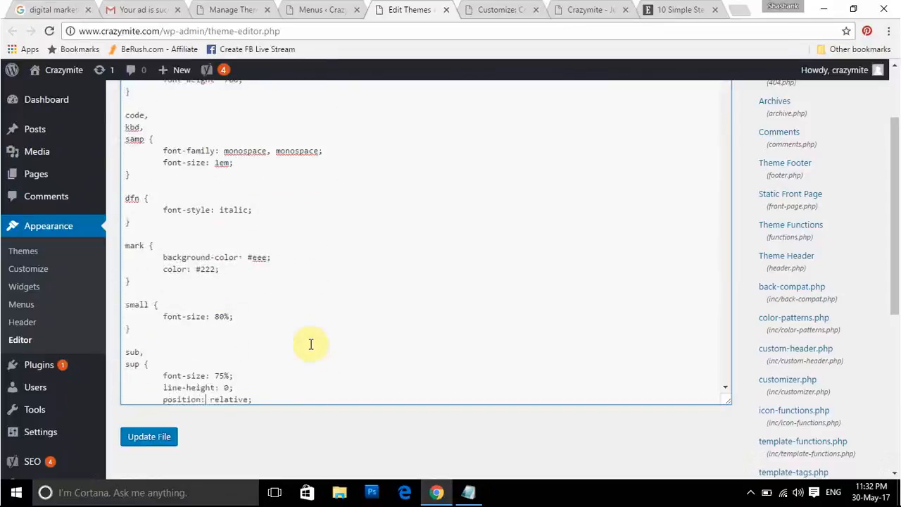
key(Down)
key(Down)
key(Down)
key(Down)
key(Down)
key(Down)
key(Down)
key(Down)
key(Down)
key(Down)
key(Down)
key(Down)
key(Down)
key(Down)
key(Down)
key(Down)
key(Down)
key(Down)
key(Down)
key(Down)
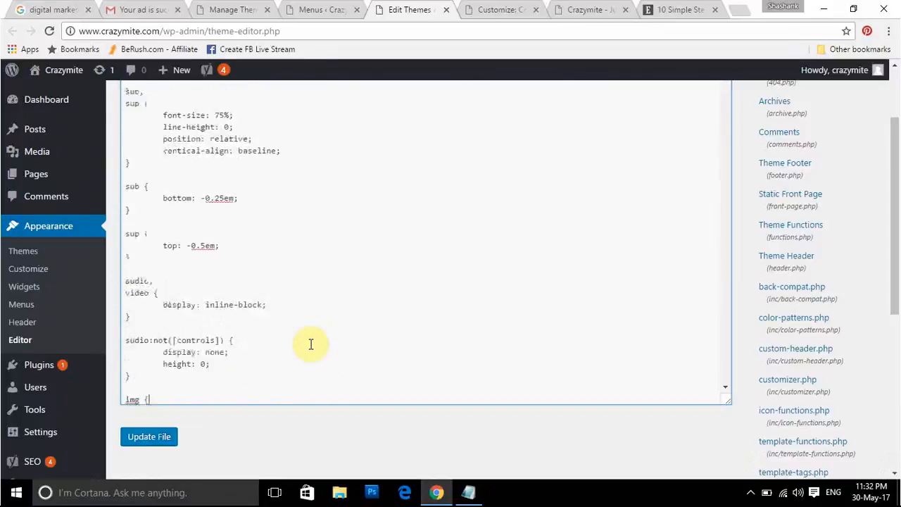
key(Down)
key(Down)
key(Down)
key(Down)
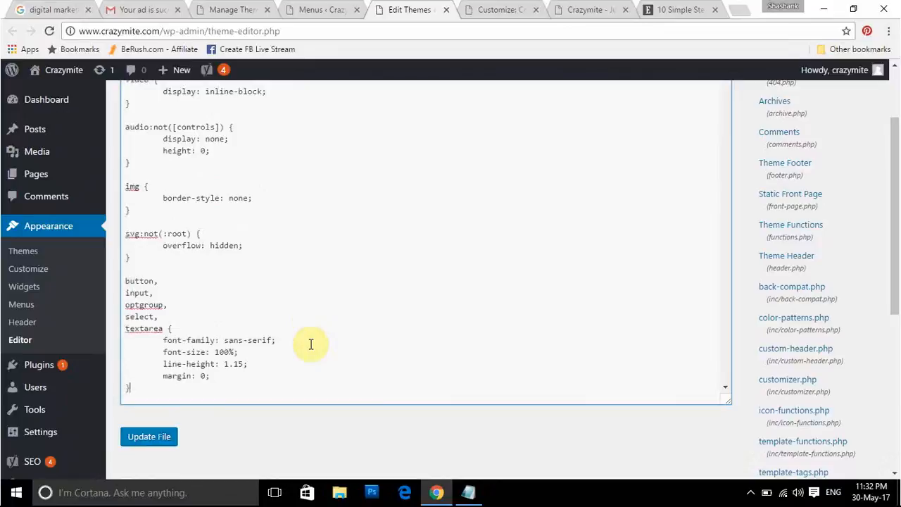
scroll(310, 343, up, 10)
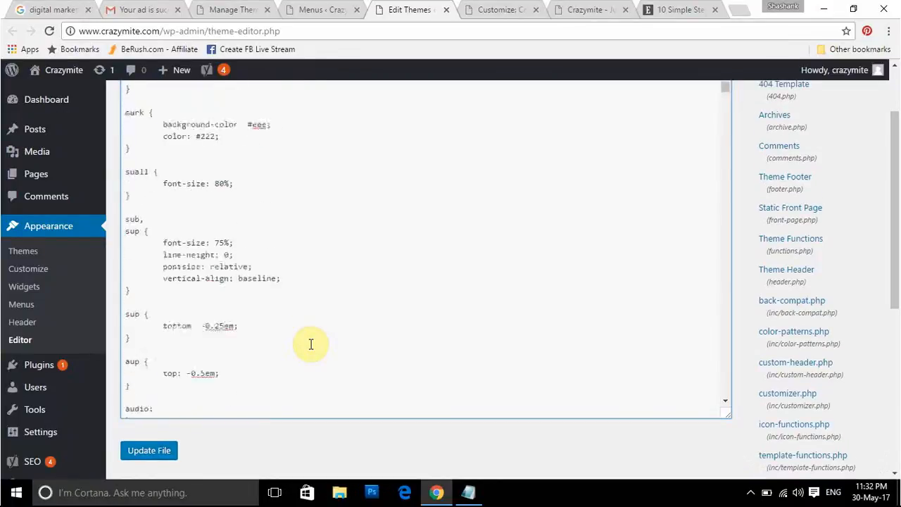
scroll(311, 344, up, 8)
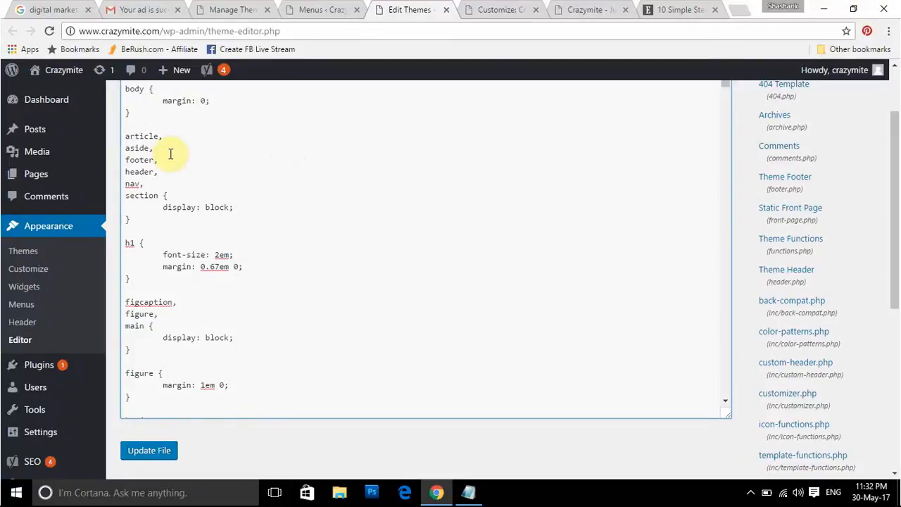
click(247, 206)
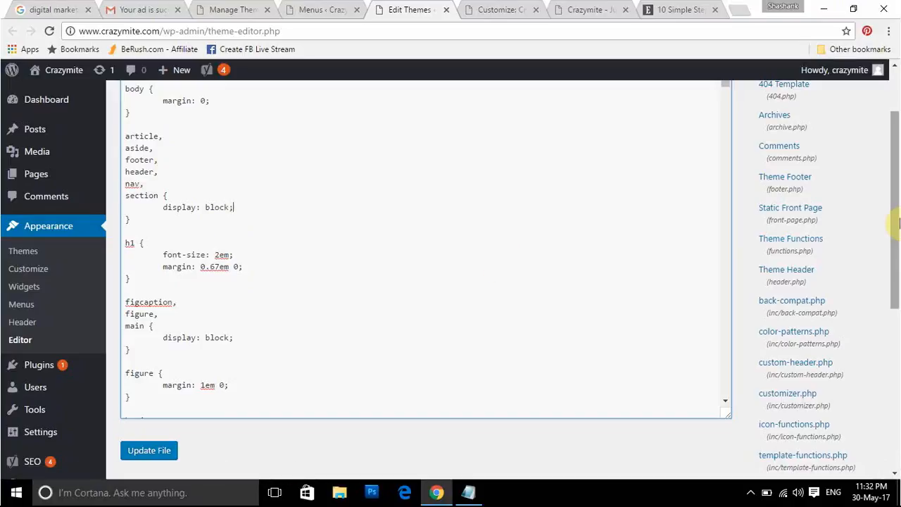
drag(899, 272, 900, 342)
Open the installed plugins list and review its entries, especially Yoast SEO.
mouse_move(51, 352)
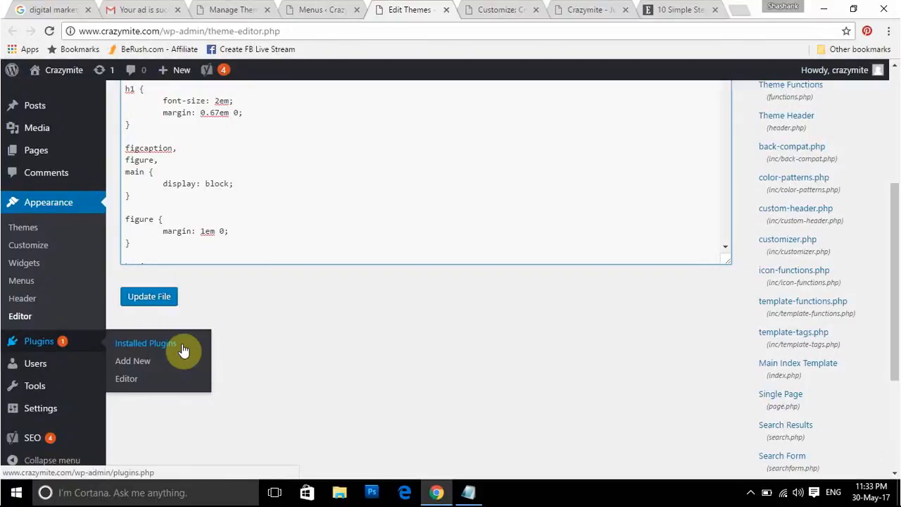
click(145, 346)
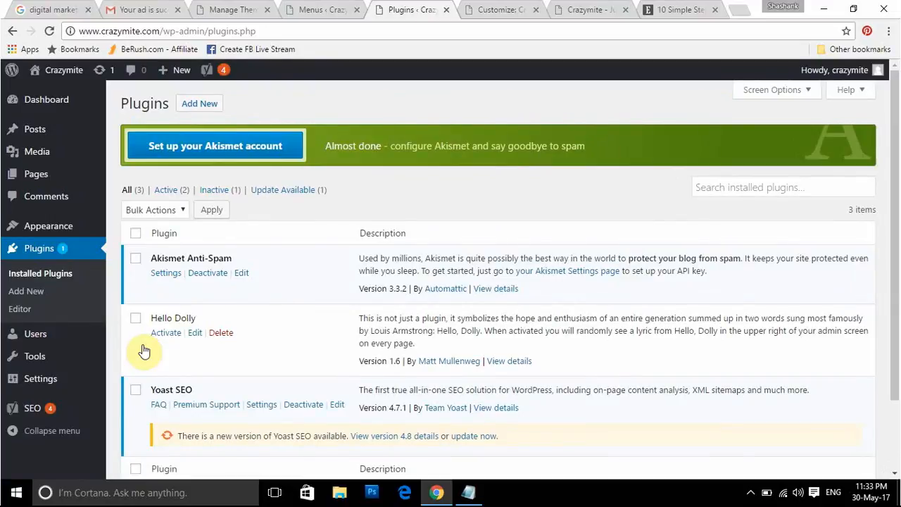
scroll(894, 289, down, 1)
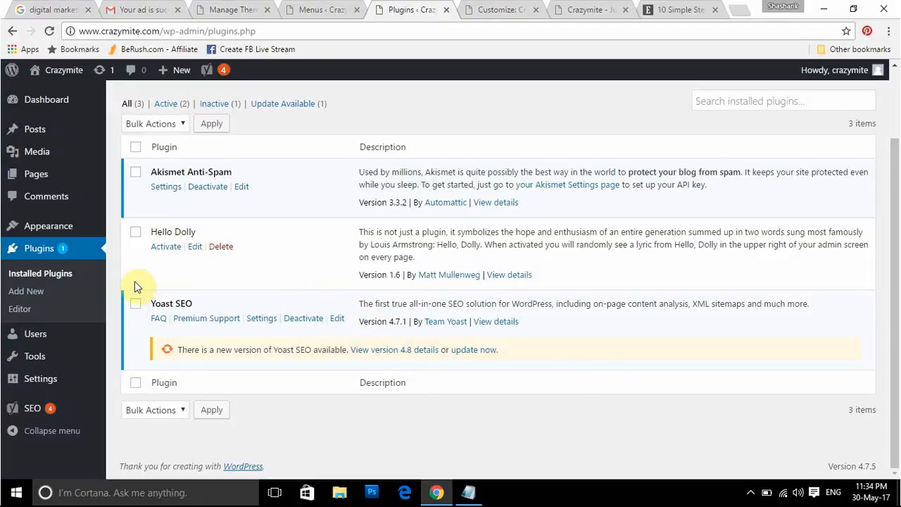
drag(198, 303, 149, 304)
click(223, 308)
drag(151, 302, 214, 308)
click(214, 307)
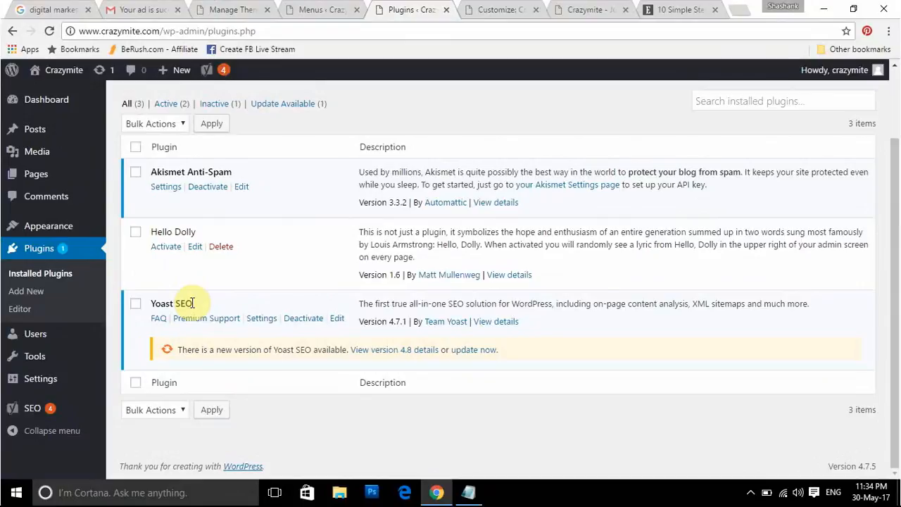
drag(899, 209, 899, 123)
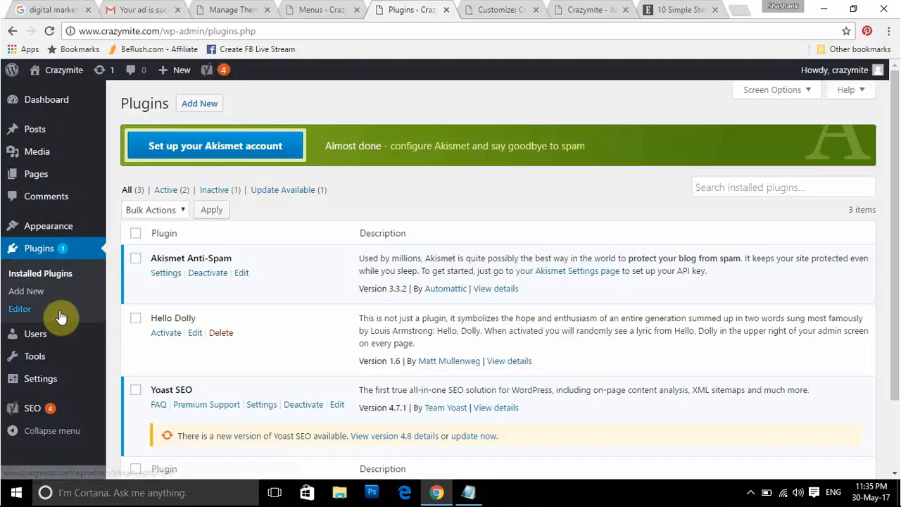
mouse_move(36, 340)
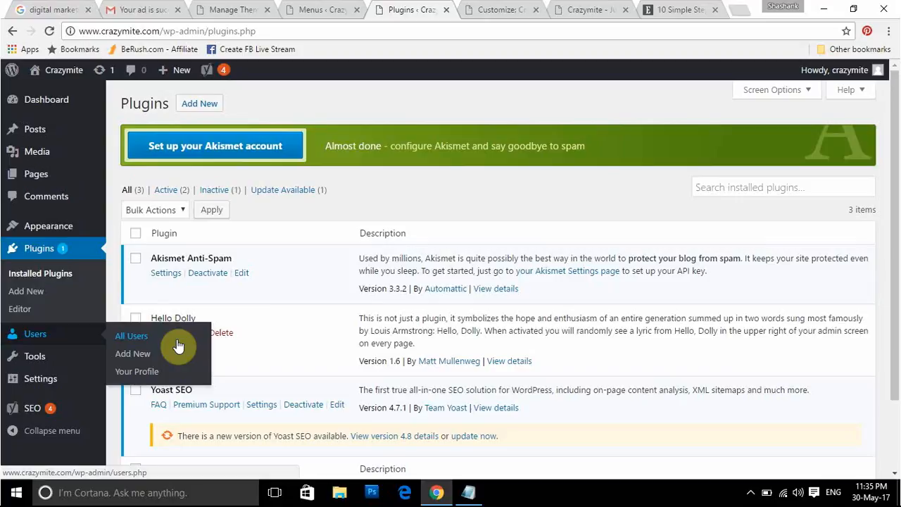
click(177, 344)
mouse_move(33, 359)
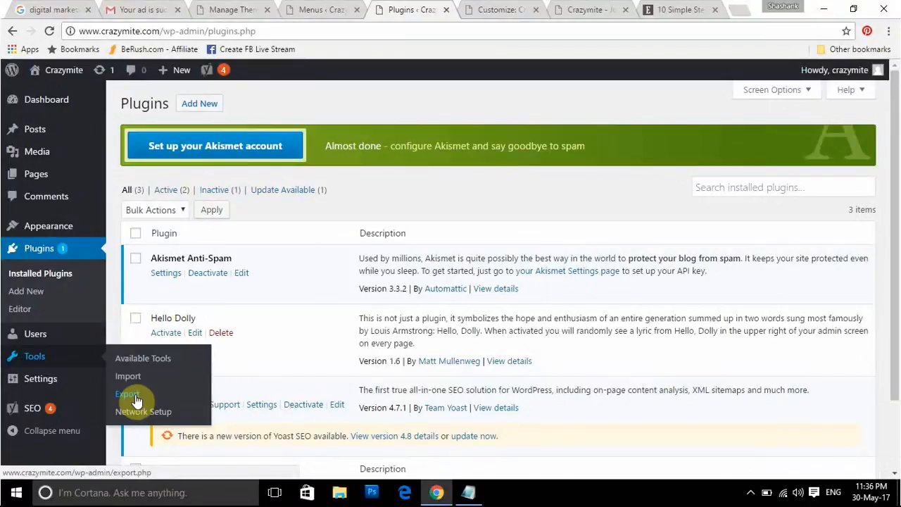
mouse_move(81, 390)
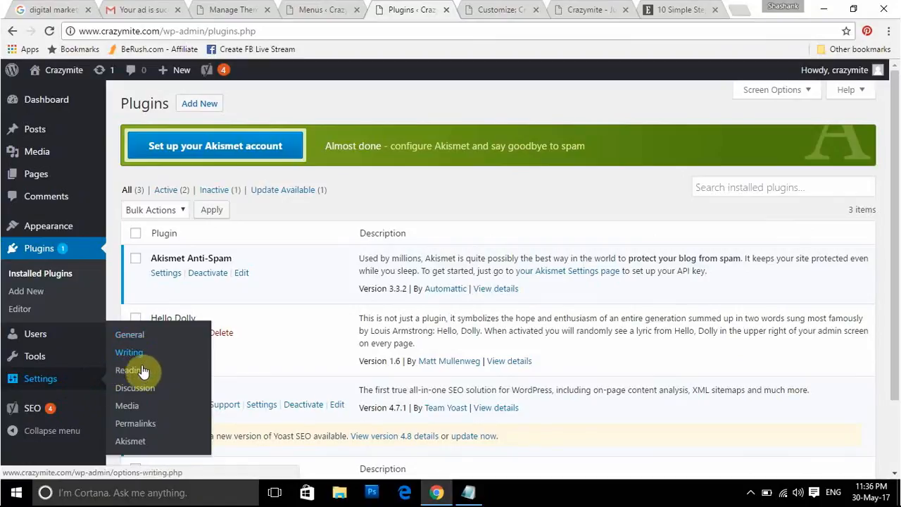
Open the Permalink Settings, and in a new browser tab search google.co.in for "best ways to earn money".
click(139, 424)
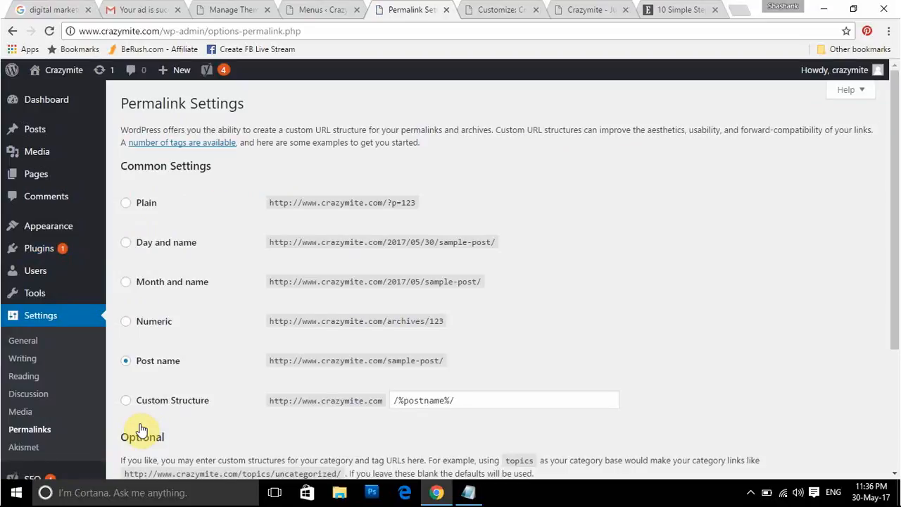
click(743, 12)
text(google.co.in)
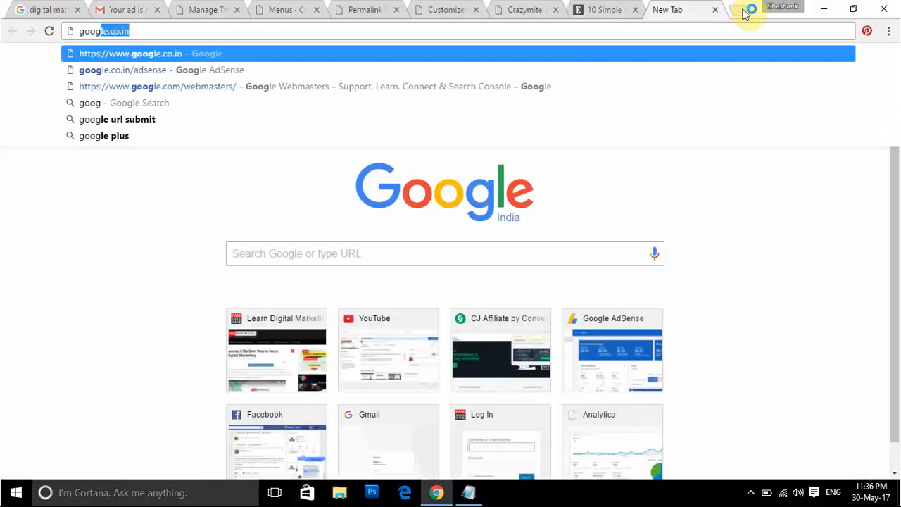
key(Return)
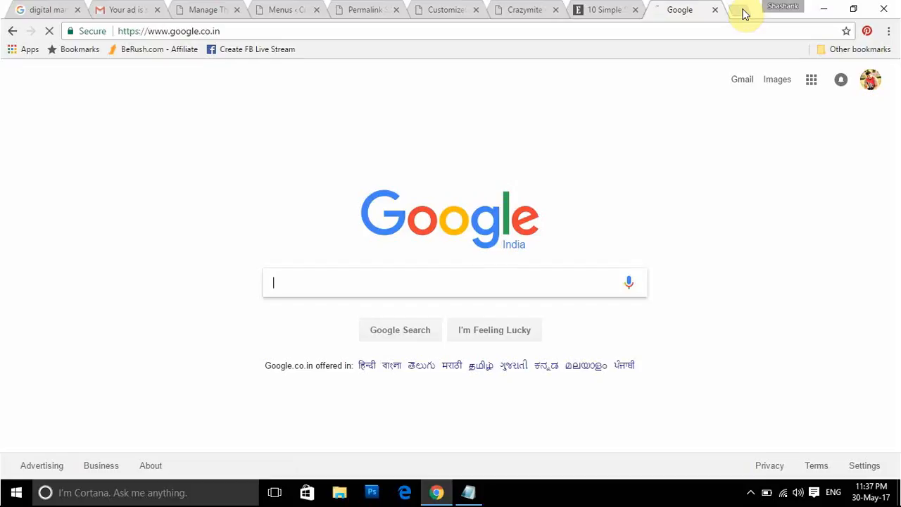
text(best )
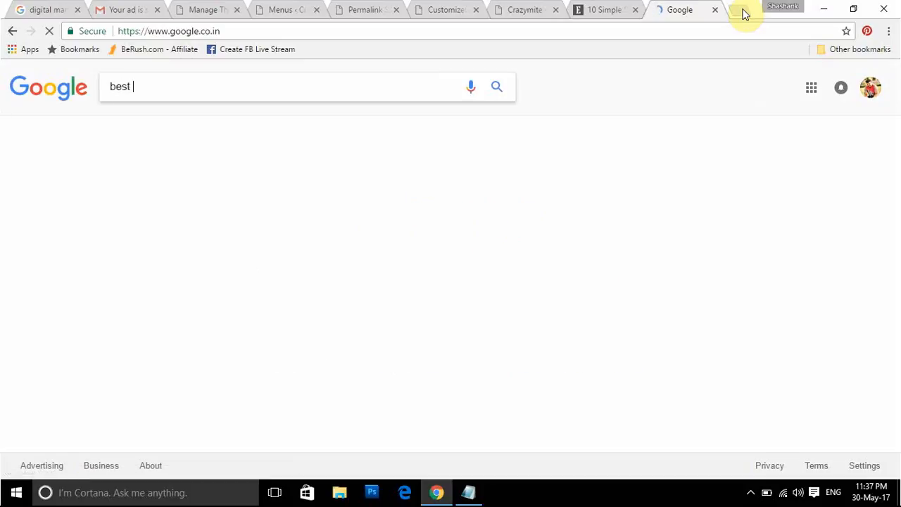
text(ways)
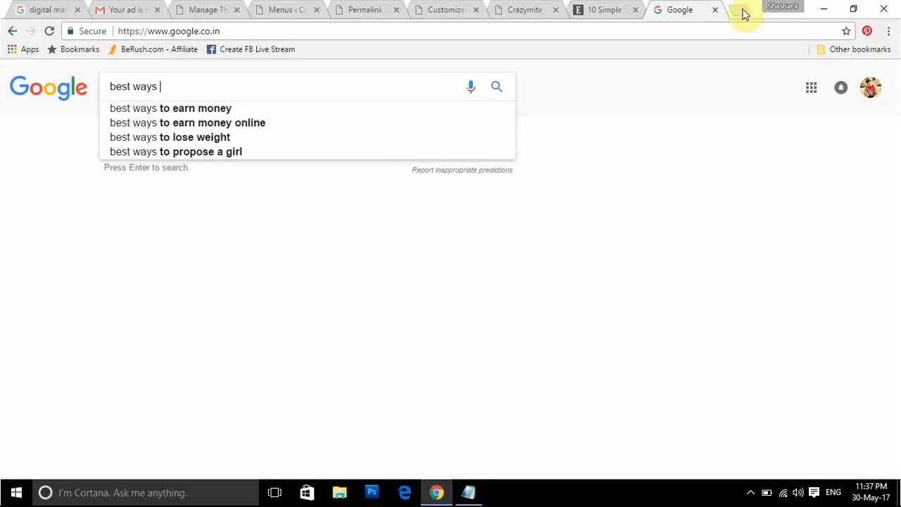
key(Down)
key(Return)
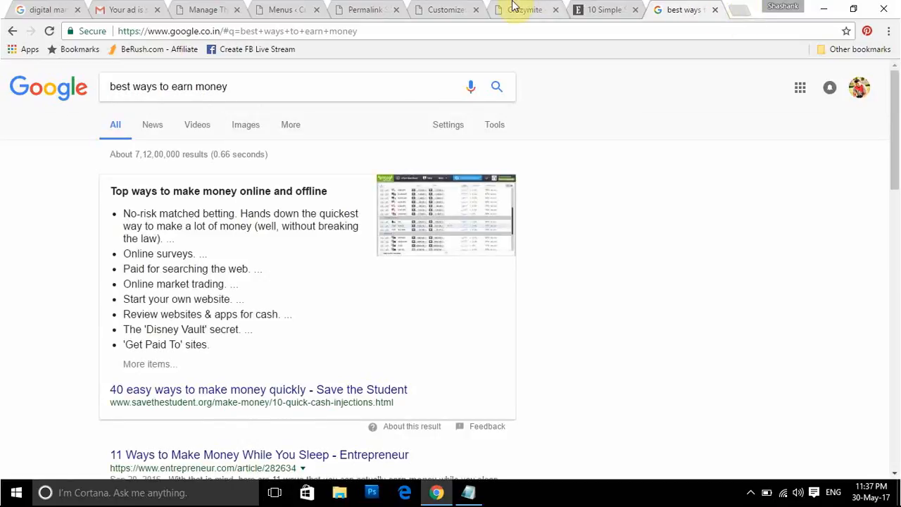
Search Google for the blogger's personal website address and highlight the first result's title and URL.
triple_click(298, 95)
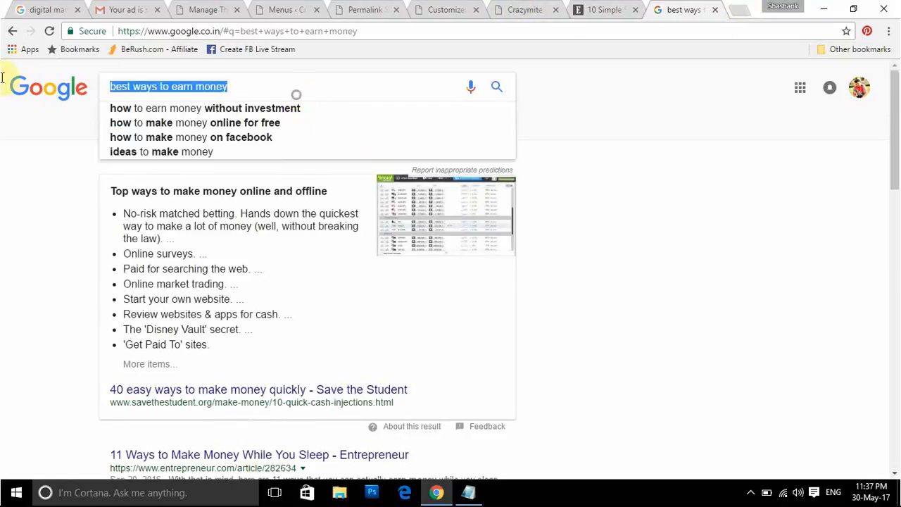
text(www.ia)
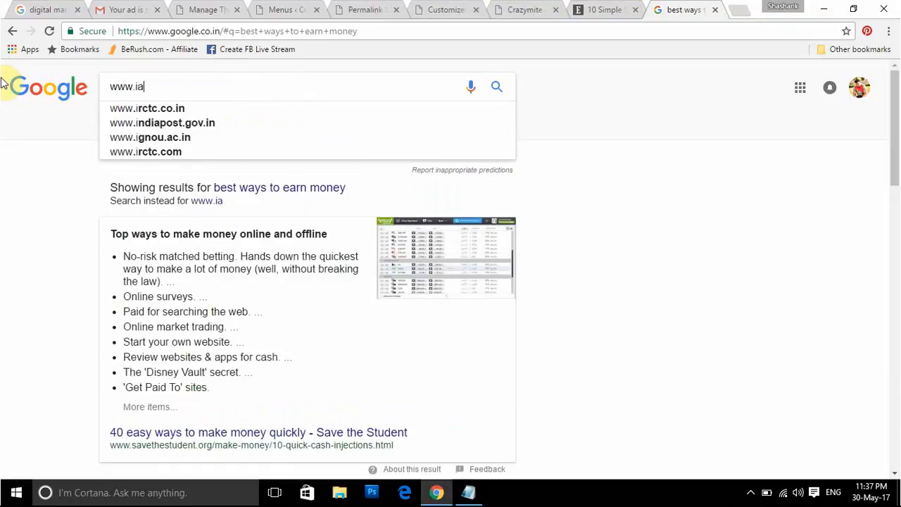
text(mshashank)
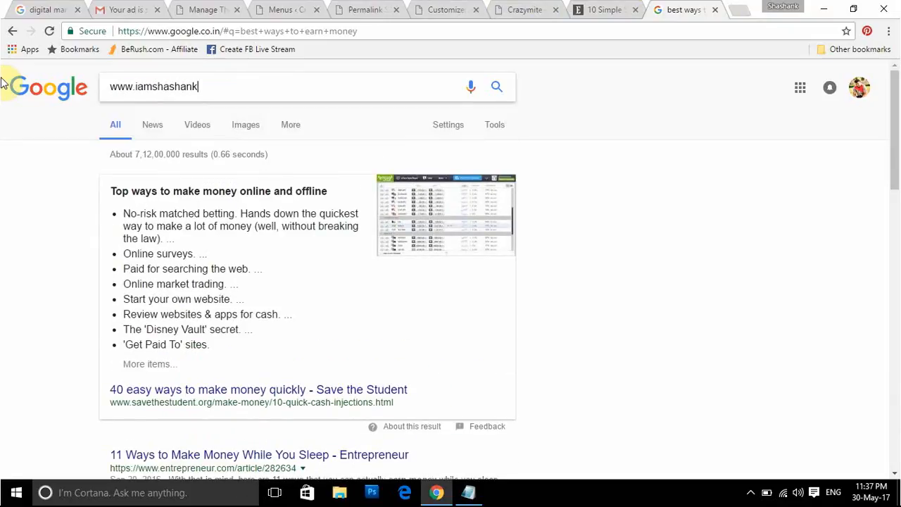
text(.com)
key(Return)
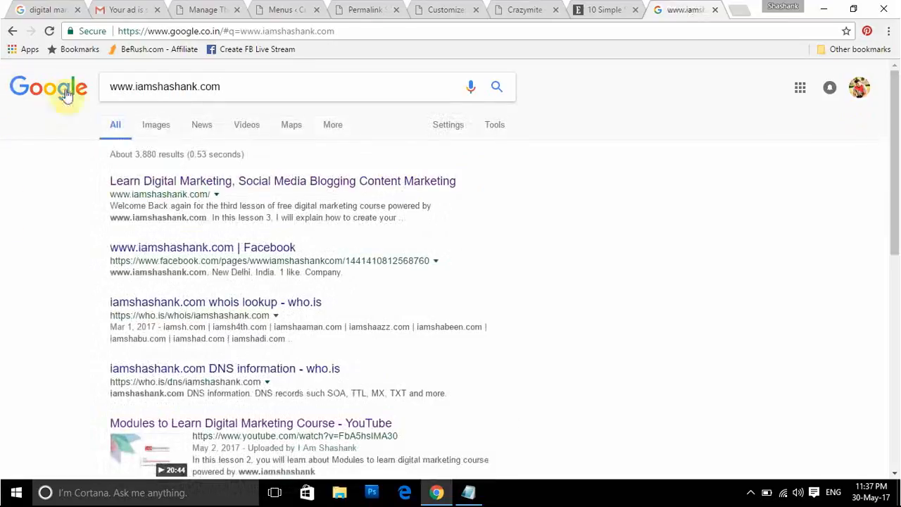
drag(110, 181, 463, 184)
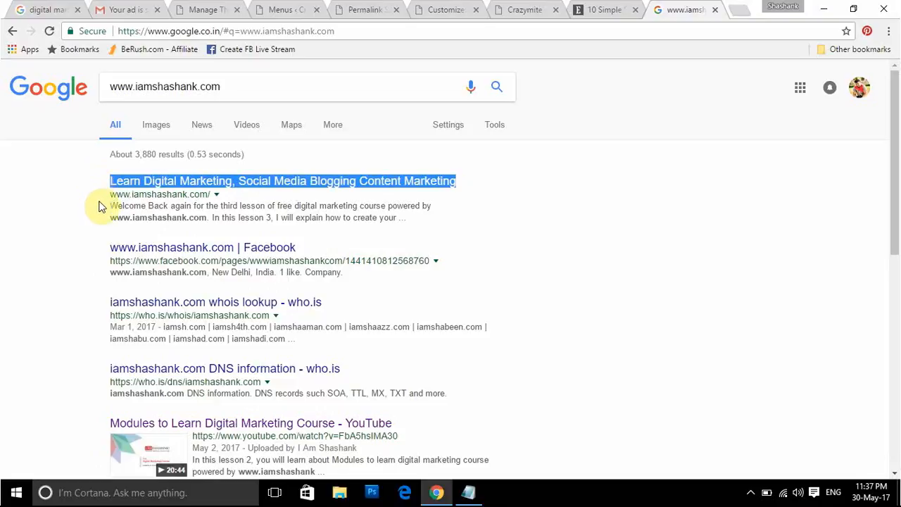
drag(97, 193, 218, 195)
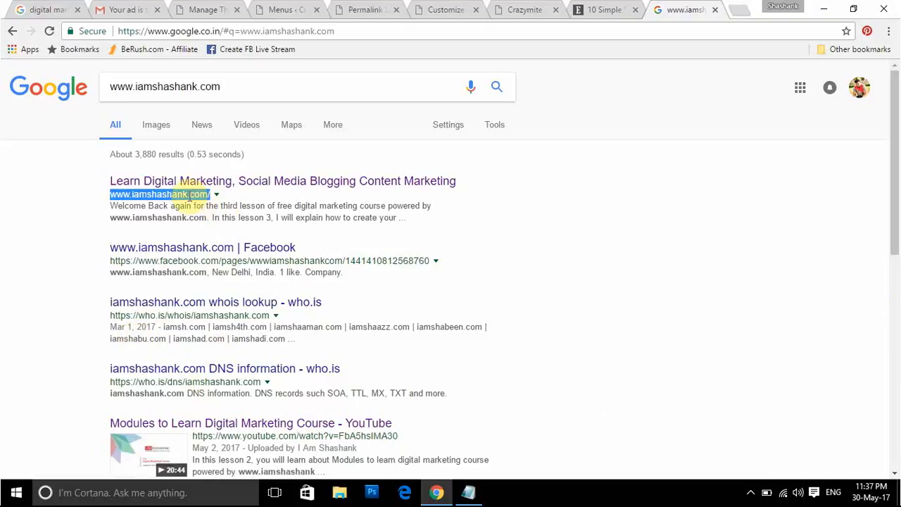
Look through the second page of search results and highlight the URL of the siteworthtraffic.com report.
drag(896, 197, 898, 409)
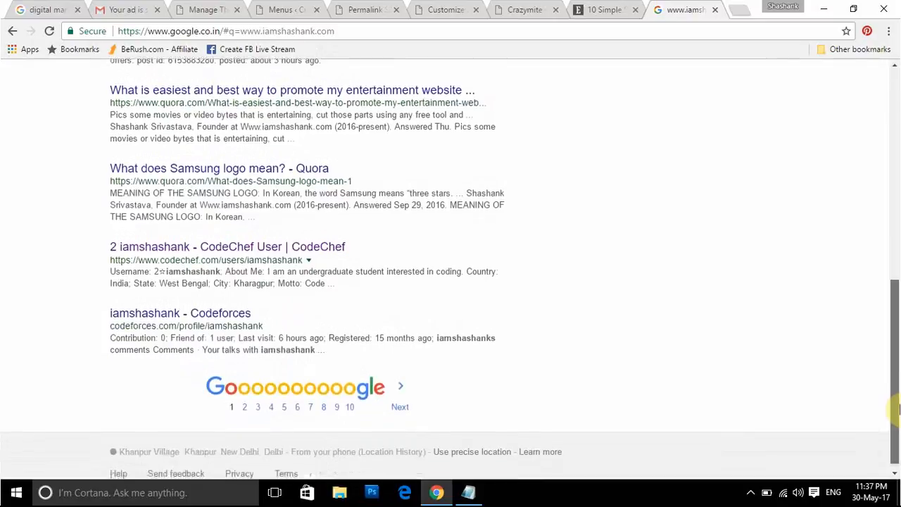
click(245, 407)
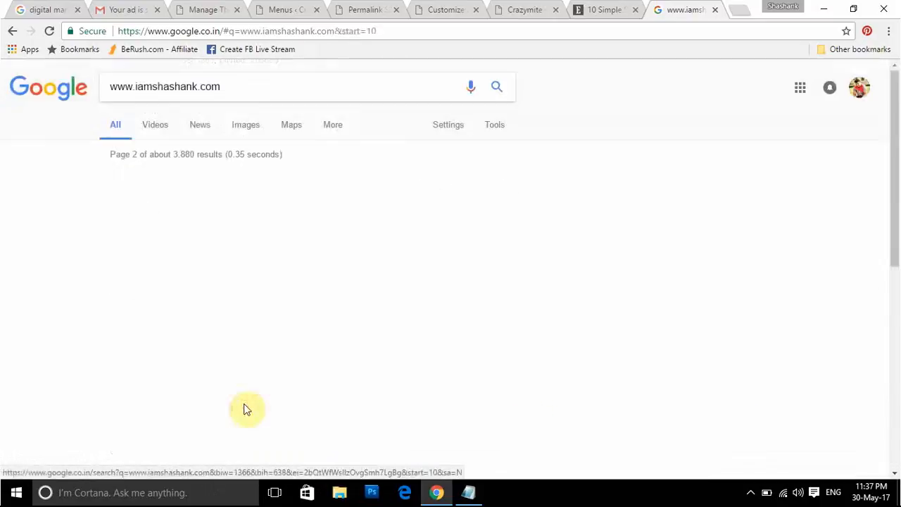
drag(894, 211, 898, 347)
drag(898, 308, 896, 180)
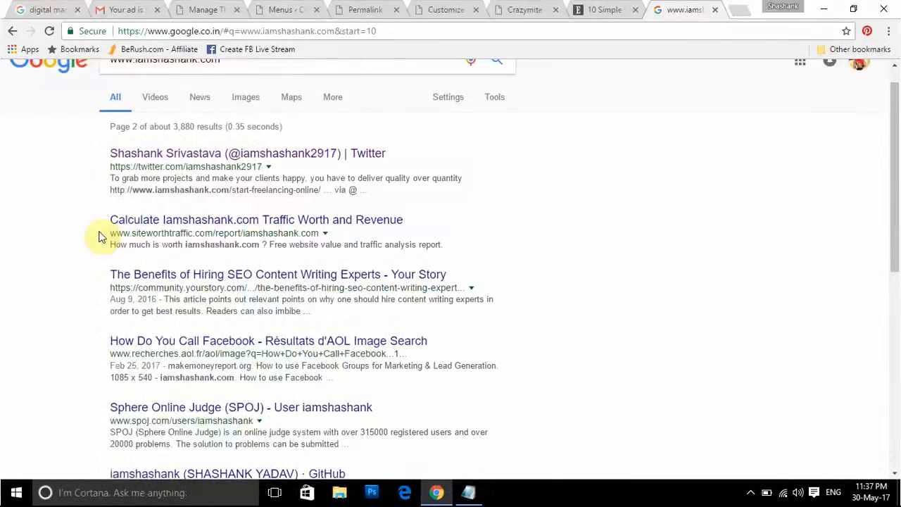
drag(107, 233, 320, 233)
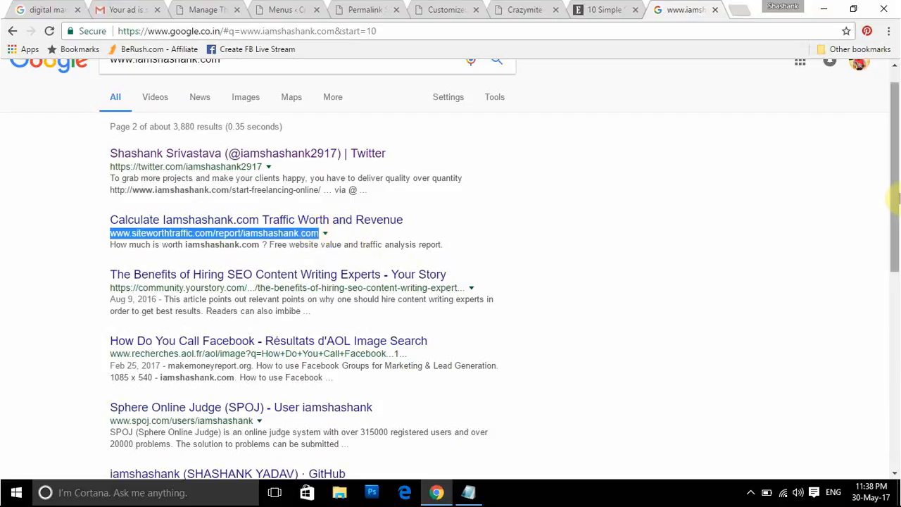
scroll(895, 196, up, 1)
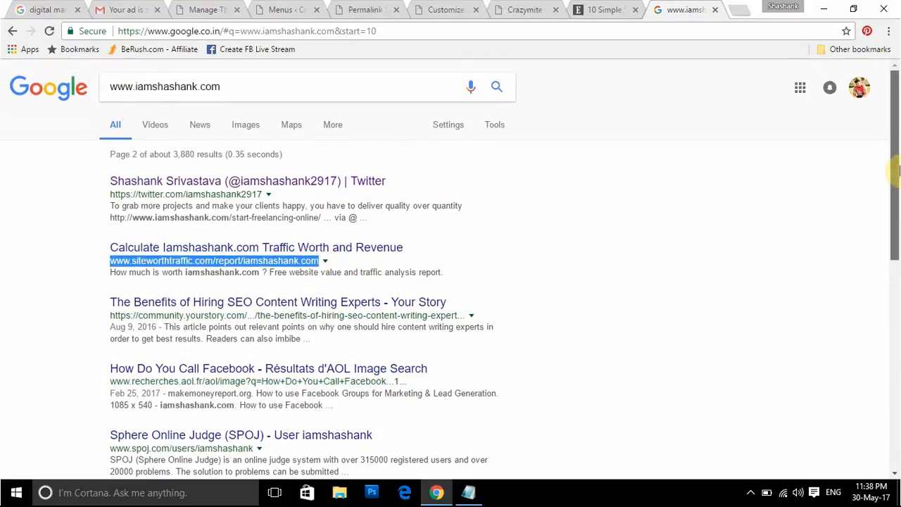
click(648, 198)
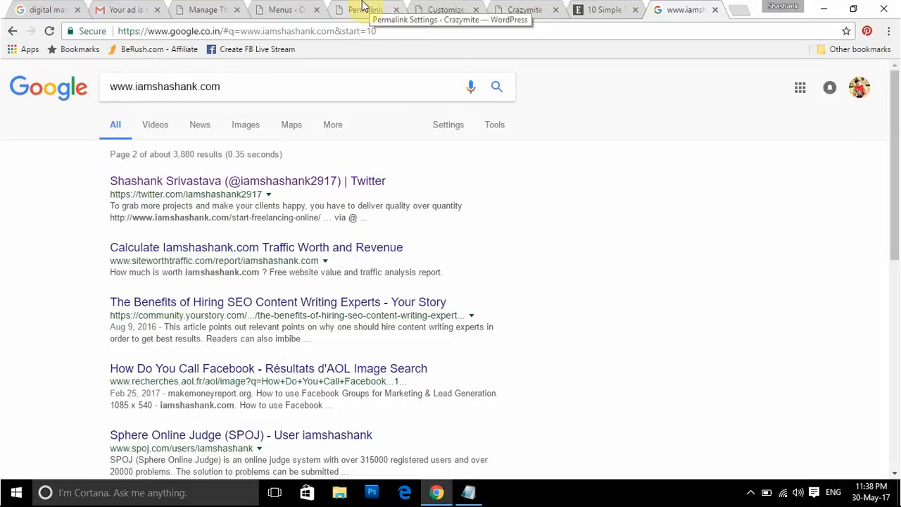
Return to the Permalink Settings and review the common URL structures and the optional category and tag bases.
click(364, 8)
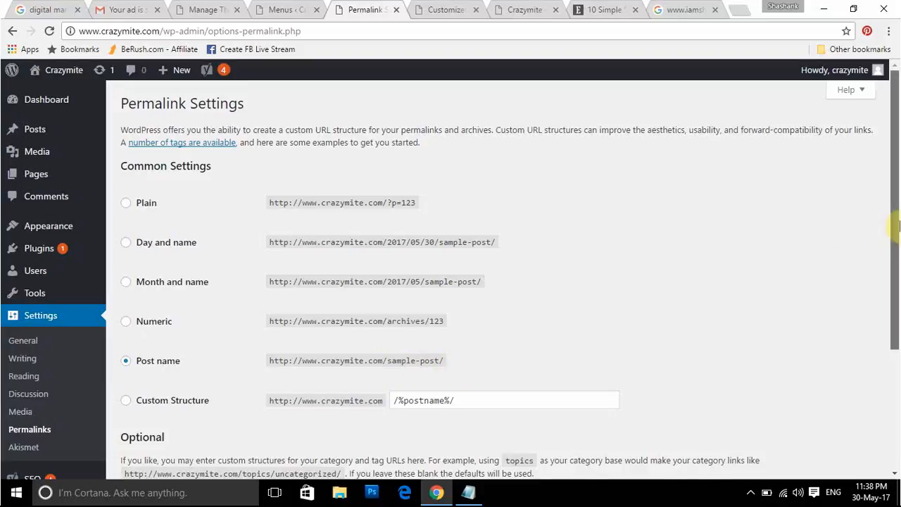
scroll(898, 225, down, 2)
scroll(897, 205, up, 2)
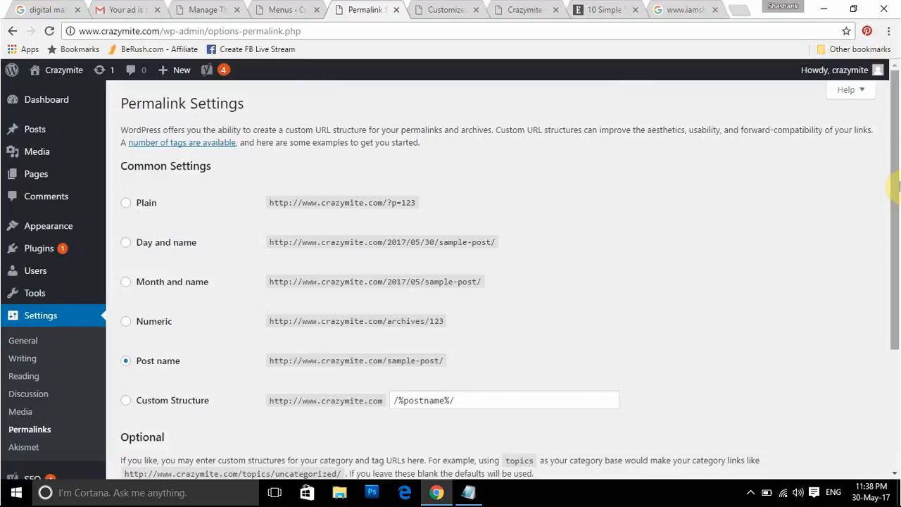
scroll(895, 180, down, 3)
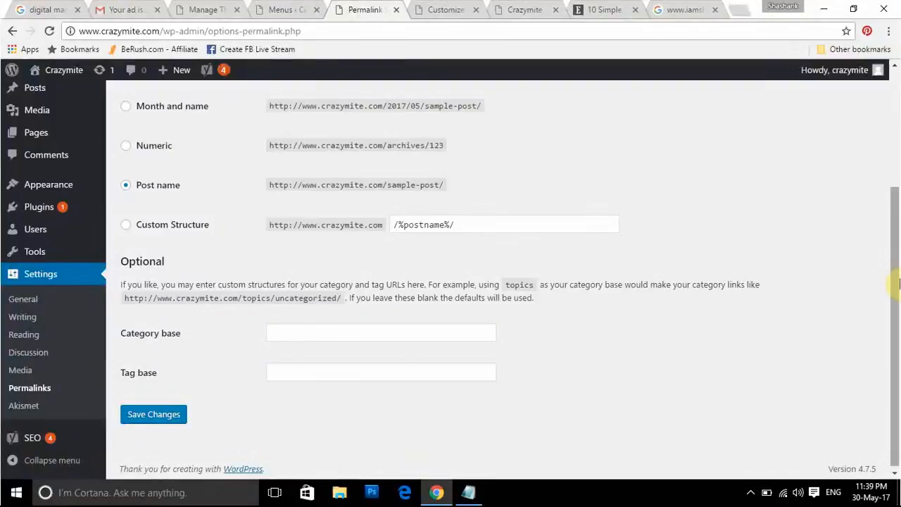
scroll(899, 282, down, 1)
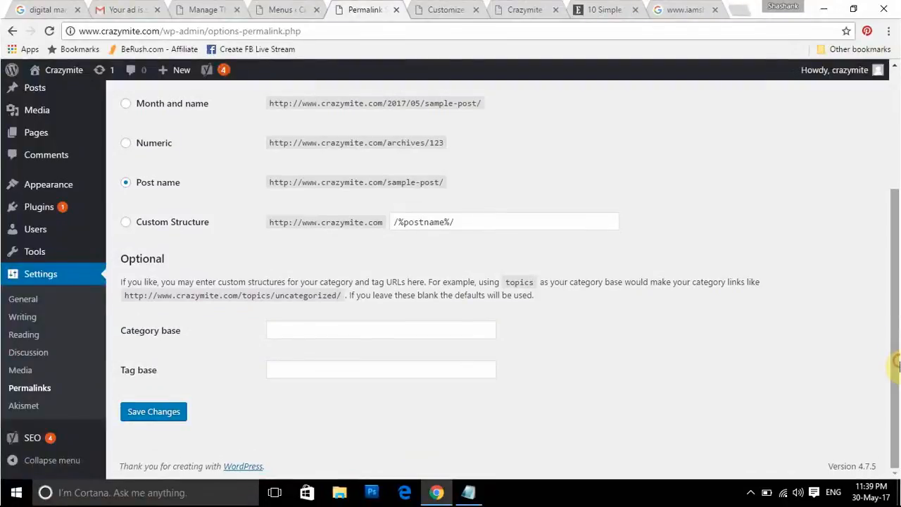
Save the permalink settings with the Post name structure, leaving the category base and tag base blank.
click(298, 333)
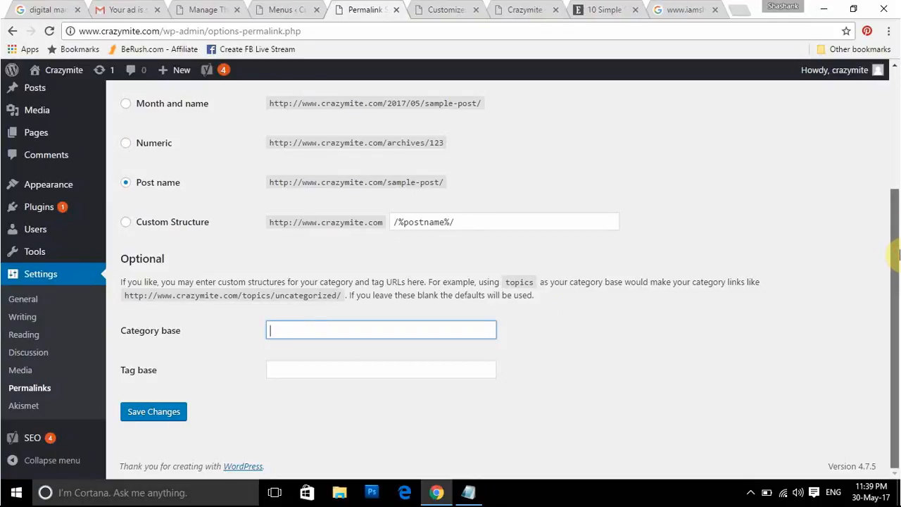
drag(892, 247, 898, 321)
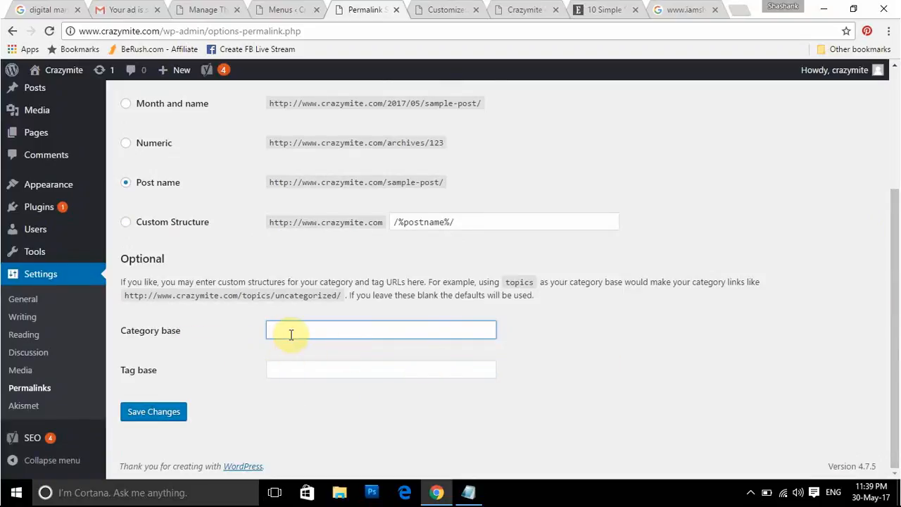
click(135, 413)
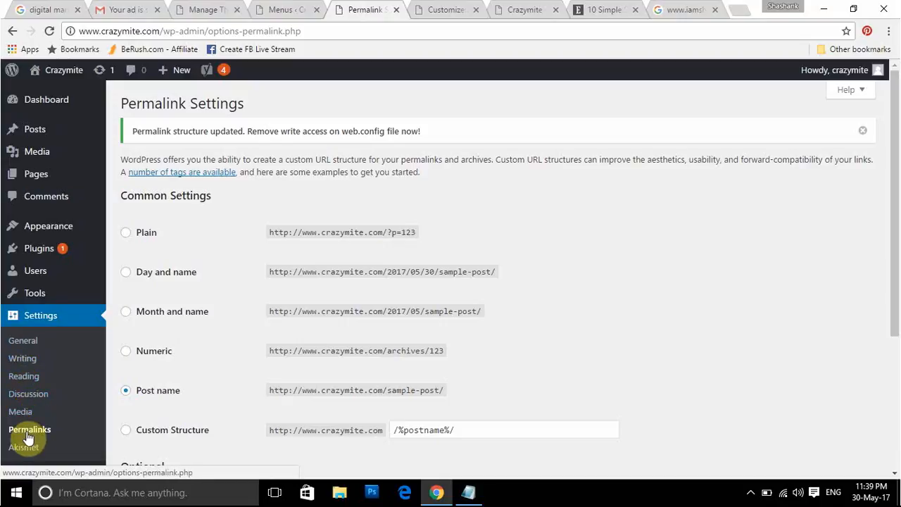
drag(896, 163, 898, 133)
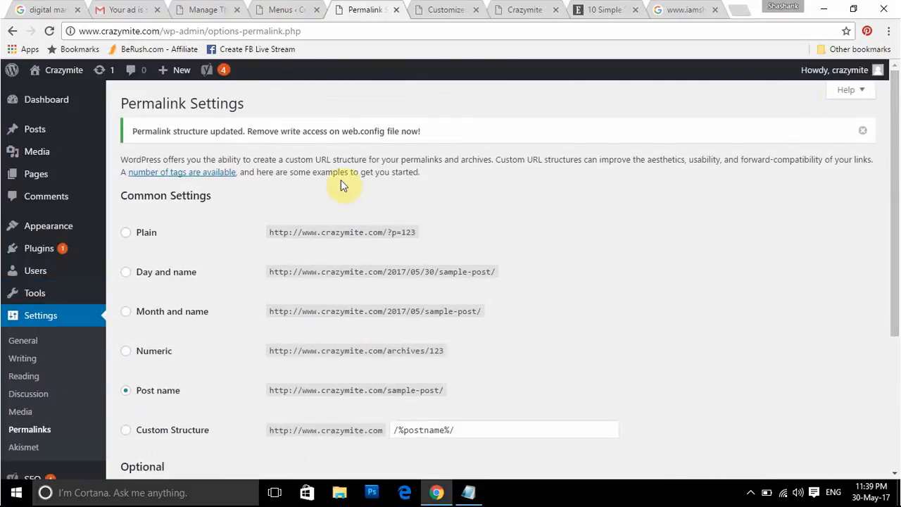